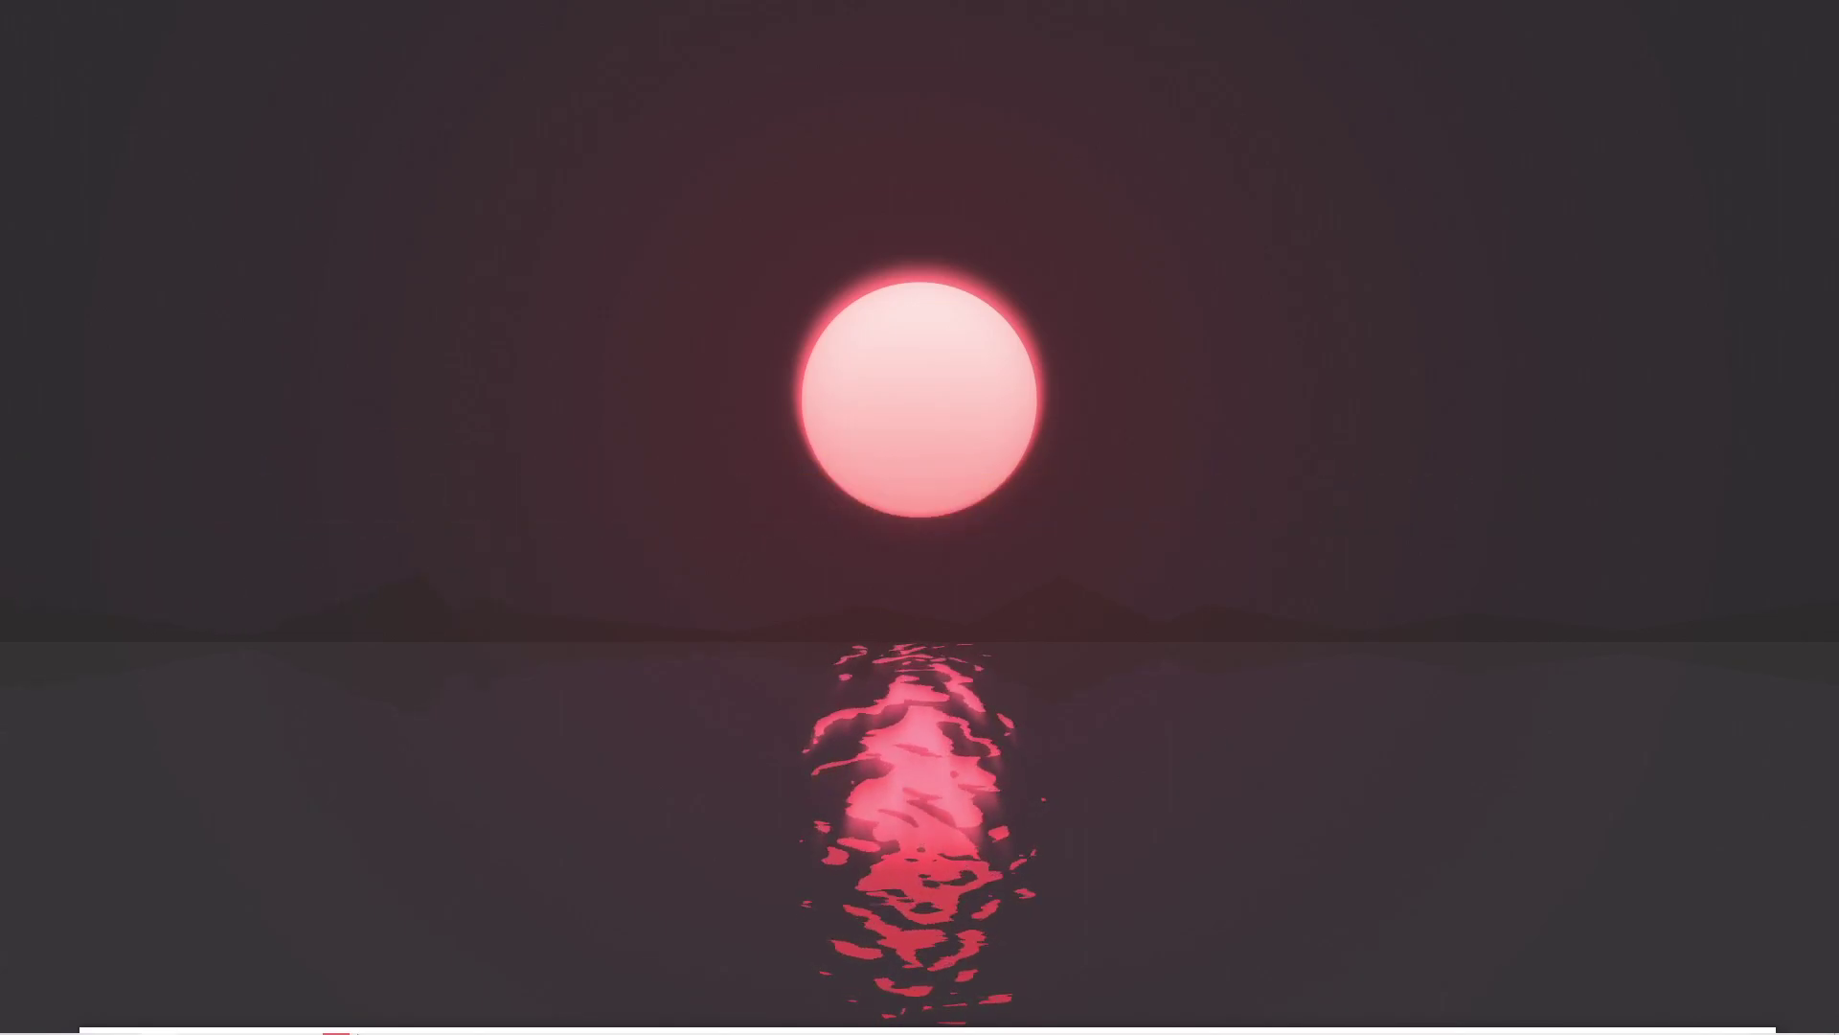
# Leave the Midjourney Bot chat in Discord for midjourney.com/home in the Opera GX browser
pyautogui.click(301, 1025)
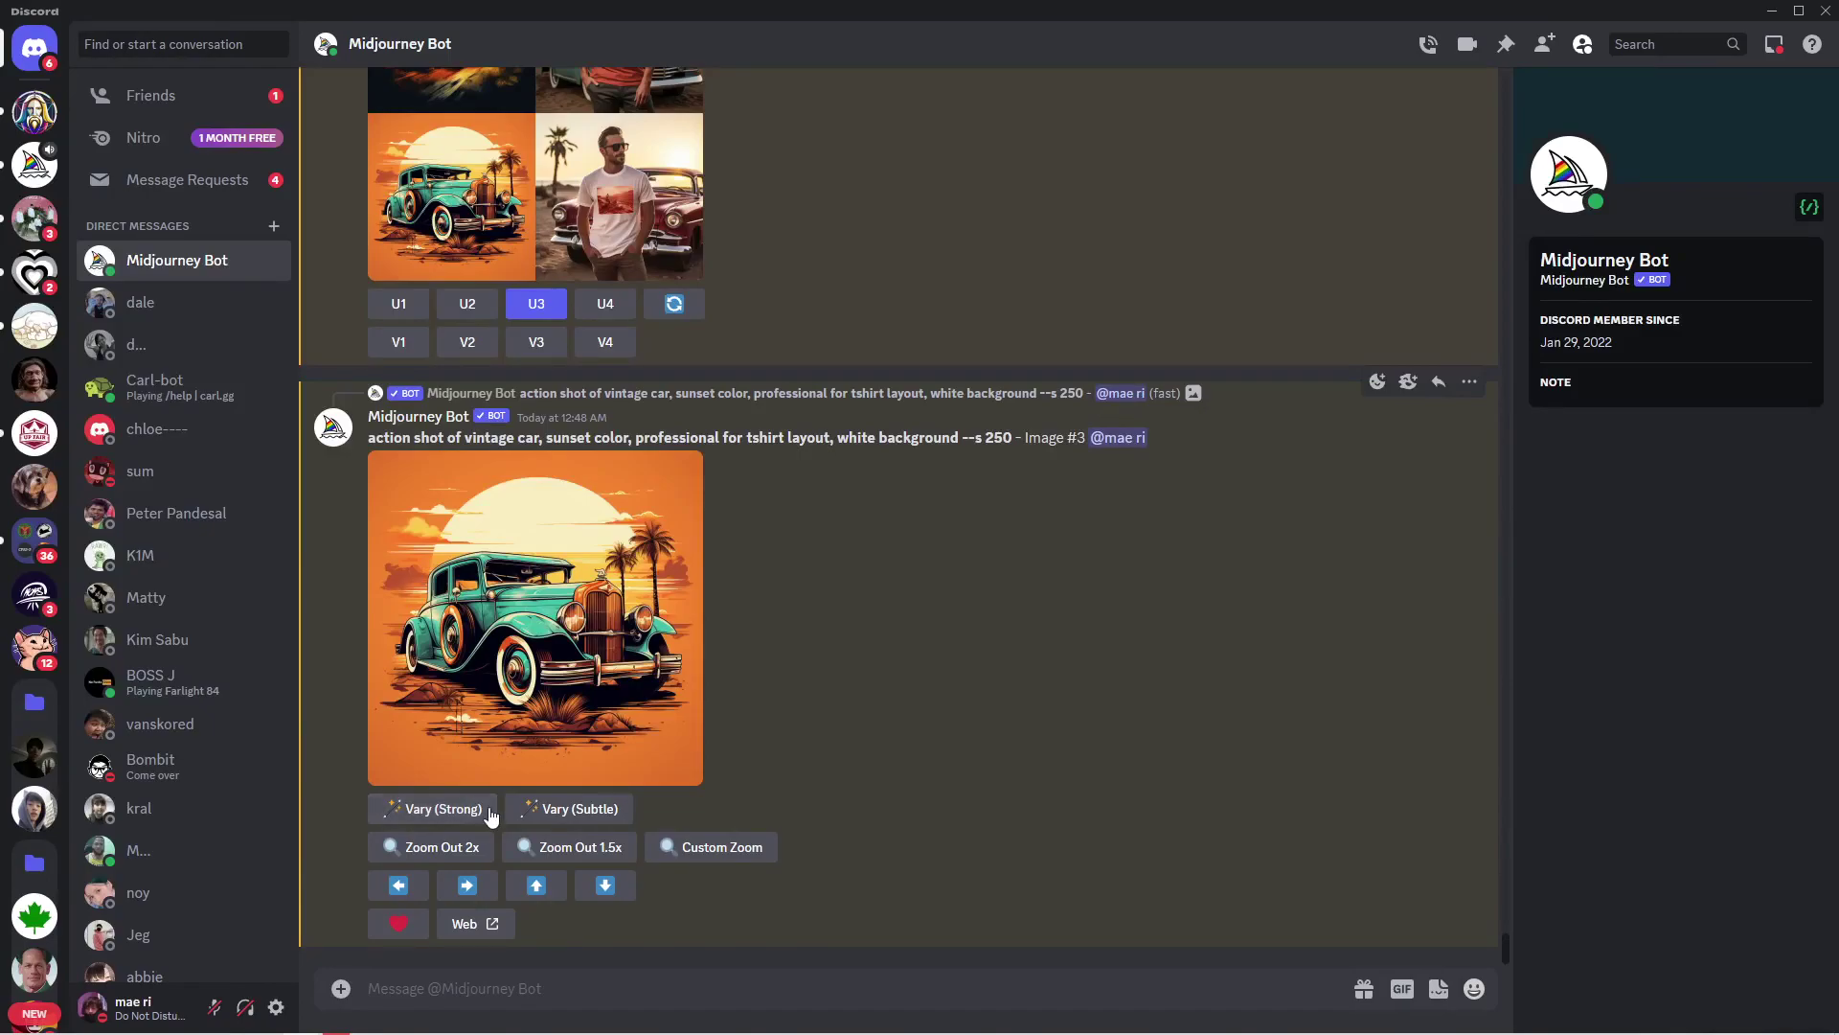
pyautogui.click(337, 1021)
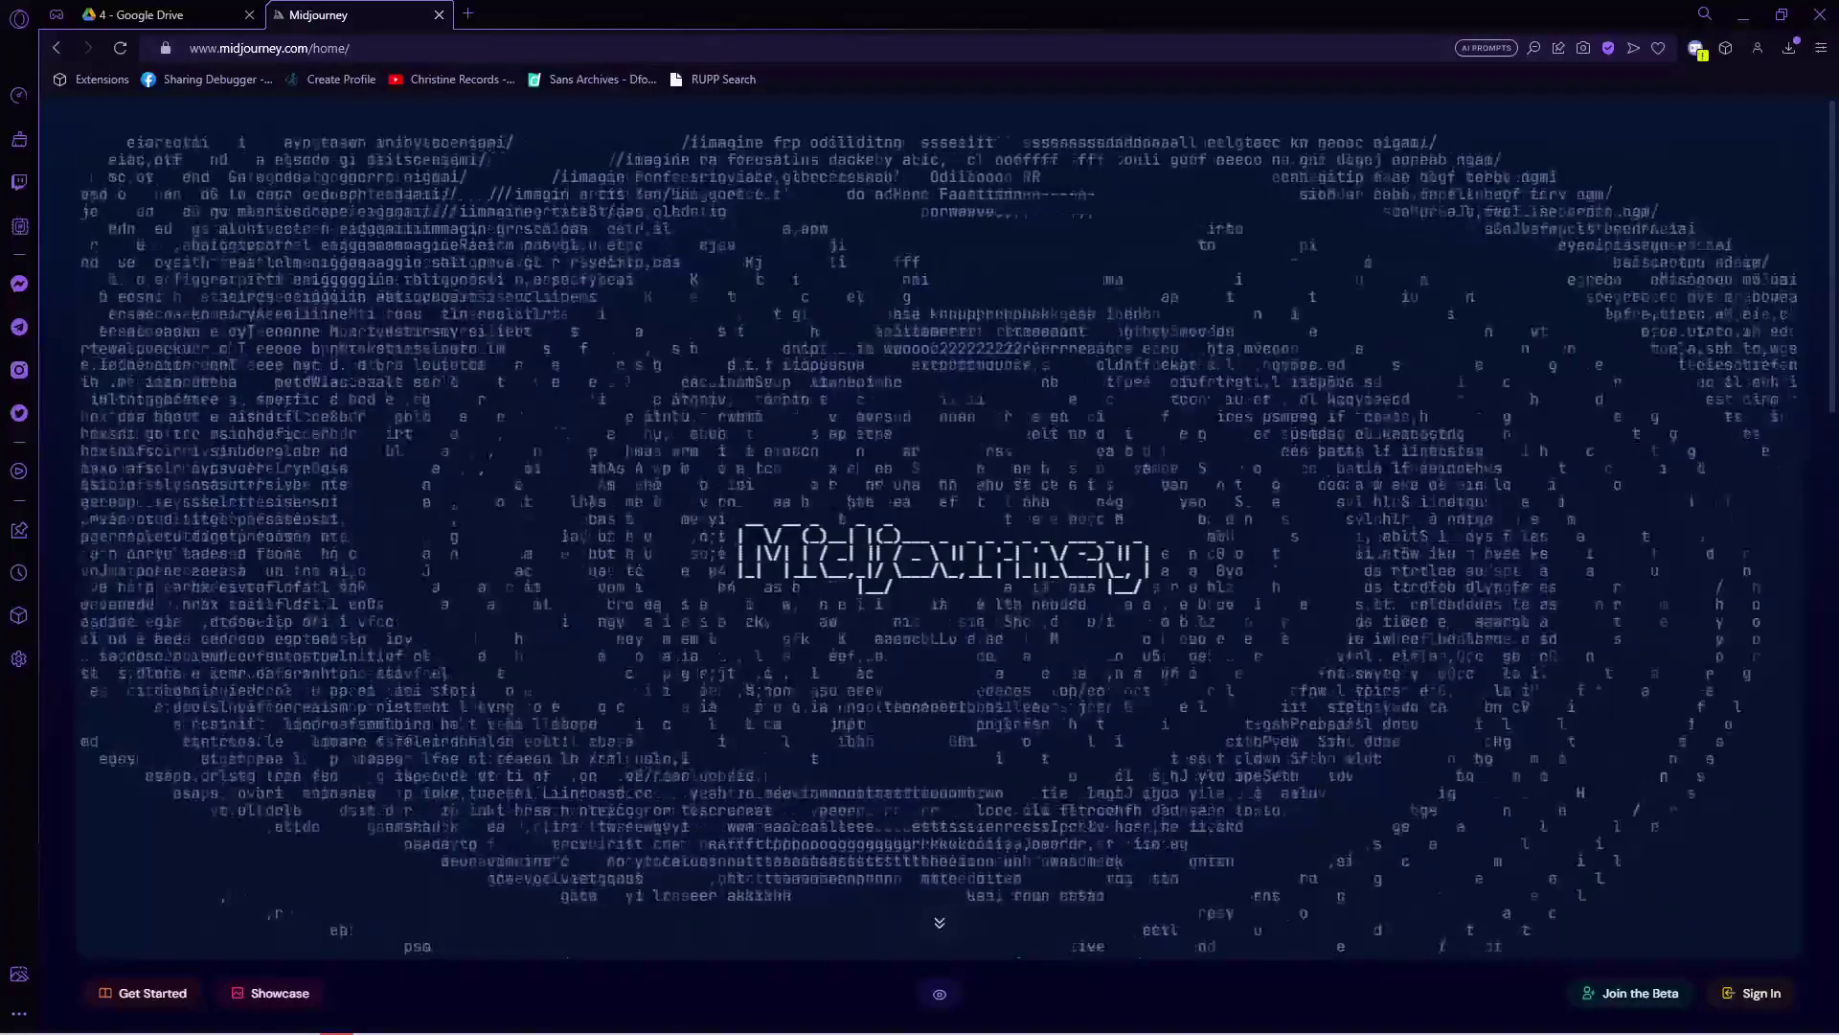
# Sign in through Discord by authorizing Midjourney Bot, then browse the 87-job profile gallery
pyautogui.click(1583, 1006)
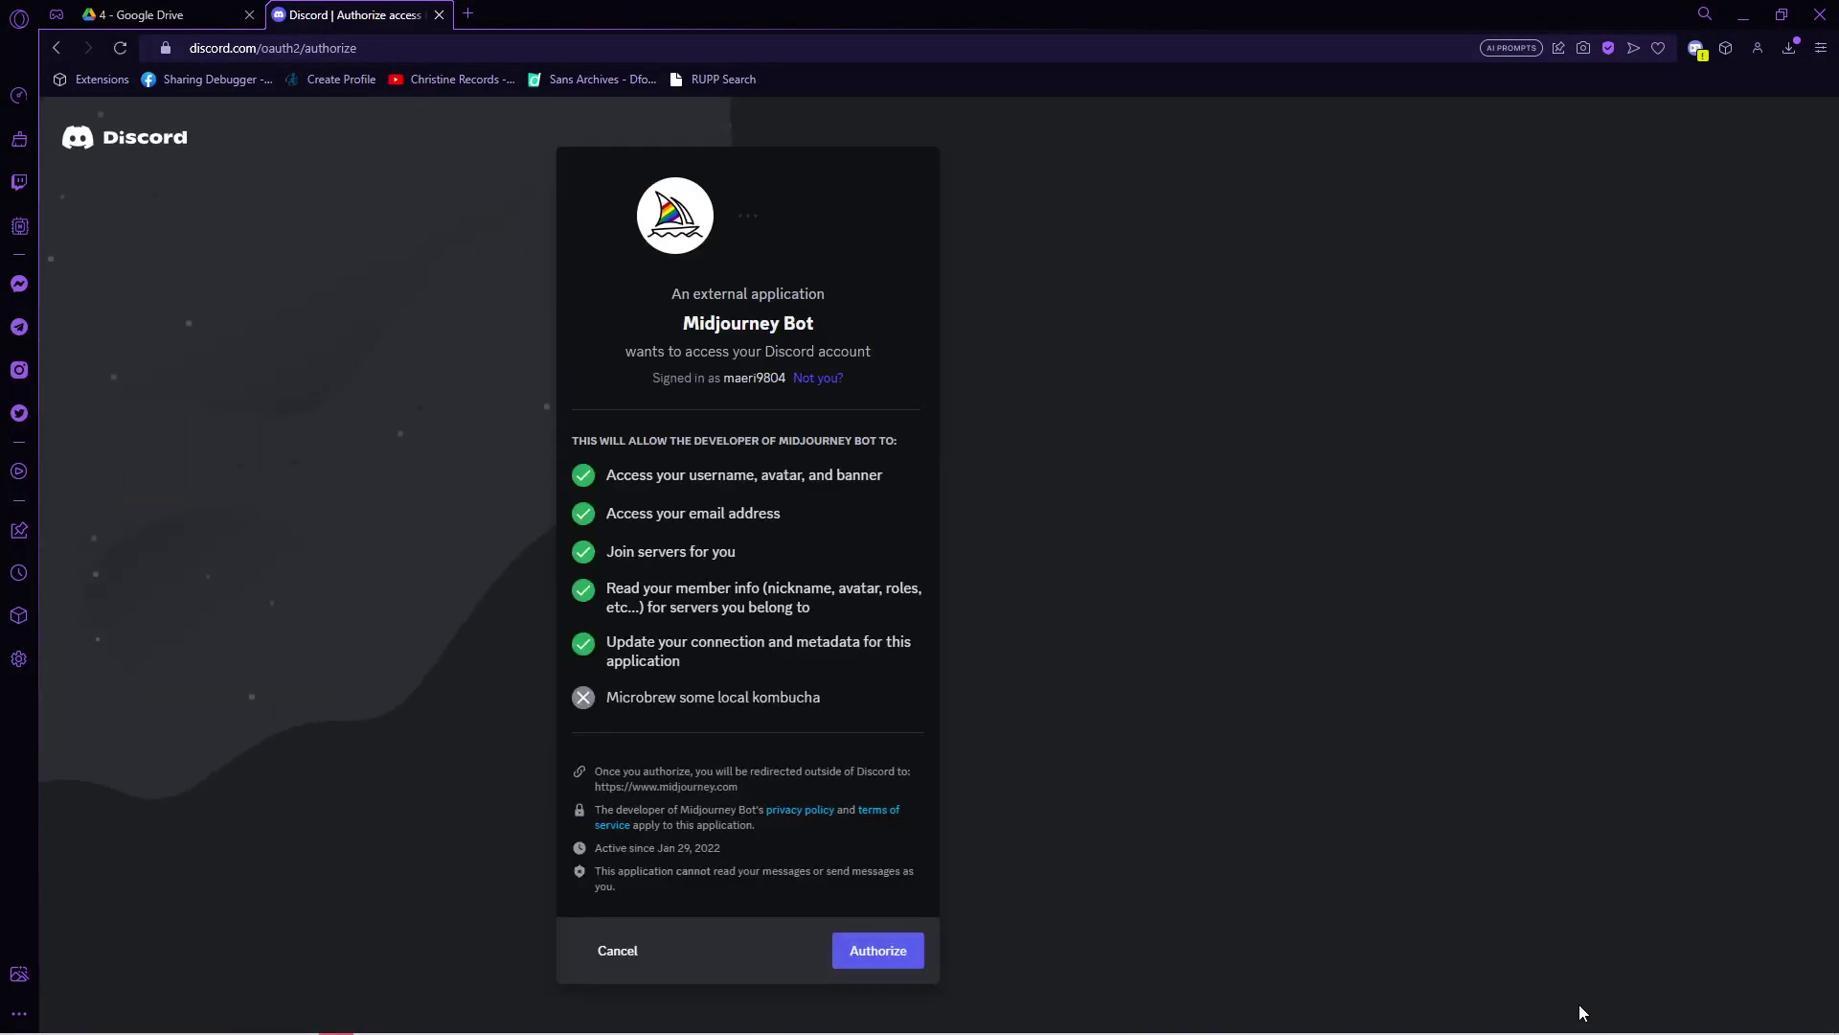
pyautogui.click(873, 948)
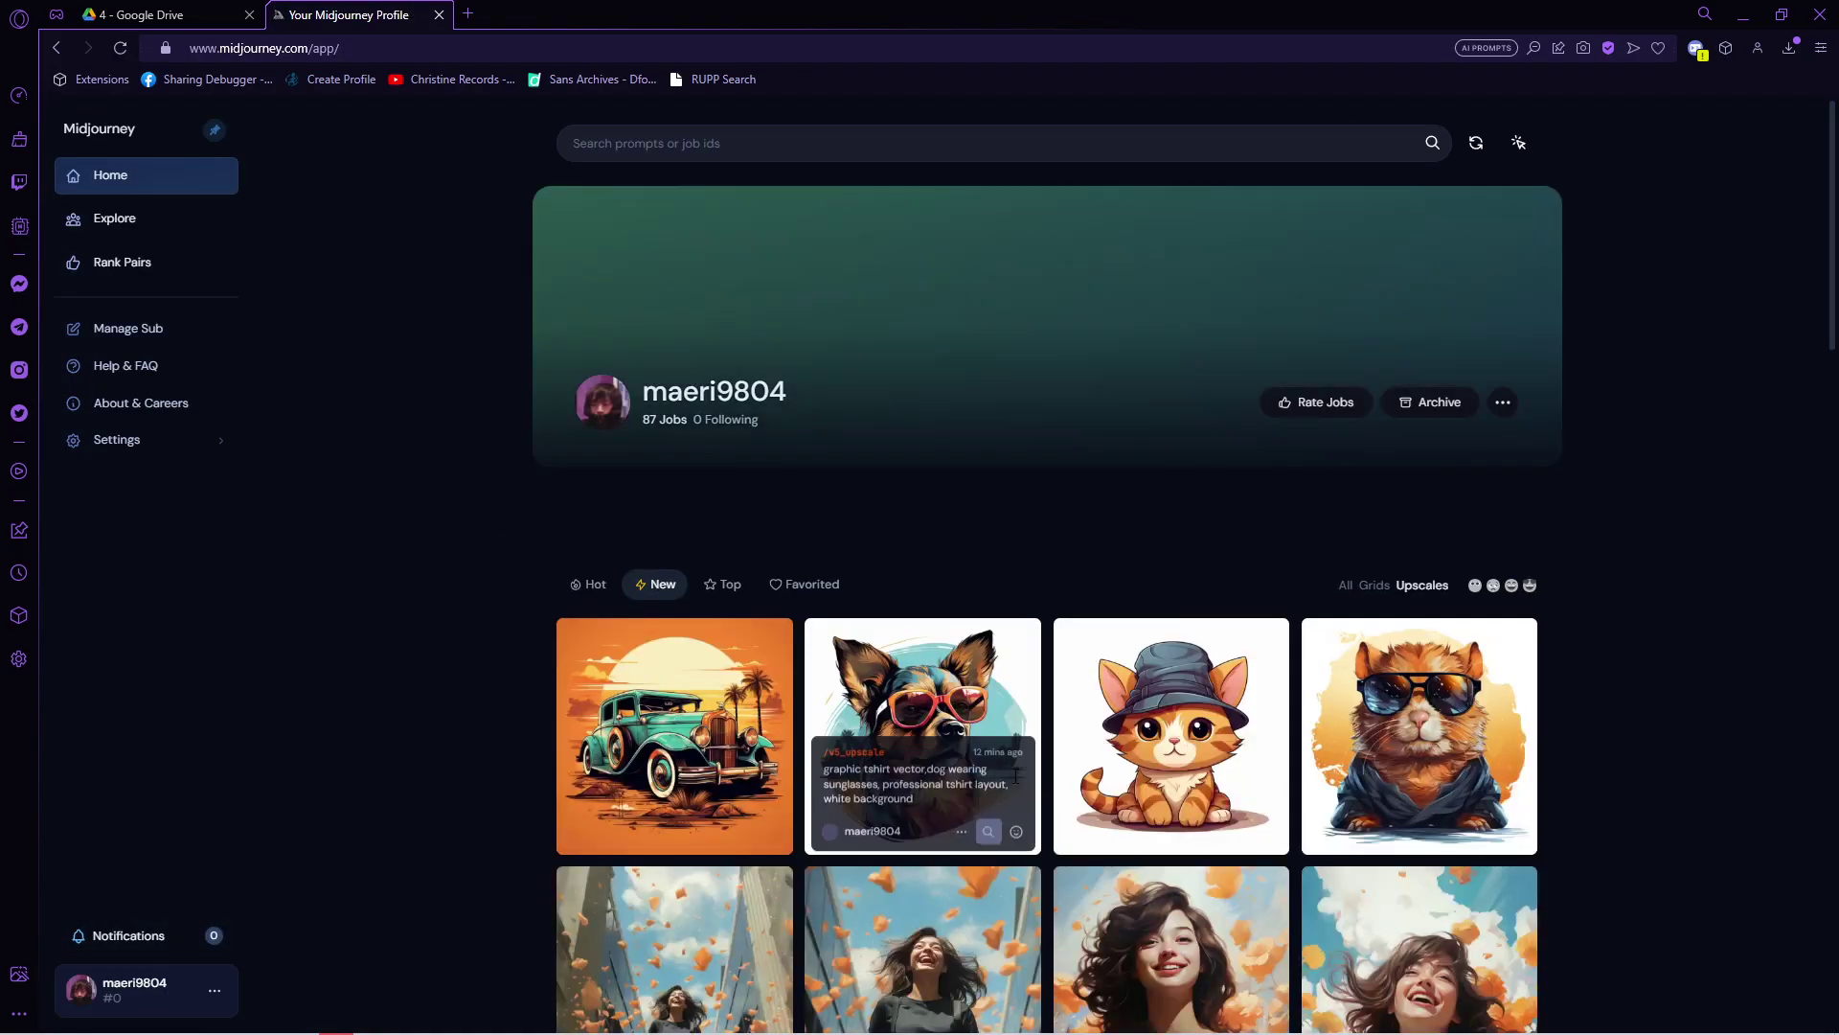
pyautogui.scroll(-3, 767, 566)
pyautogui.scroll(-20, 814, 575)
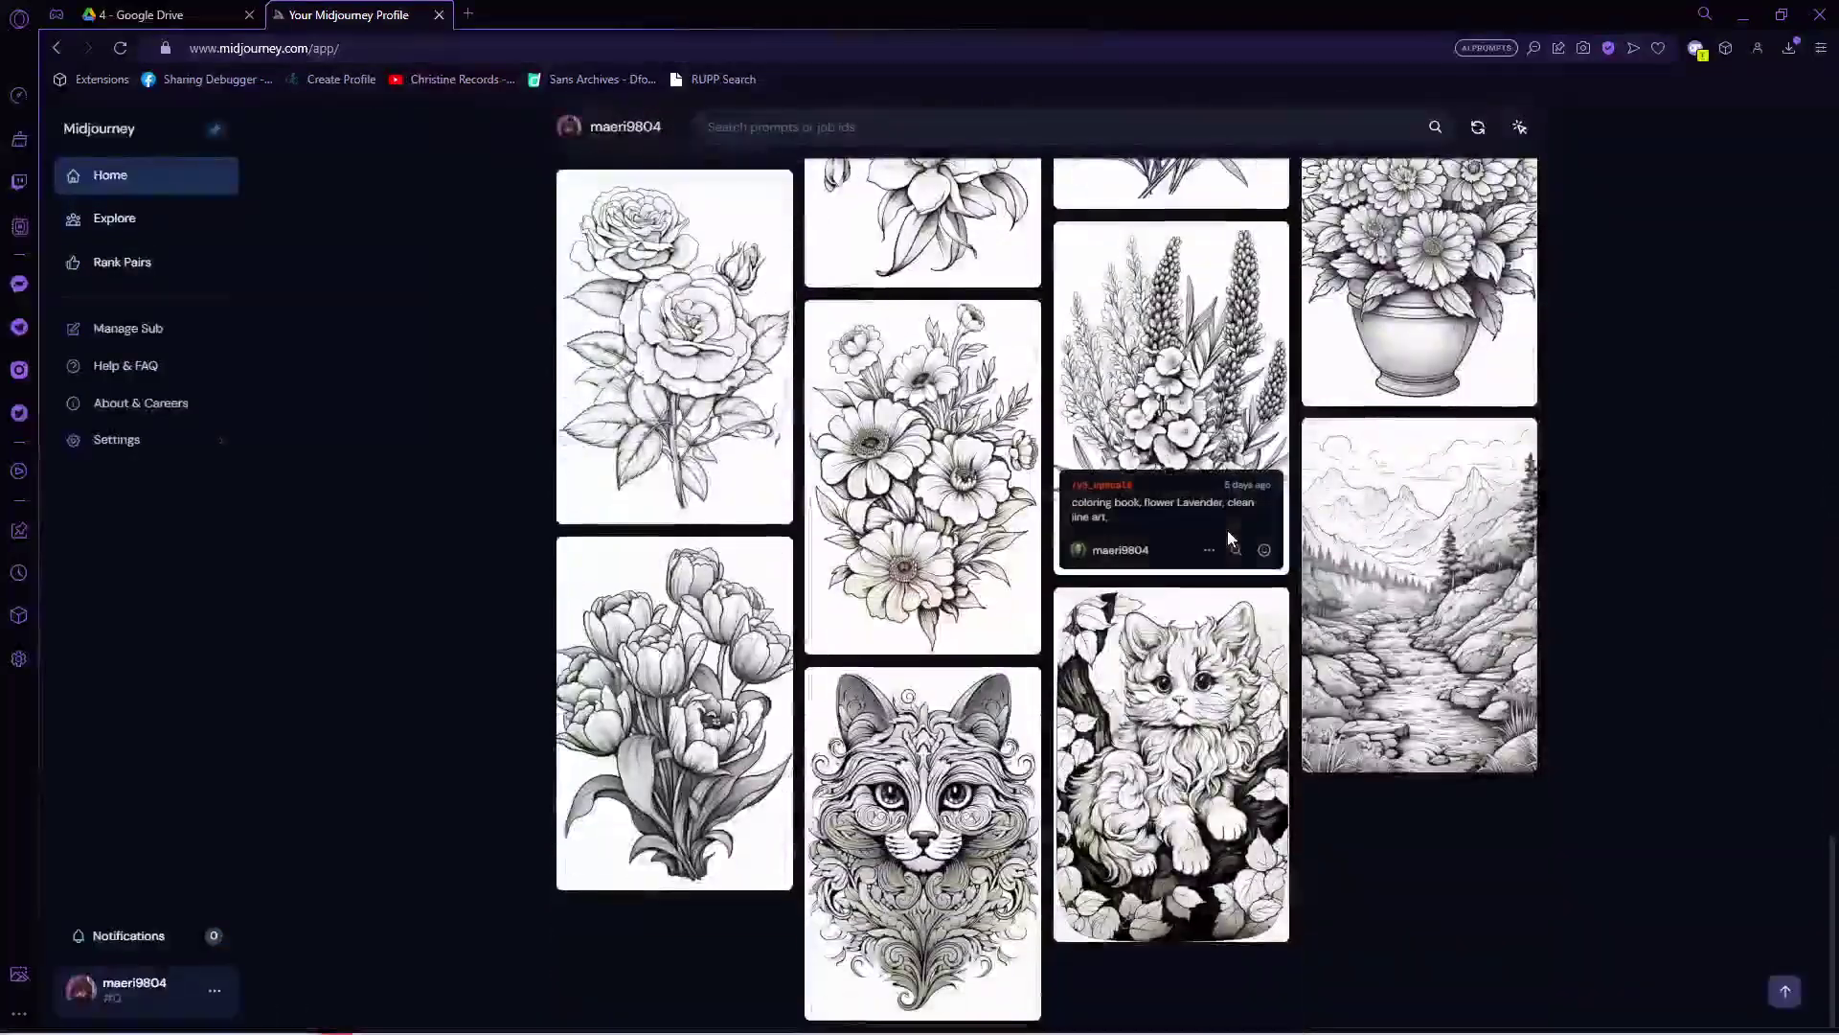
pyautogui.scroll(10, 1236, 536)
pyautogui.scroll(4, 1293, 566)
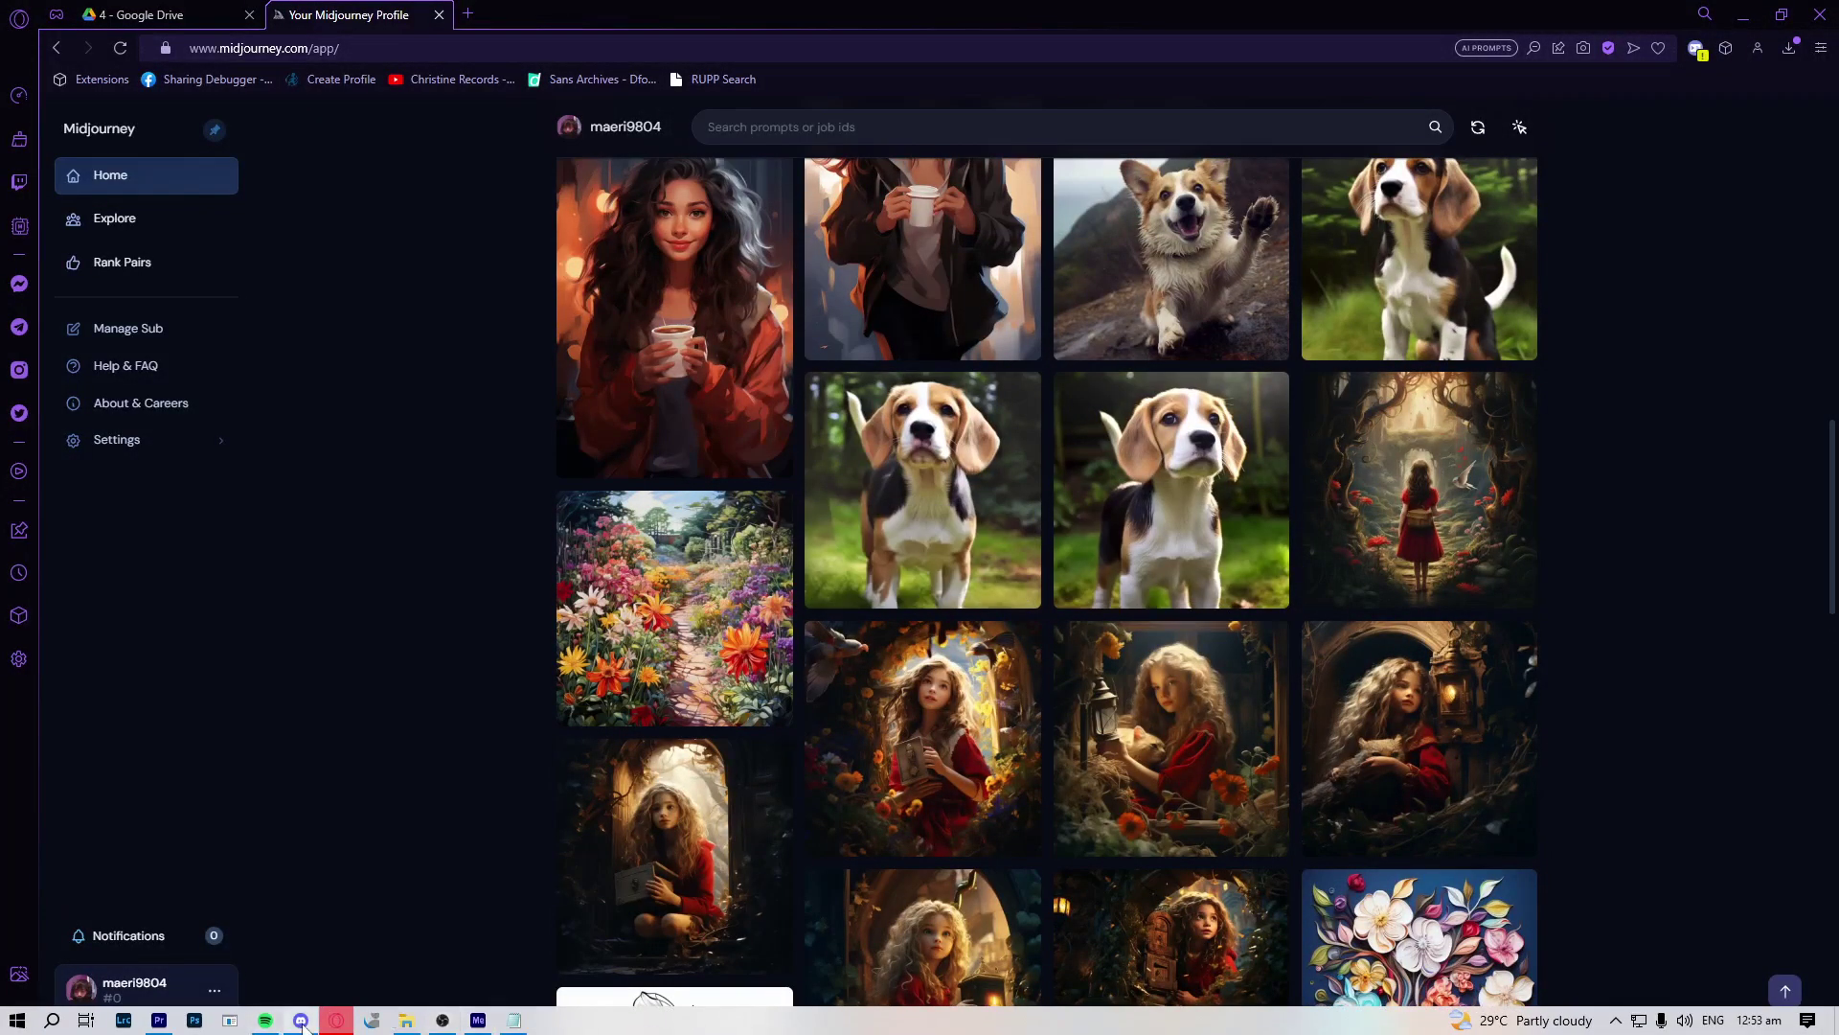
# Open the Midjourney server's newbies-144 channel in Discord and skim its messages
pyautogui.click(301, 1023)
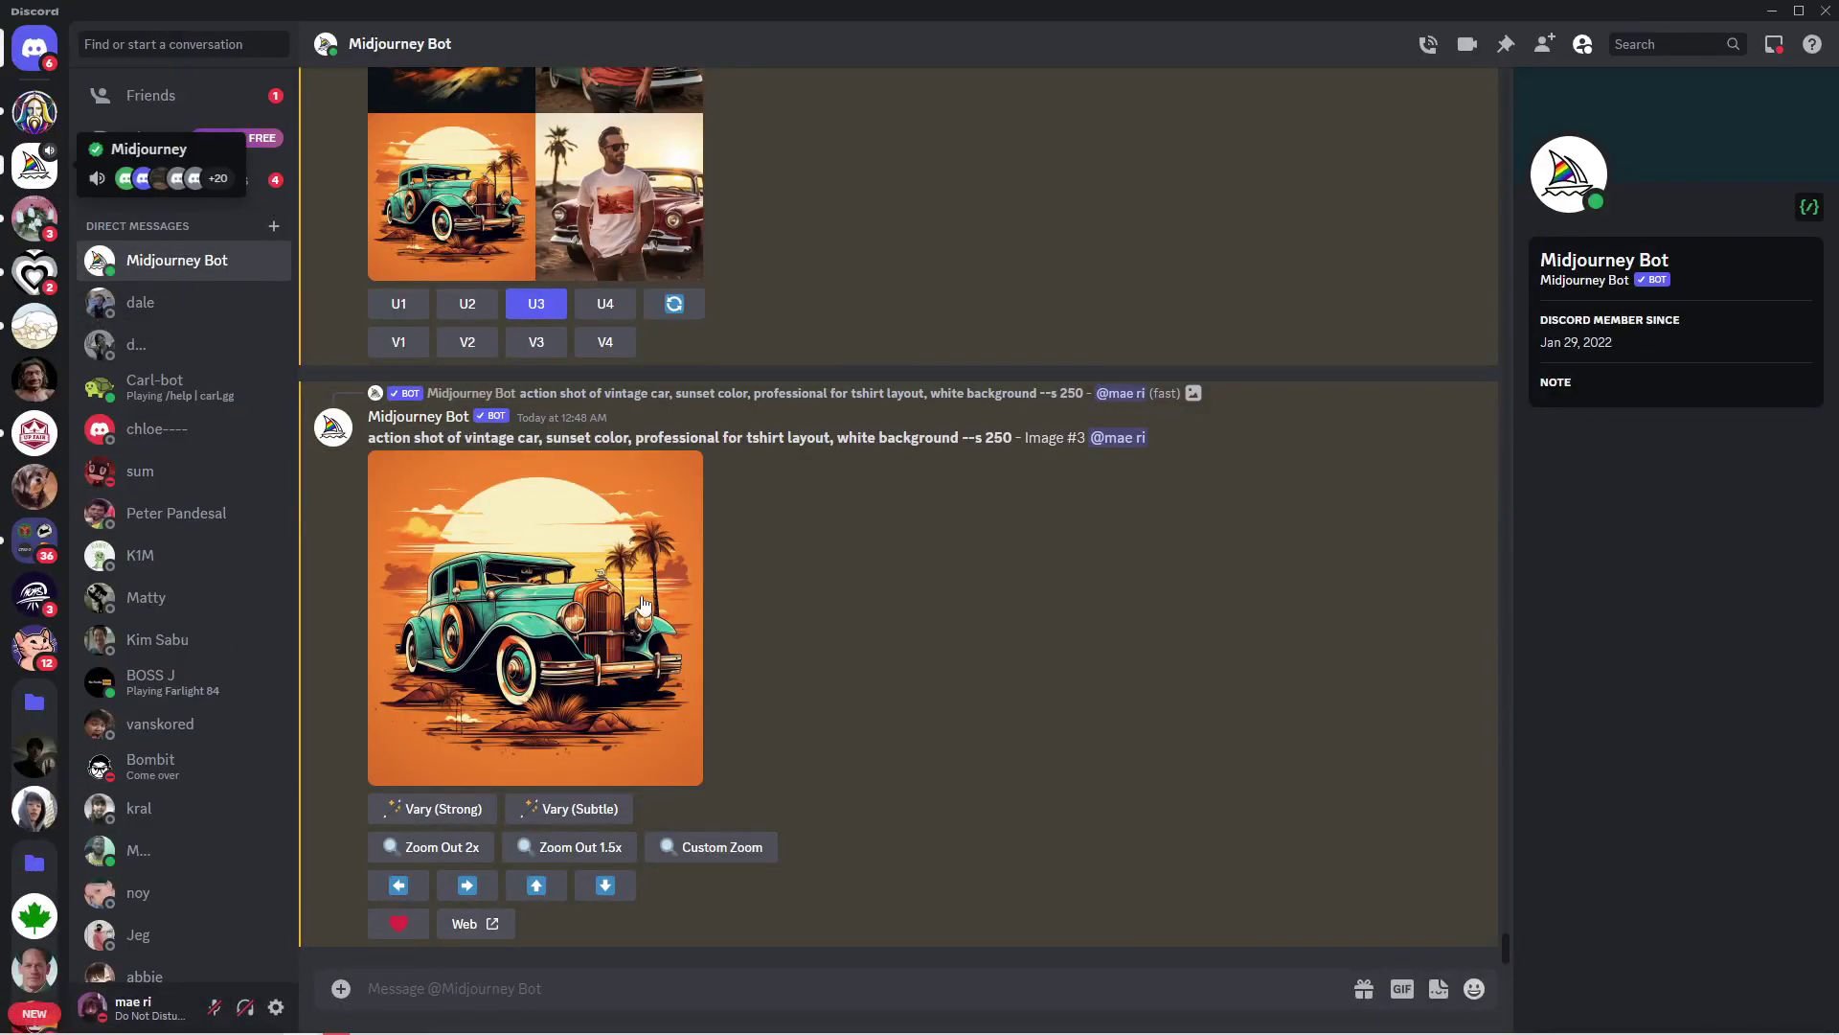
pyautogui.click(33, 165)
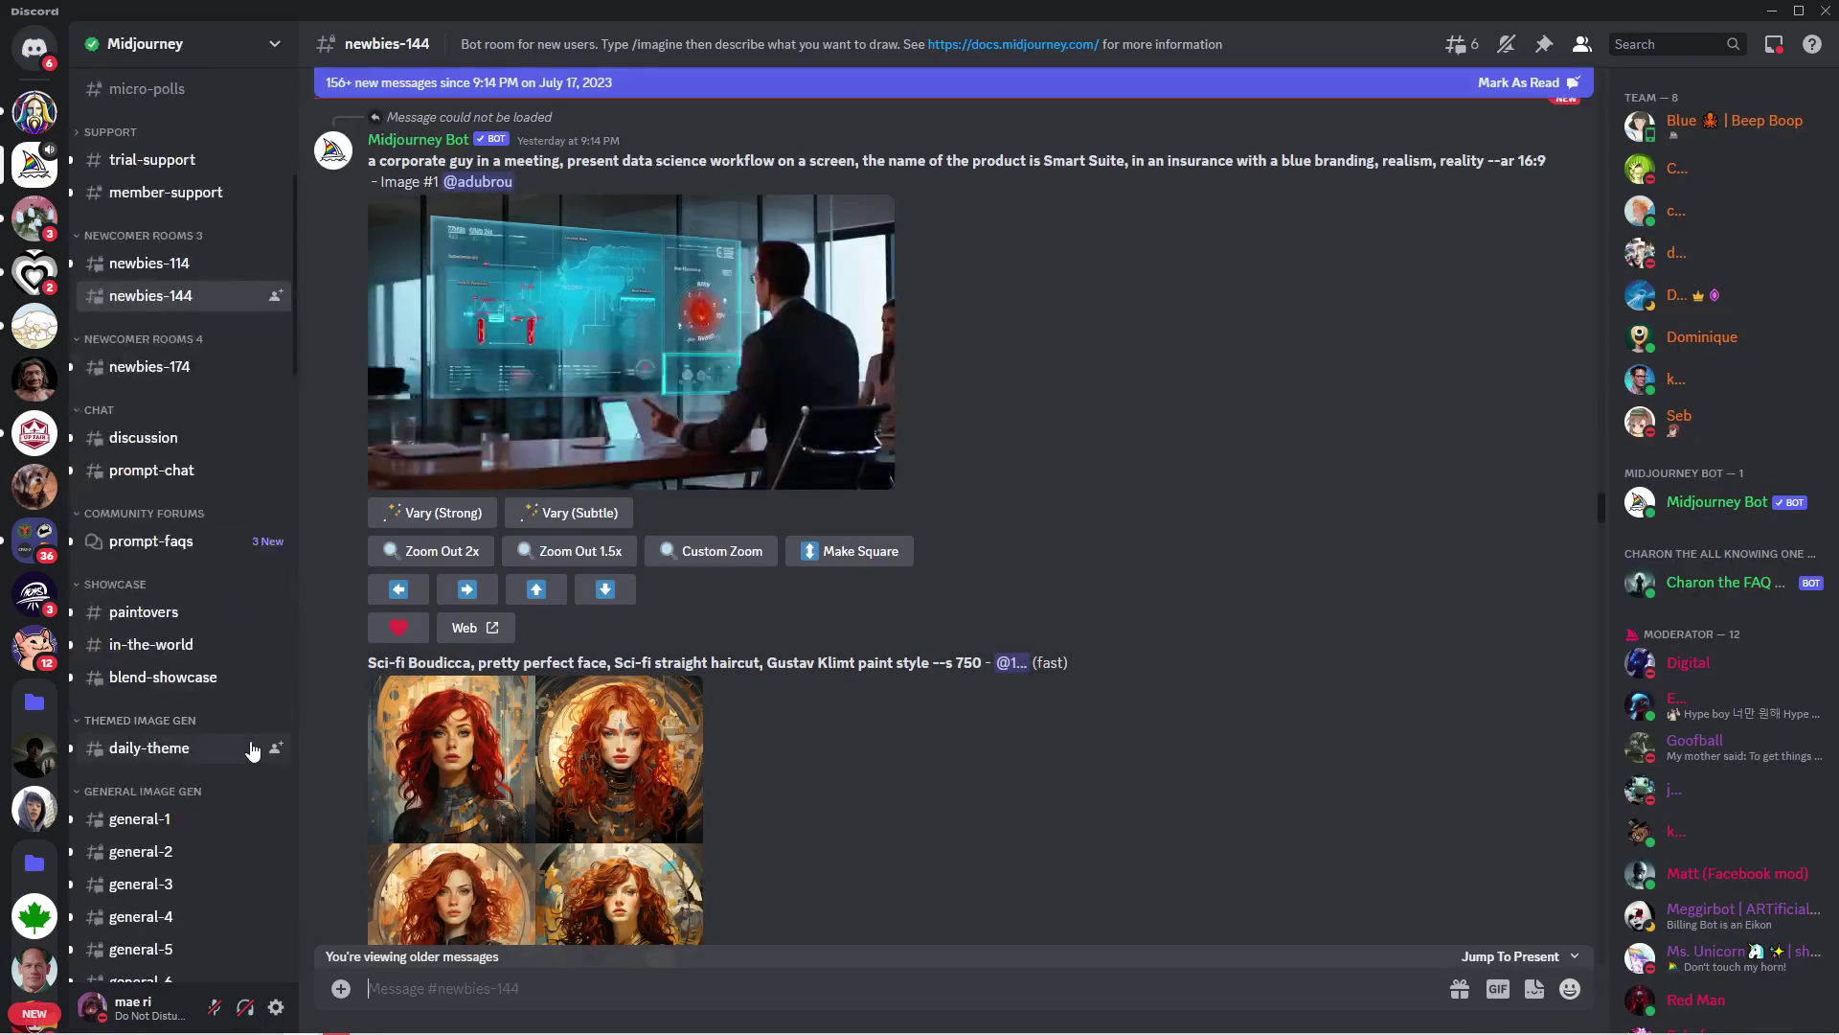
pyautogui.moveTo(255, 751)
pyautogui.scroll(-10, 973, 590)
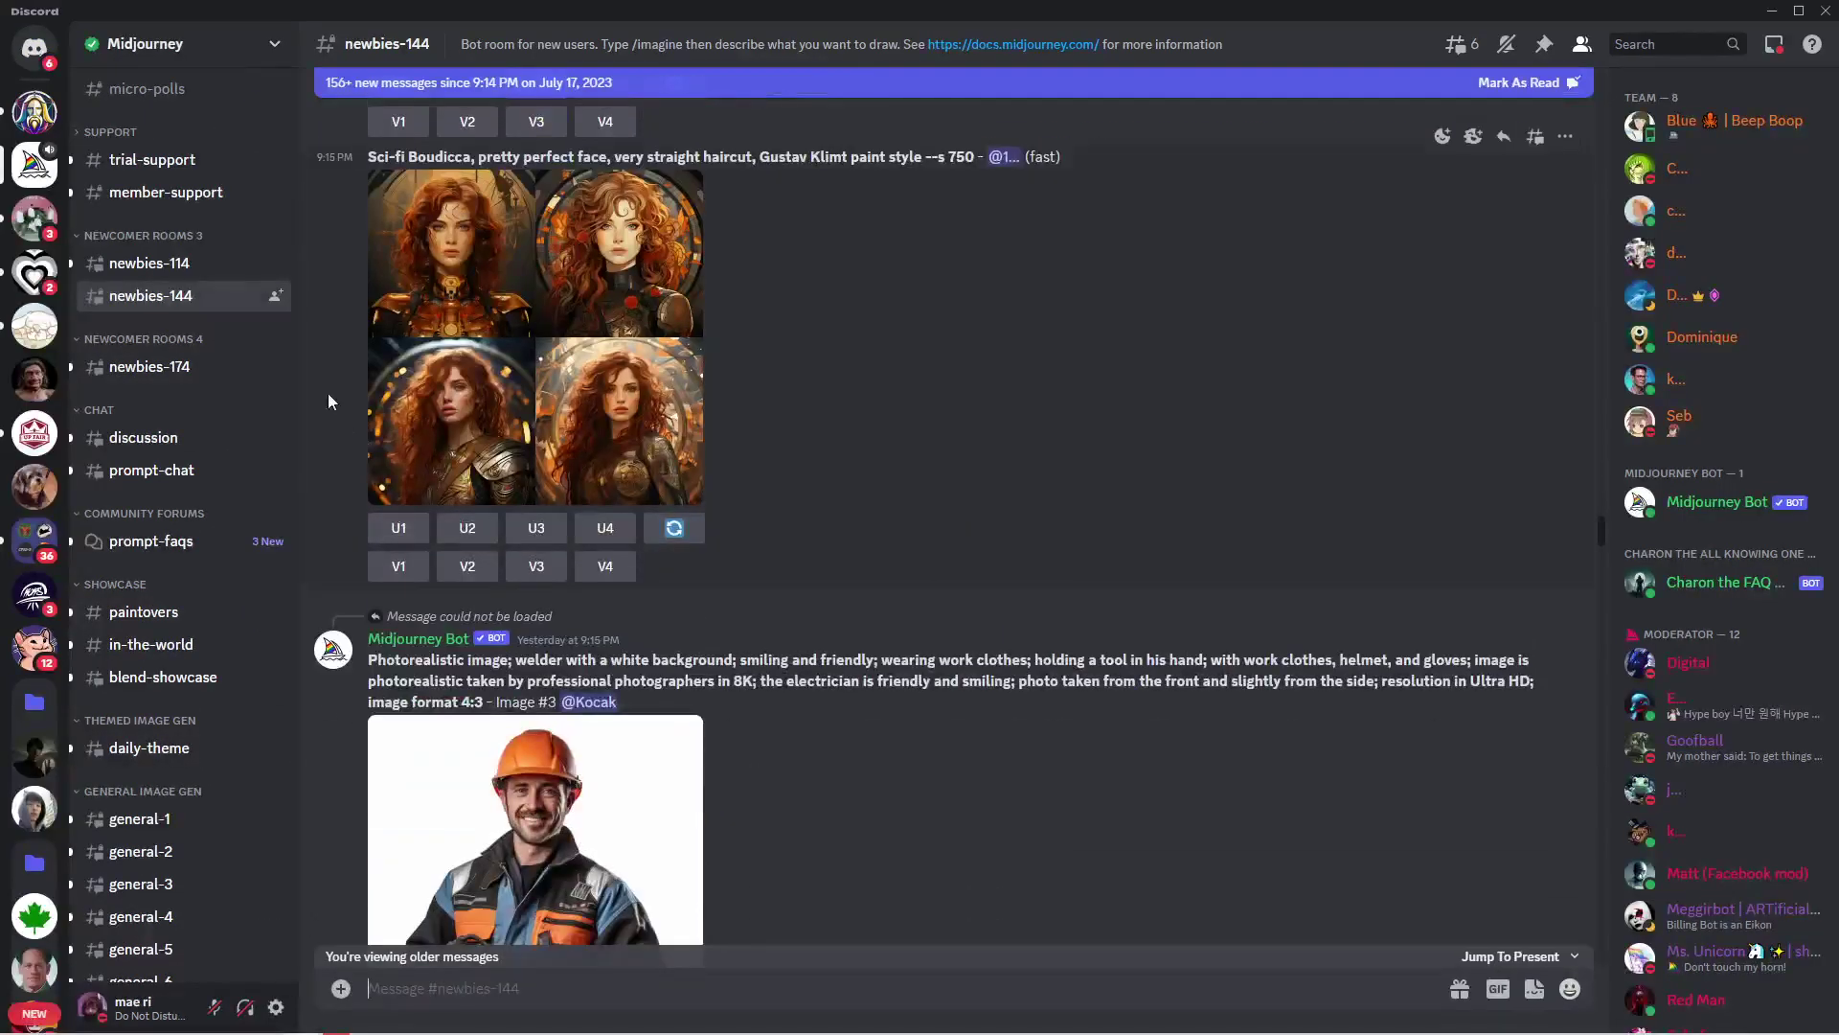
pyautogui.moveTo(200, 354)
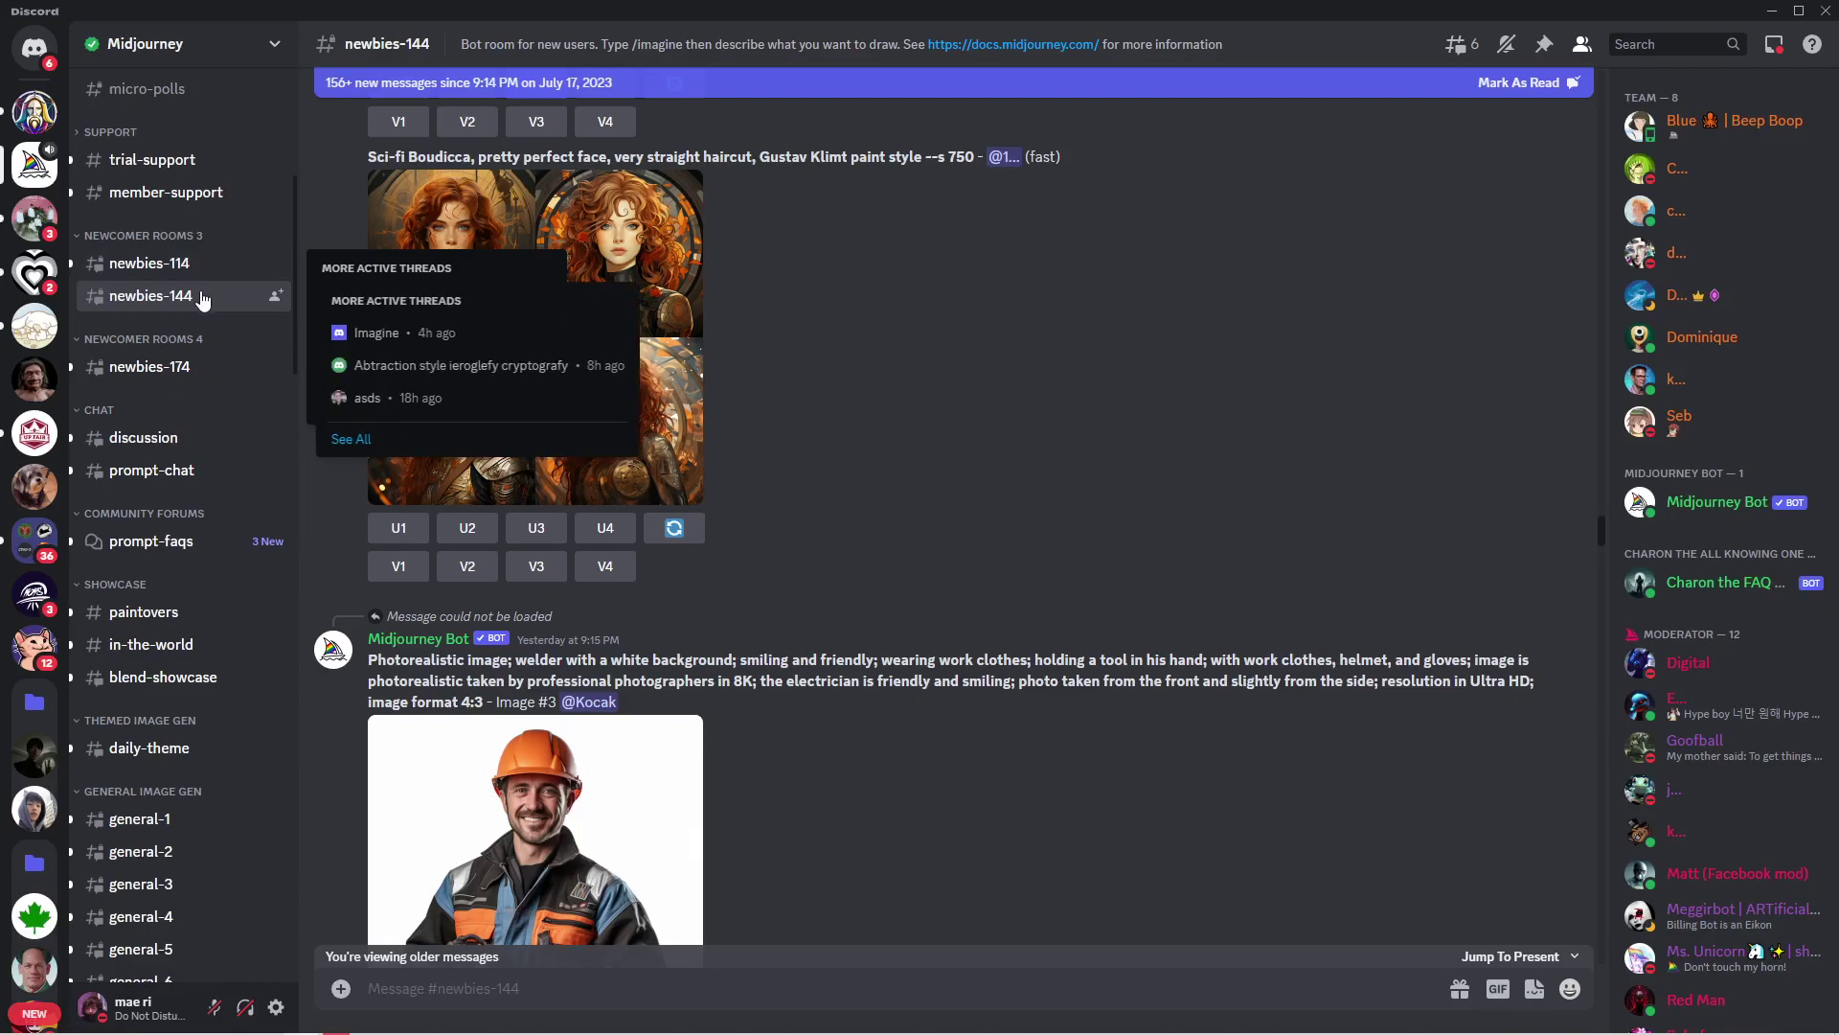
pyautogui.scroll(3, 178, 402)
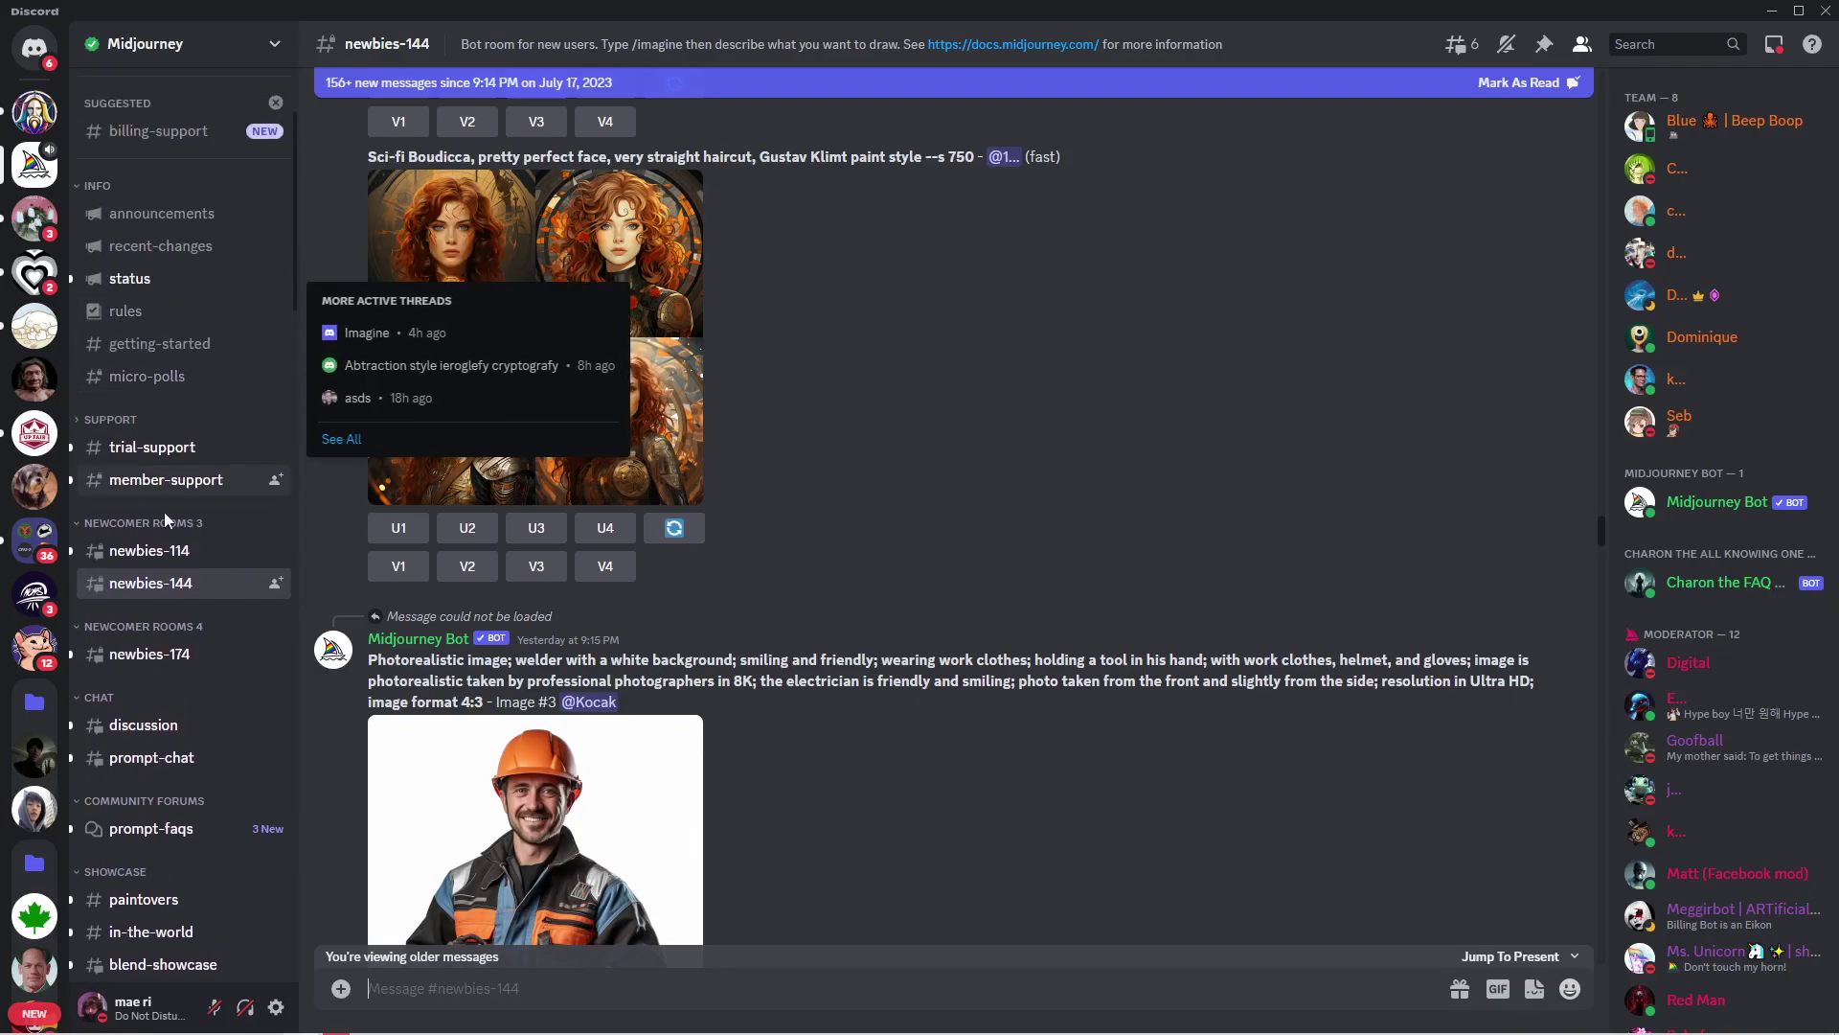
# Scroll through newbies-114 to its newest posts, then view Midjourney's subscription plans page
pyautogui.click(204, 565)
pyautogui.scroll(-8, 635, 586)
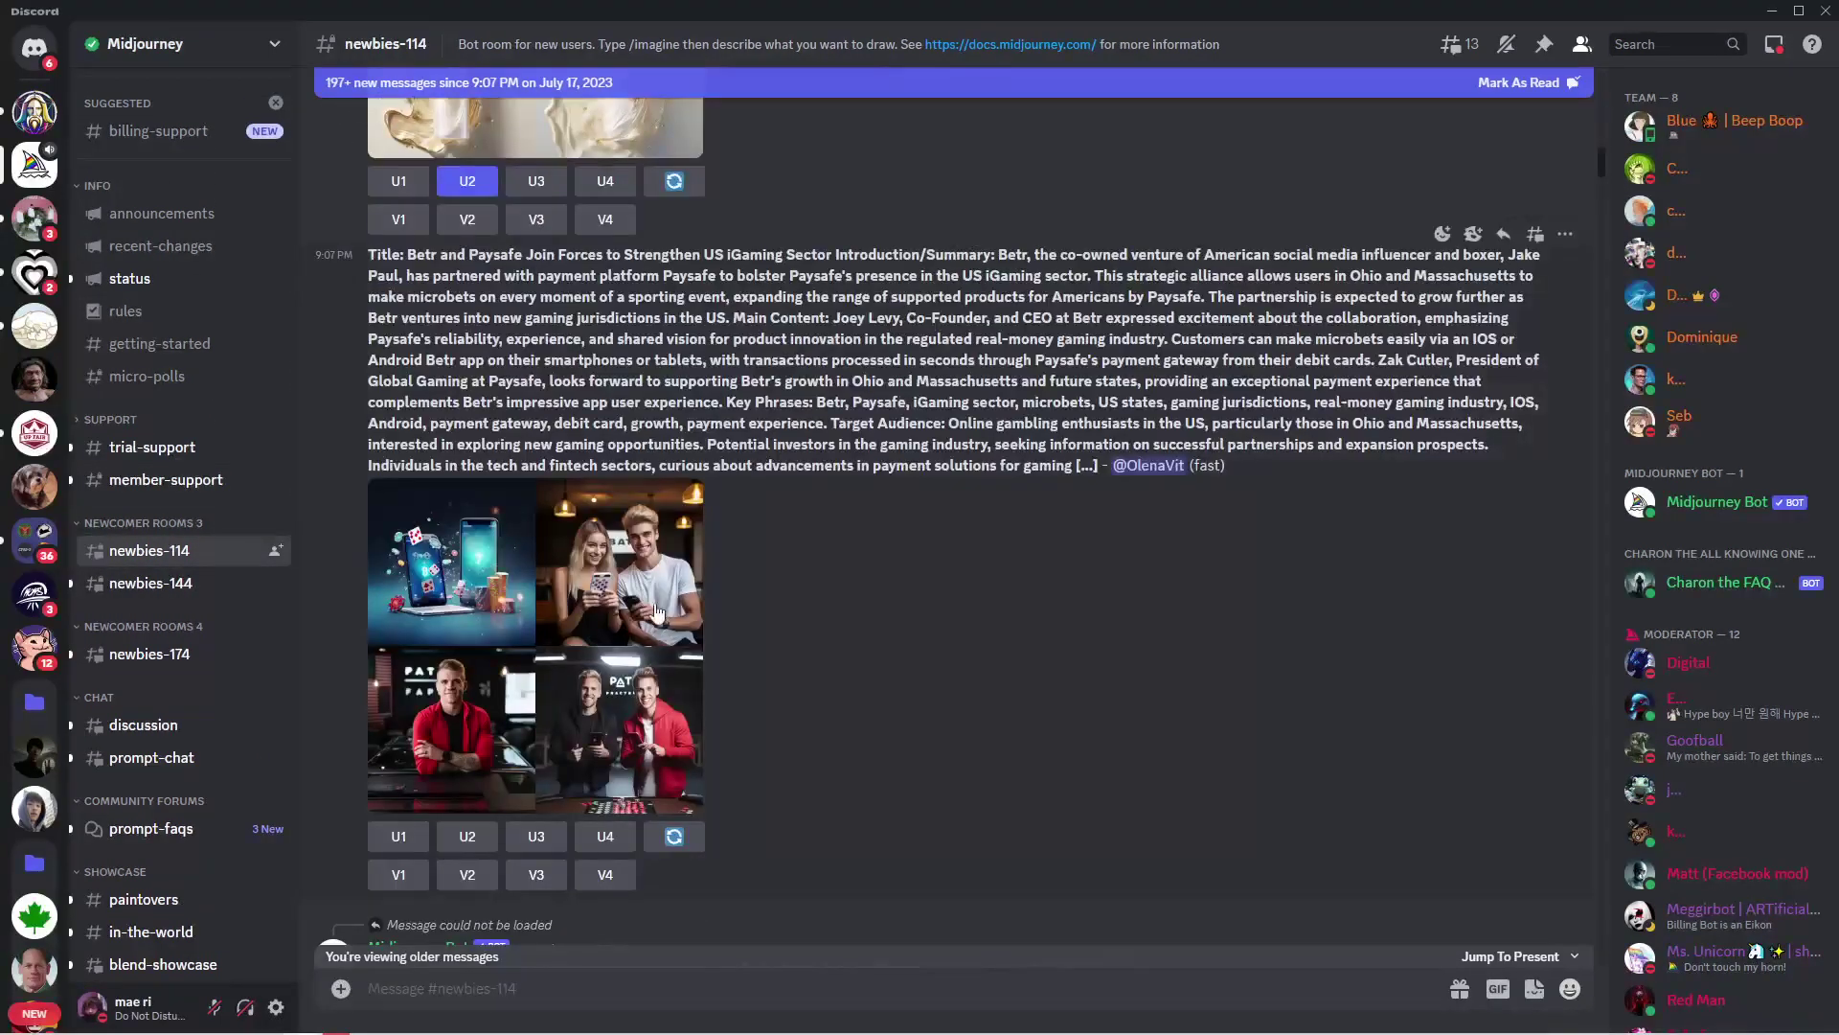
pyautogui.scroll(3, 663, 608)
pyautogui.scroll(-10, 663, 607)
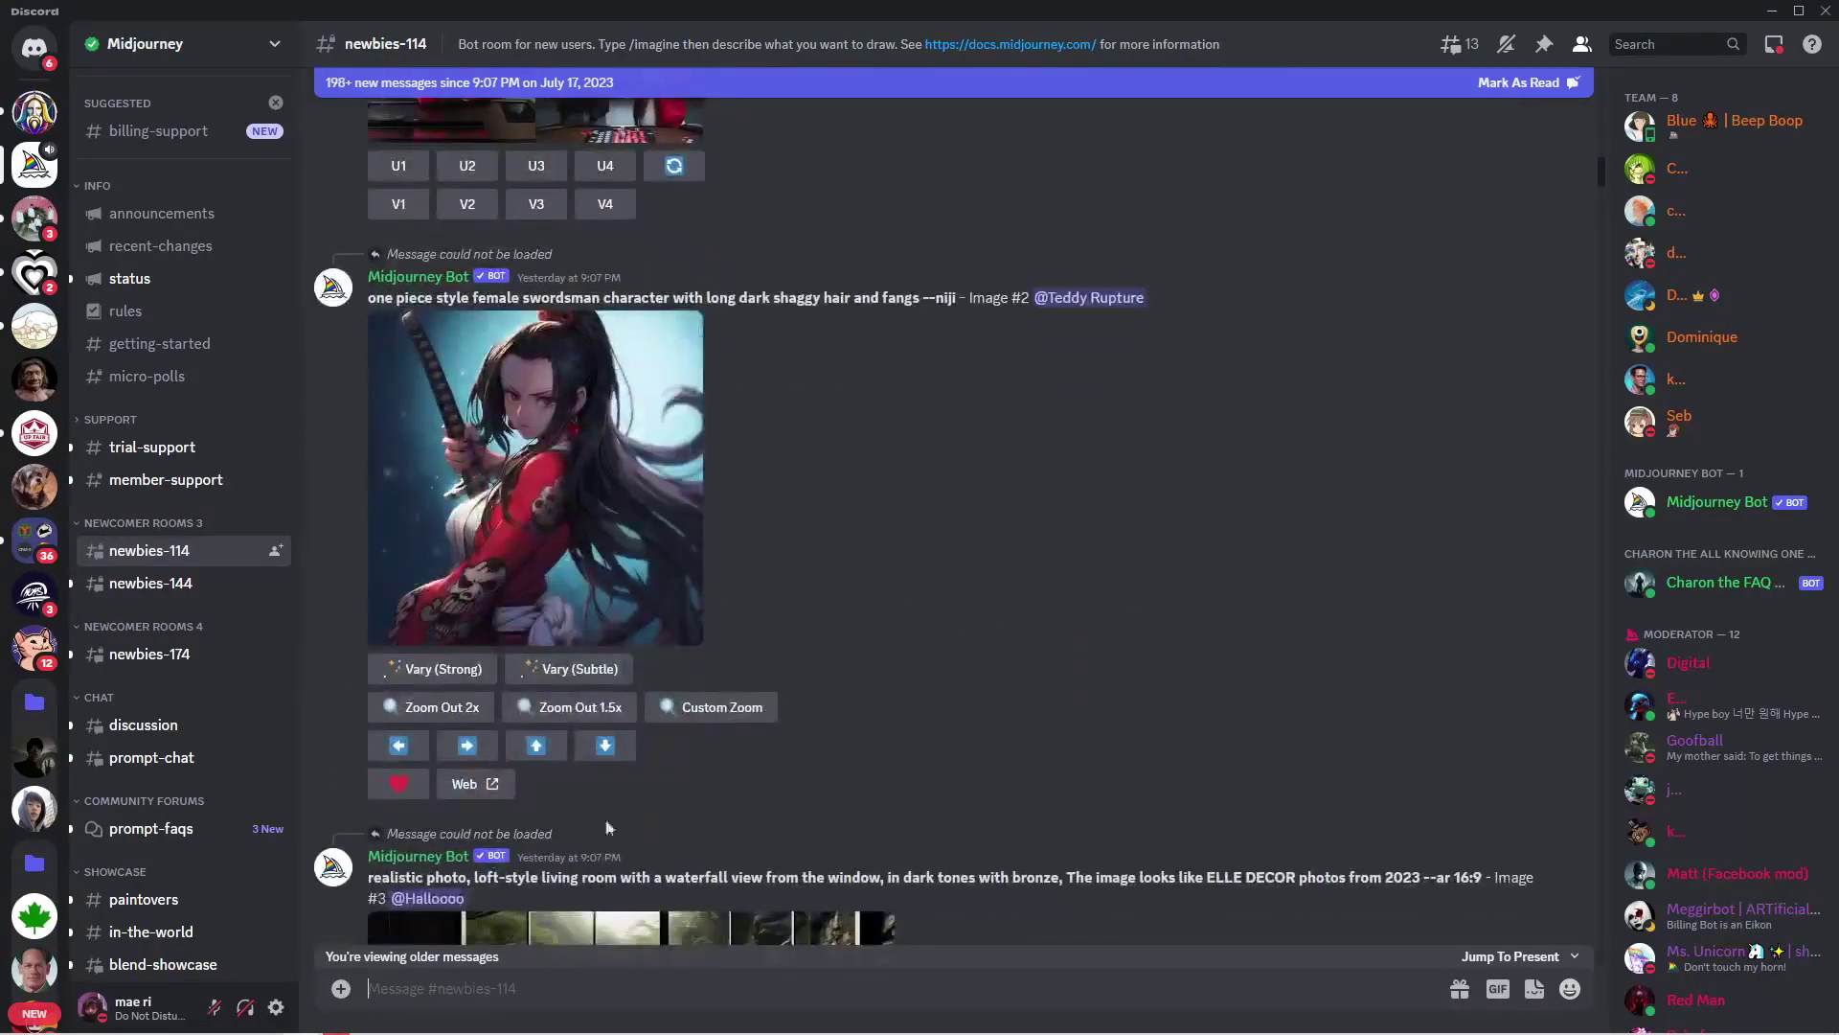
pyautogui.scroll(-9, 701, 795)
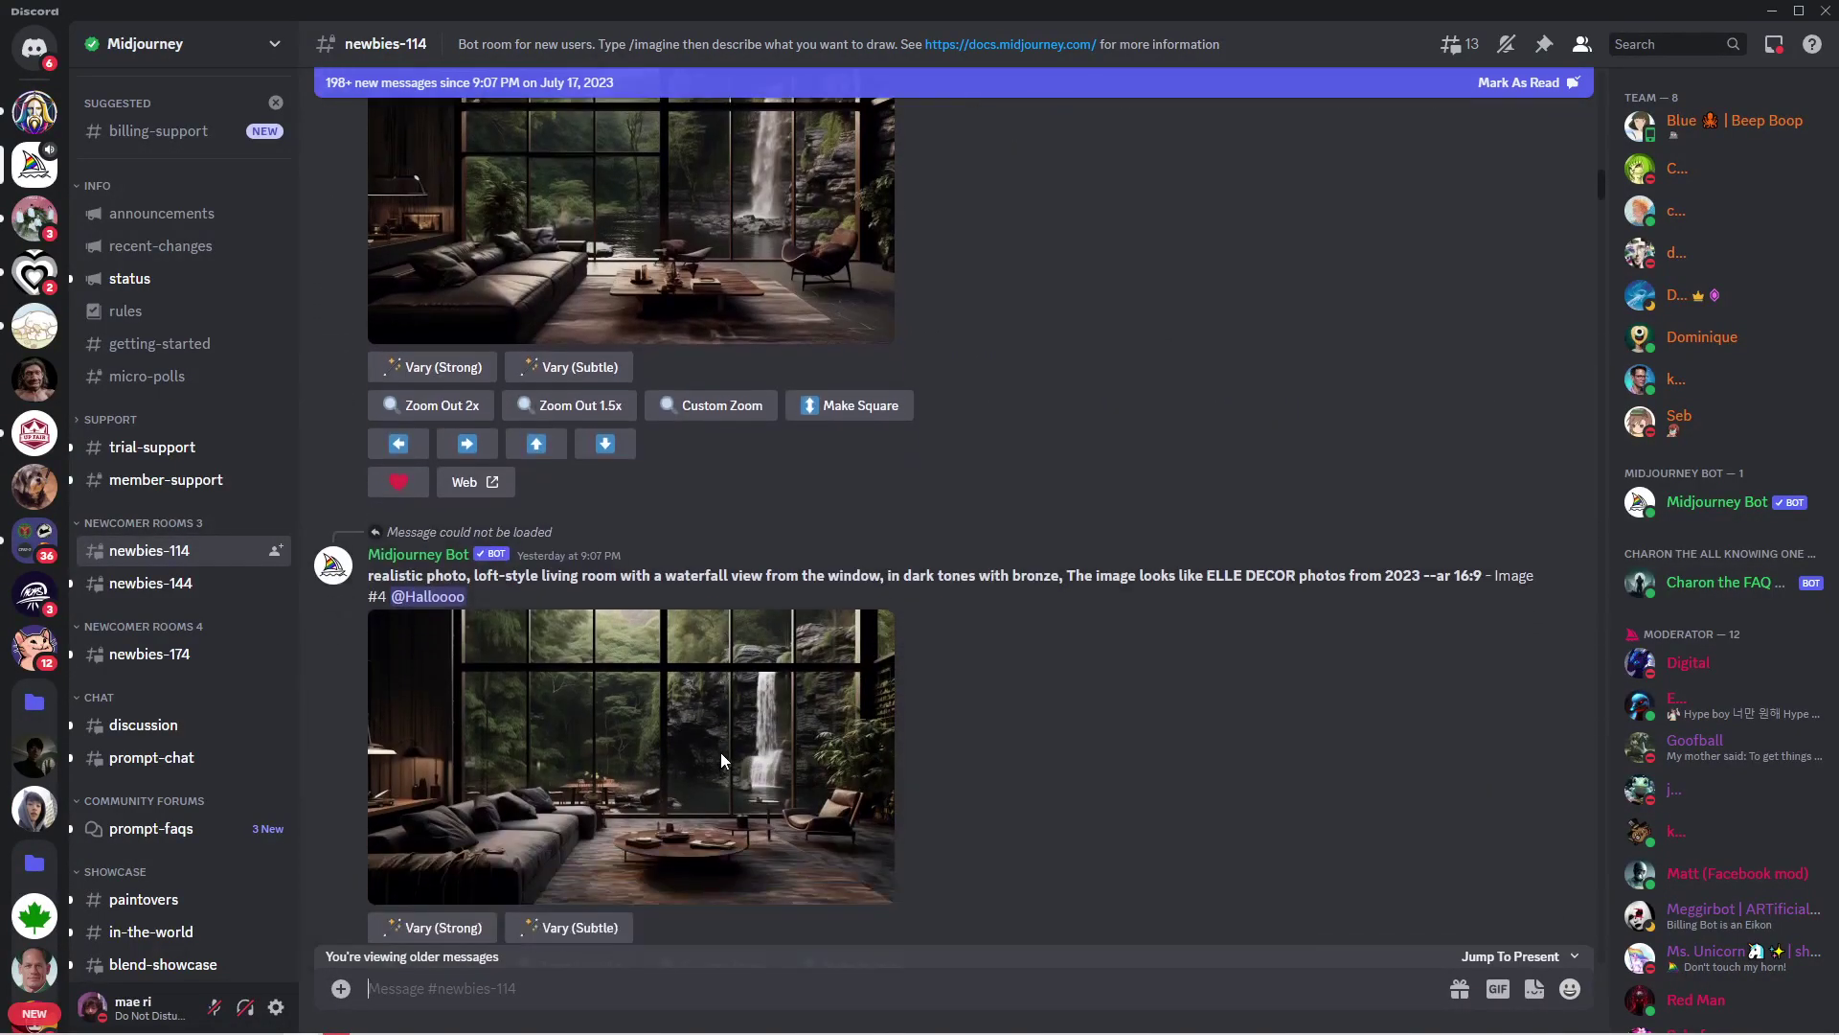
pyautogui.scroll(-10, 722, 749)
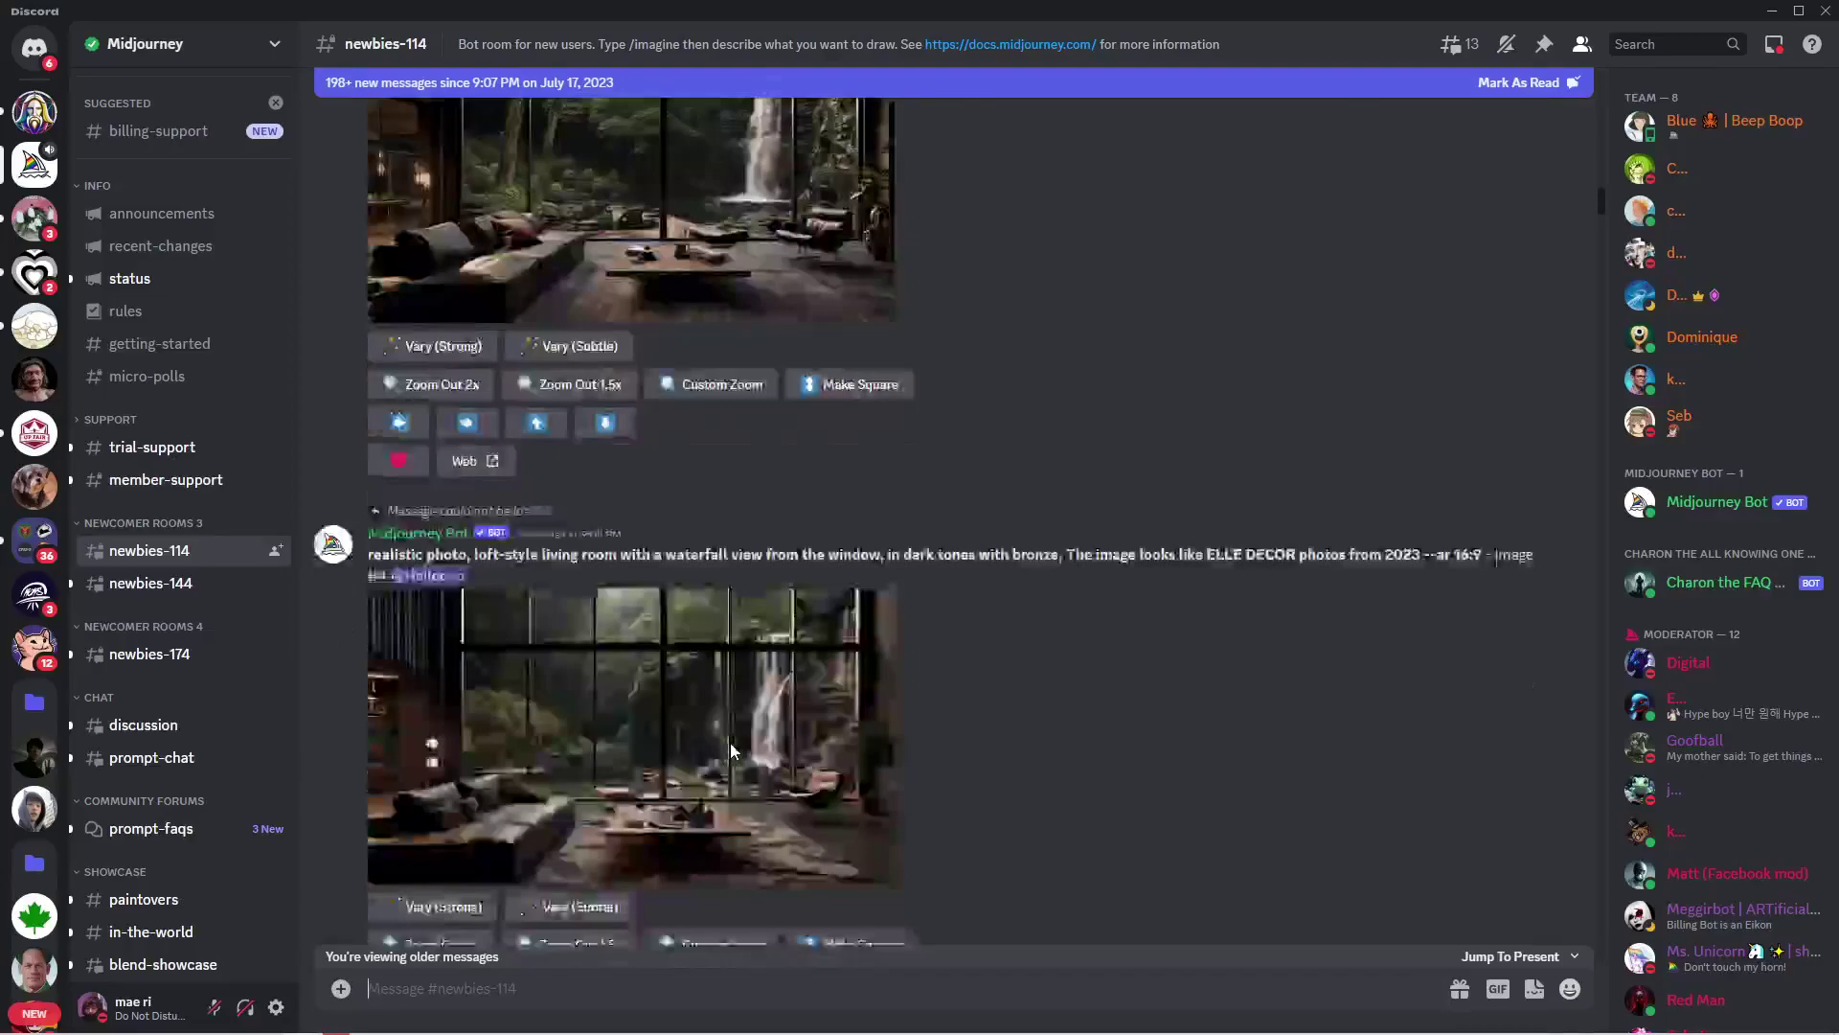
pyautogui.scroll(-5, 726, 744)
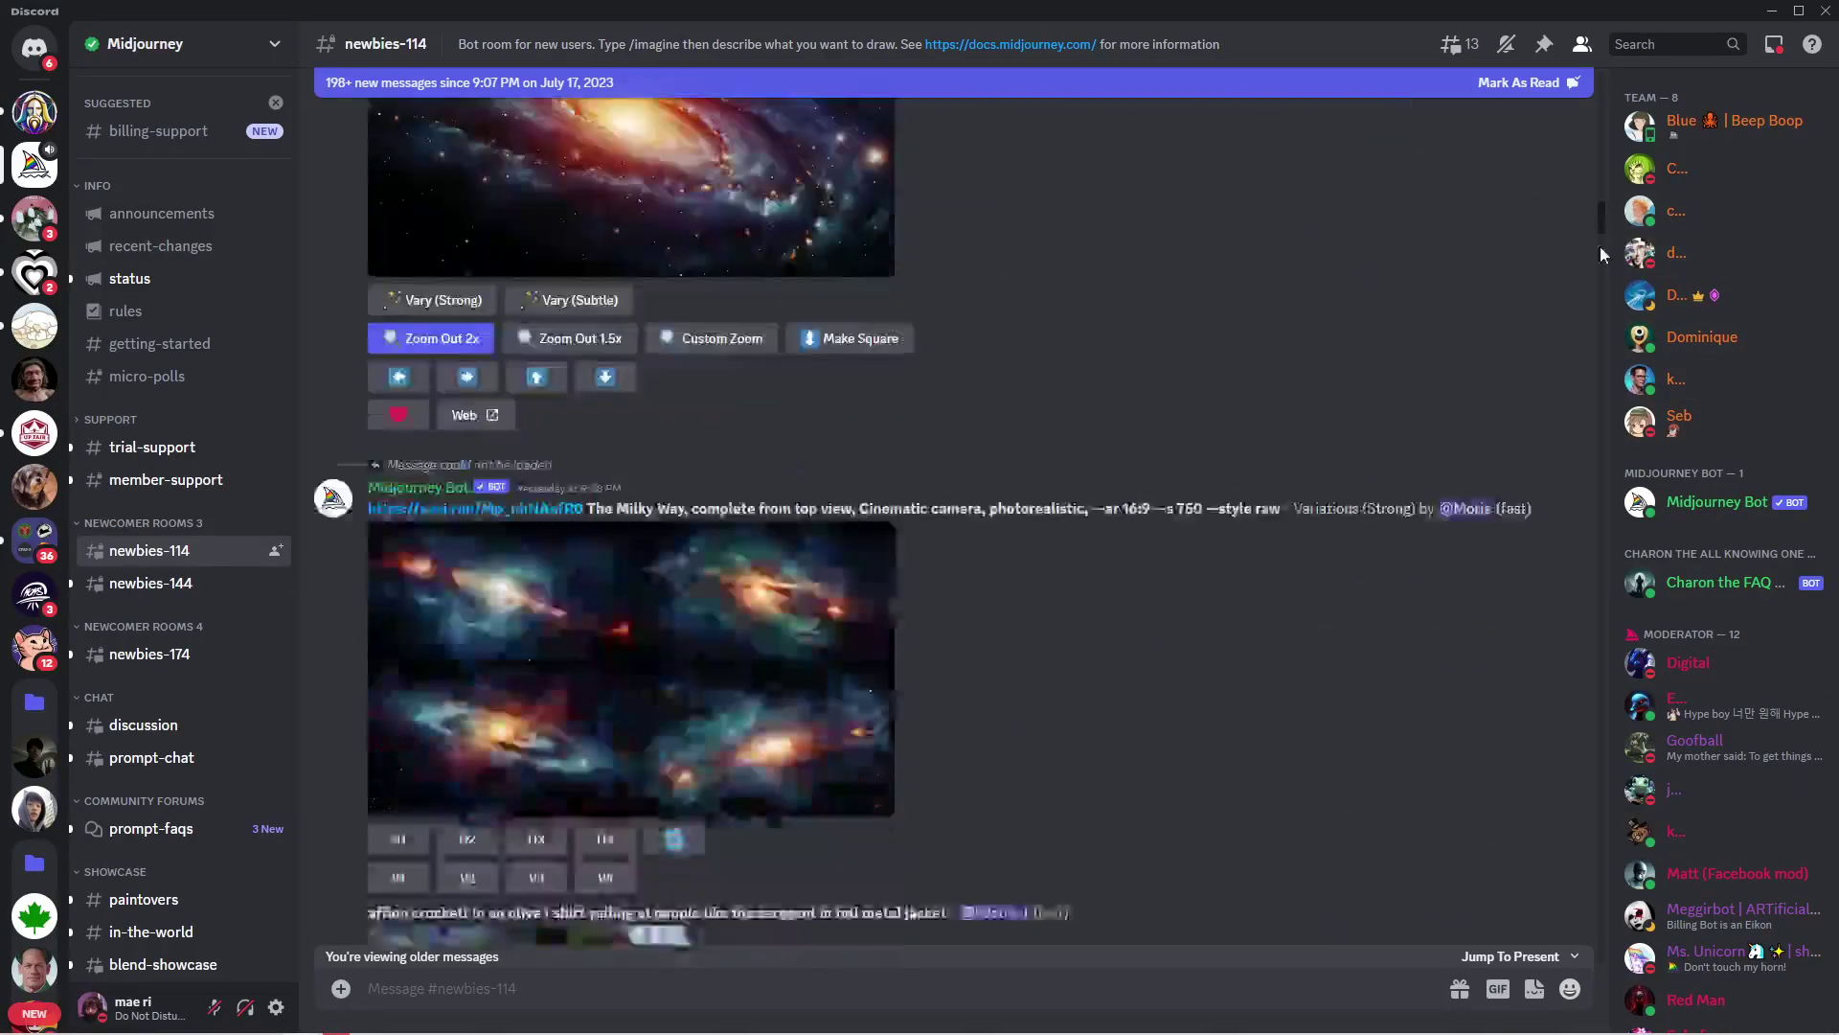
pyautogui.moveTo(1600, 254); pyautogui.dragTo(1598, 690)
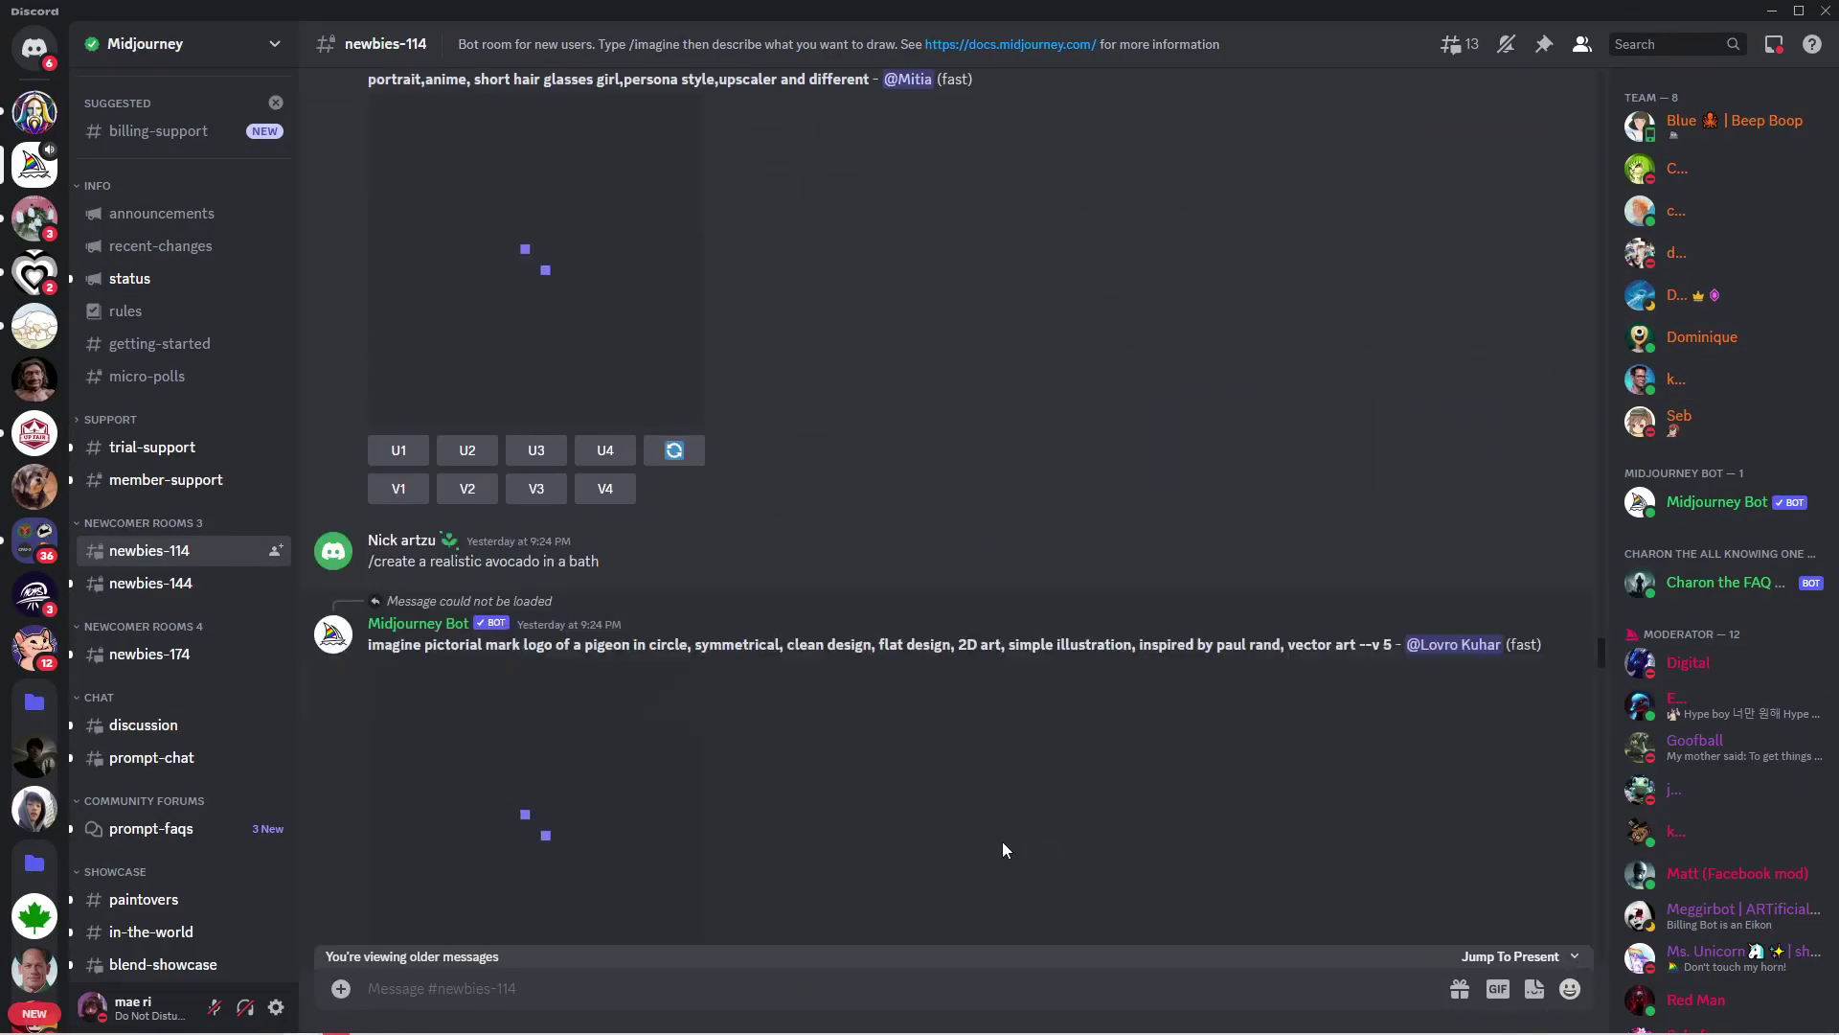
pyautogui.scroll(-15, 1004, 850)
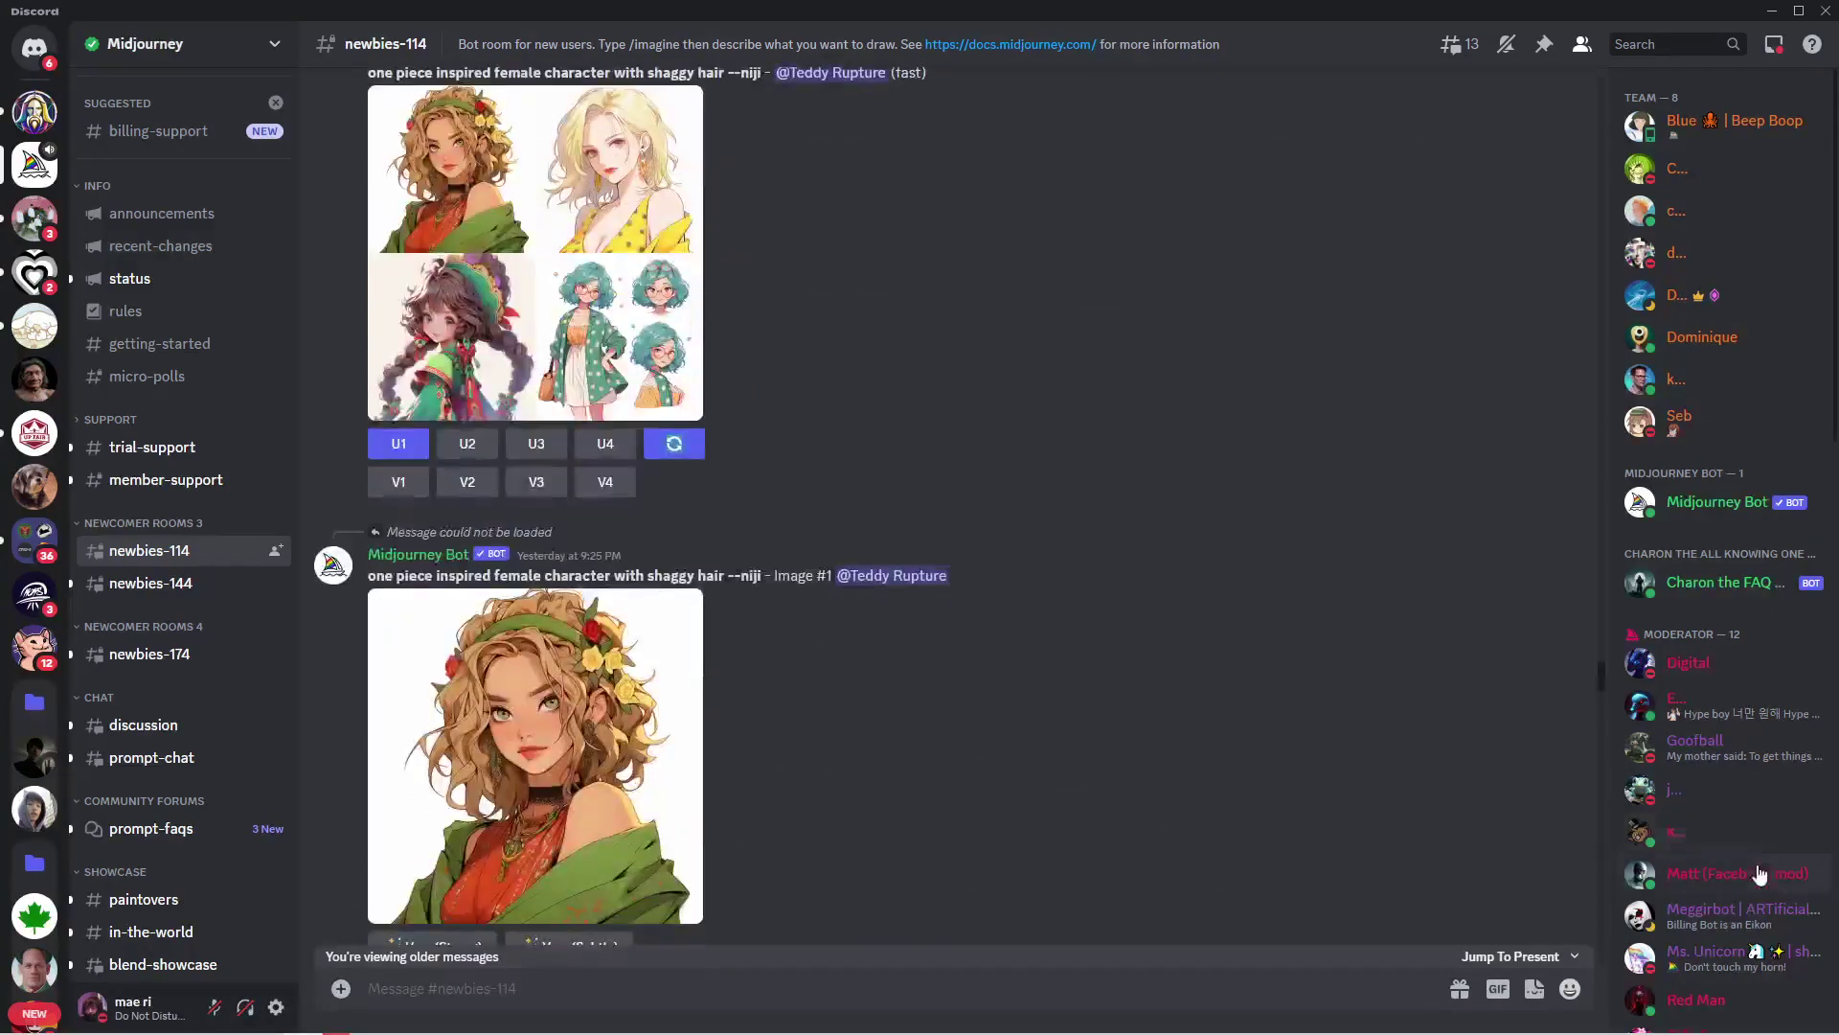
pyautogui.click(1533, 956)
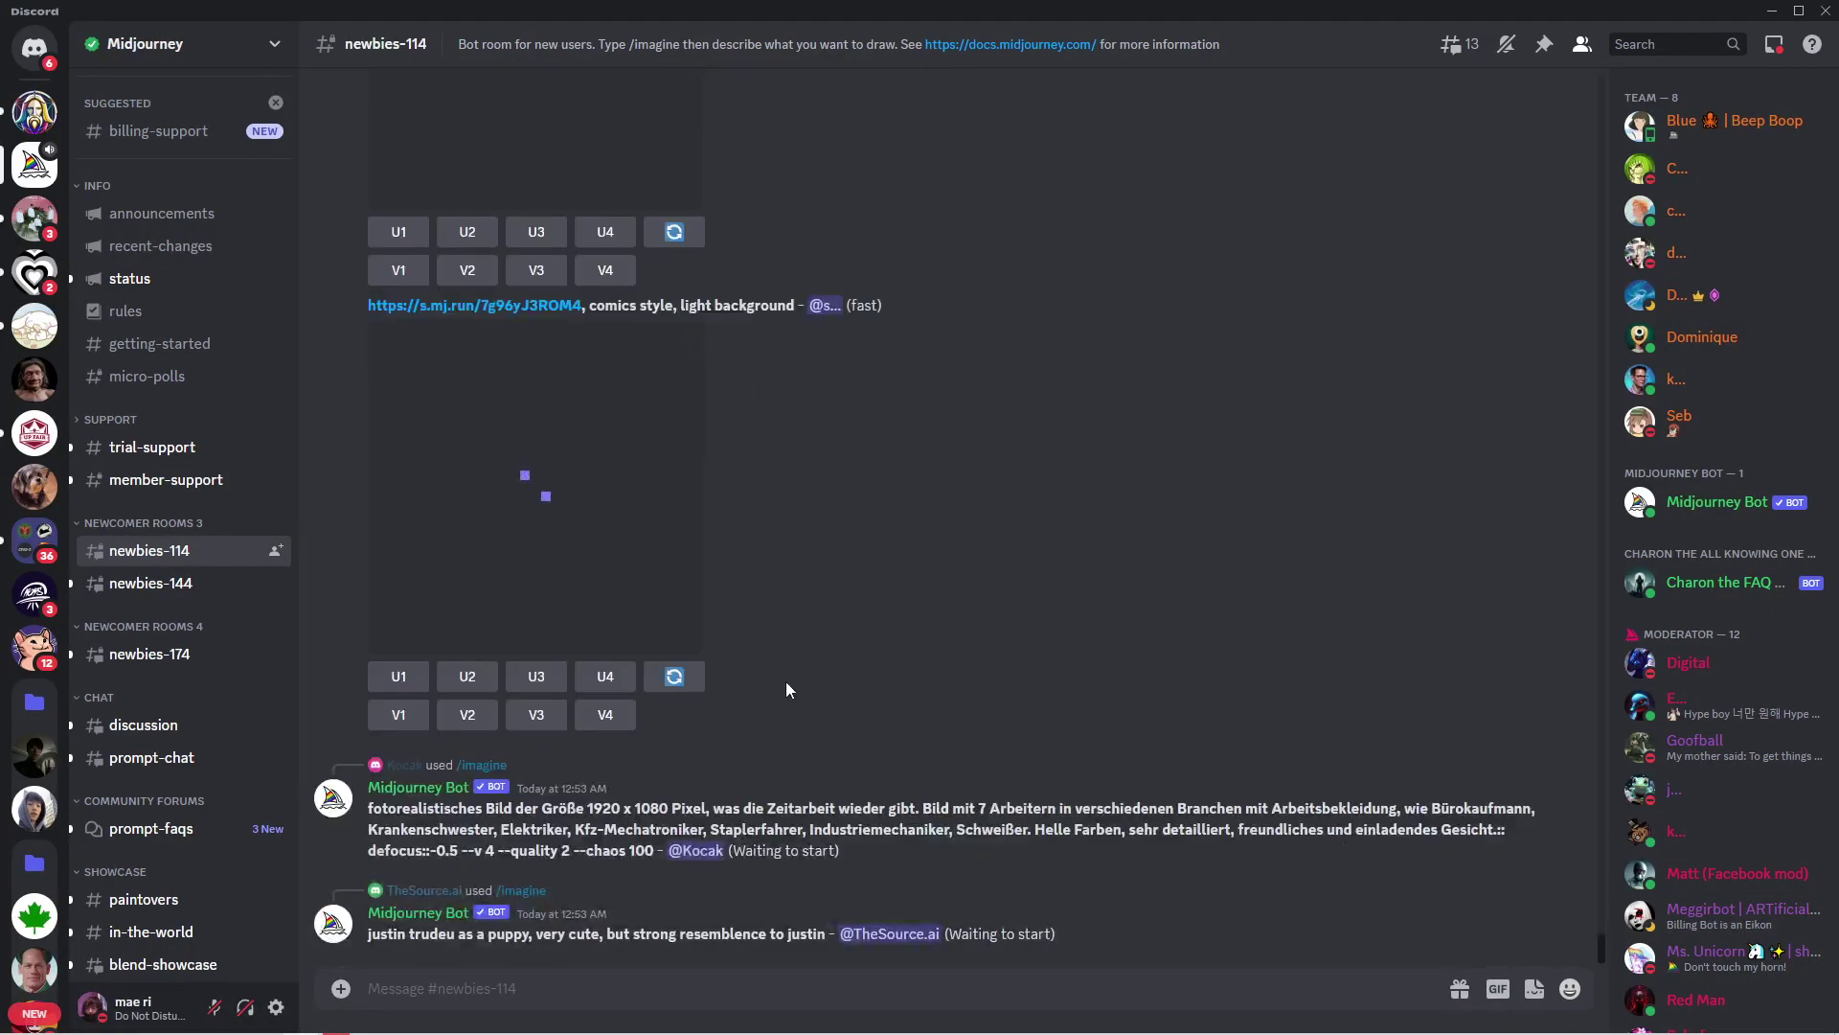
pyautogui.scroll(7, 608, 767)
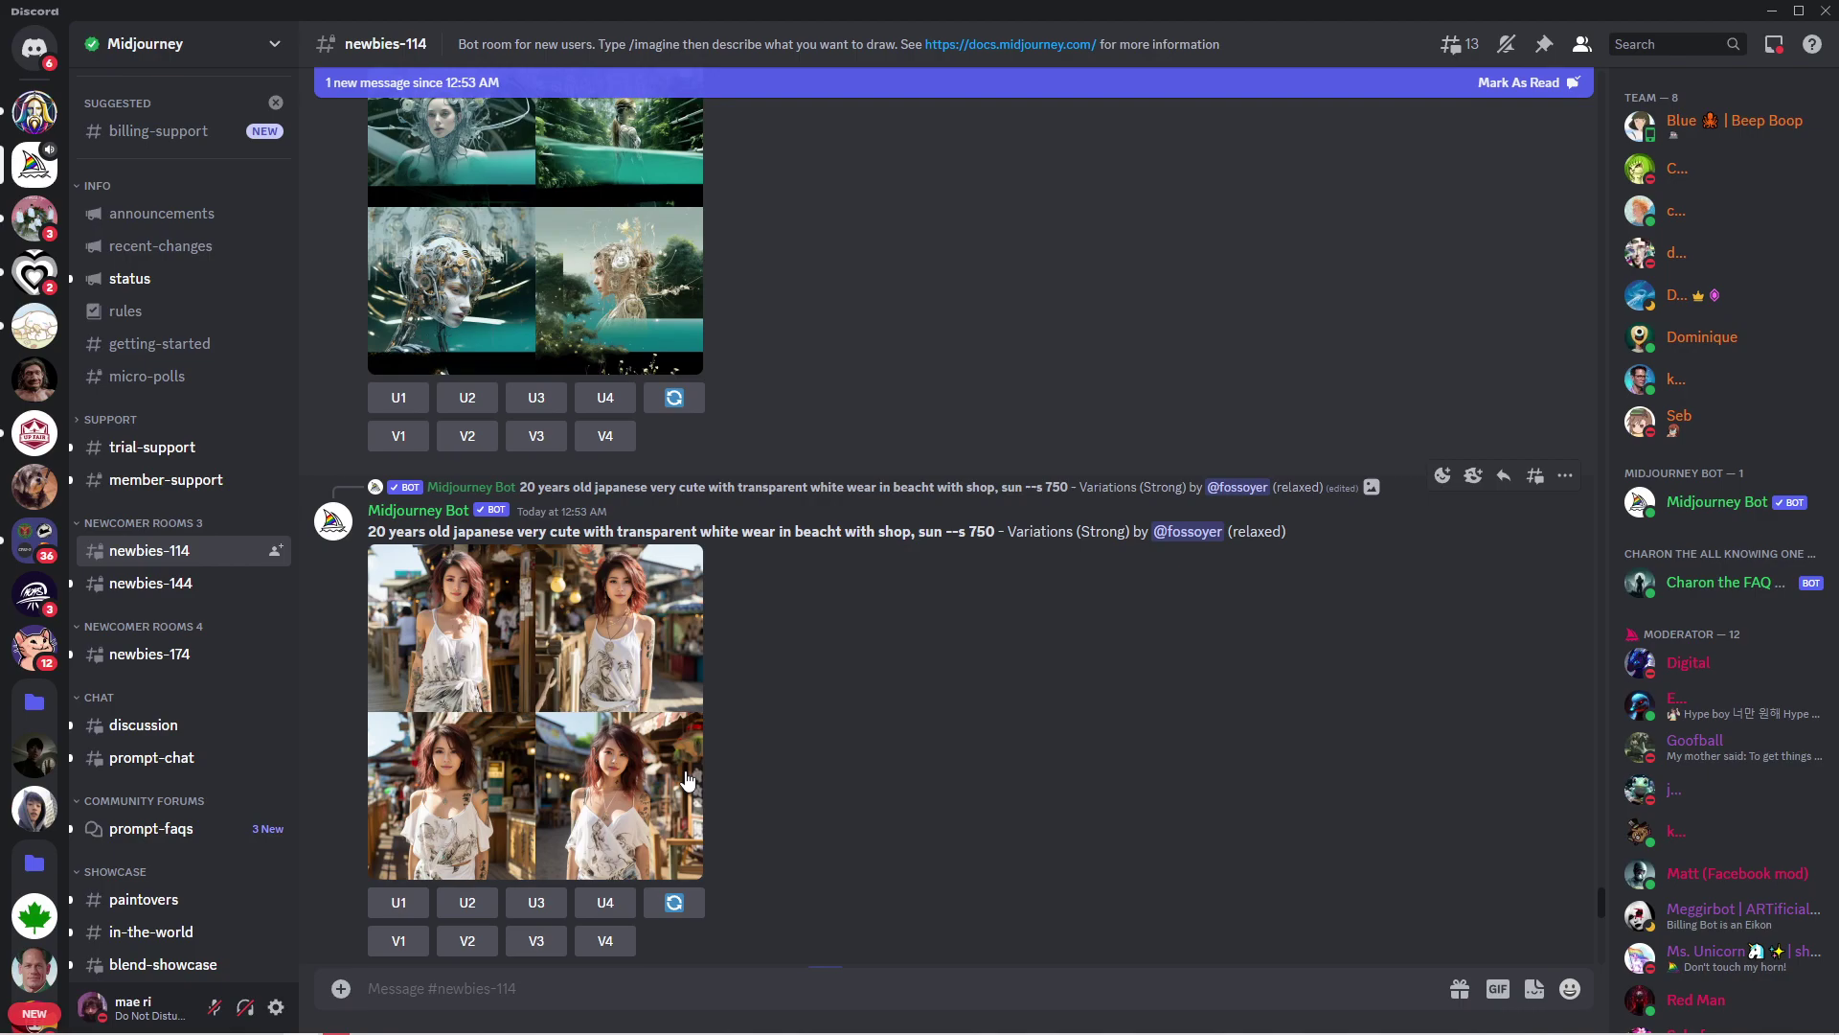
pyautogui.hotkey('alt', 'Tab')
pyautogui.scroll(-3, 1199, 475)
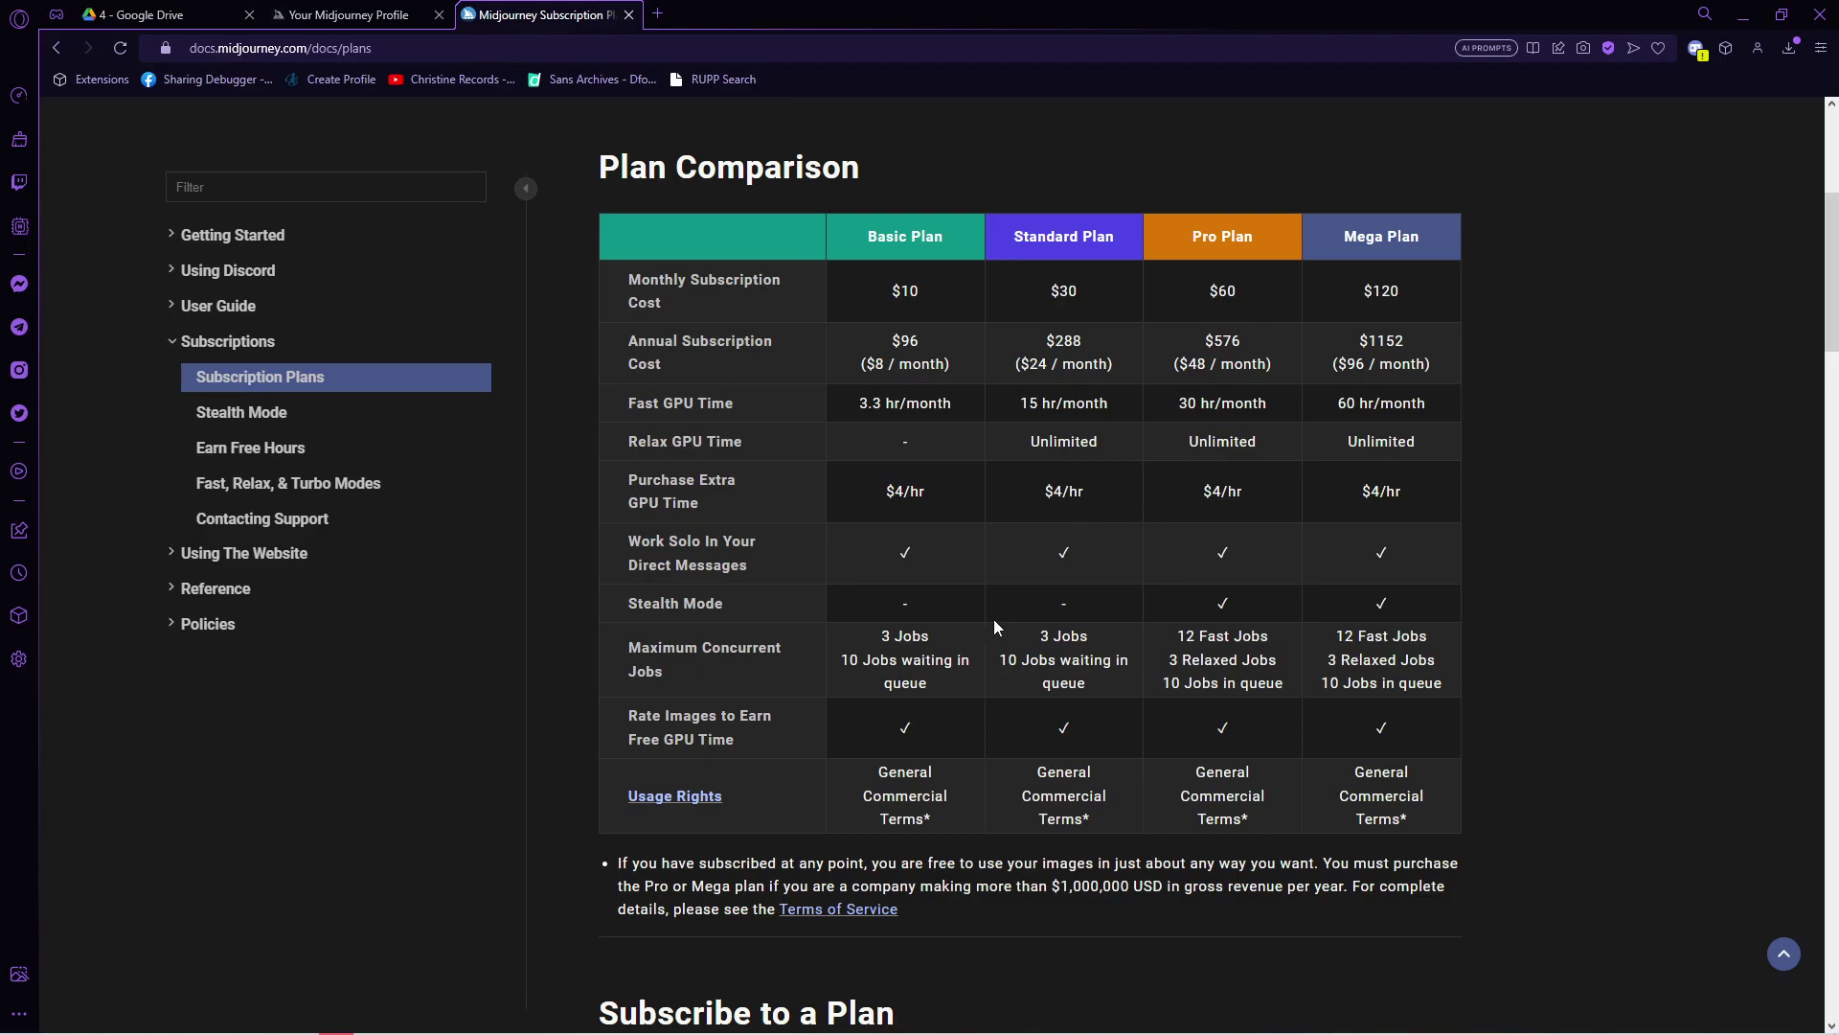
pyautogui.scroll(-7, 1030, 574)
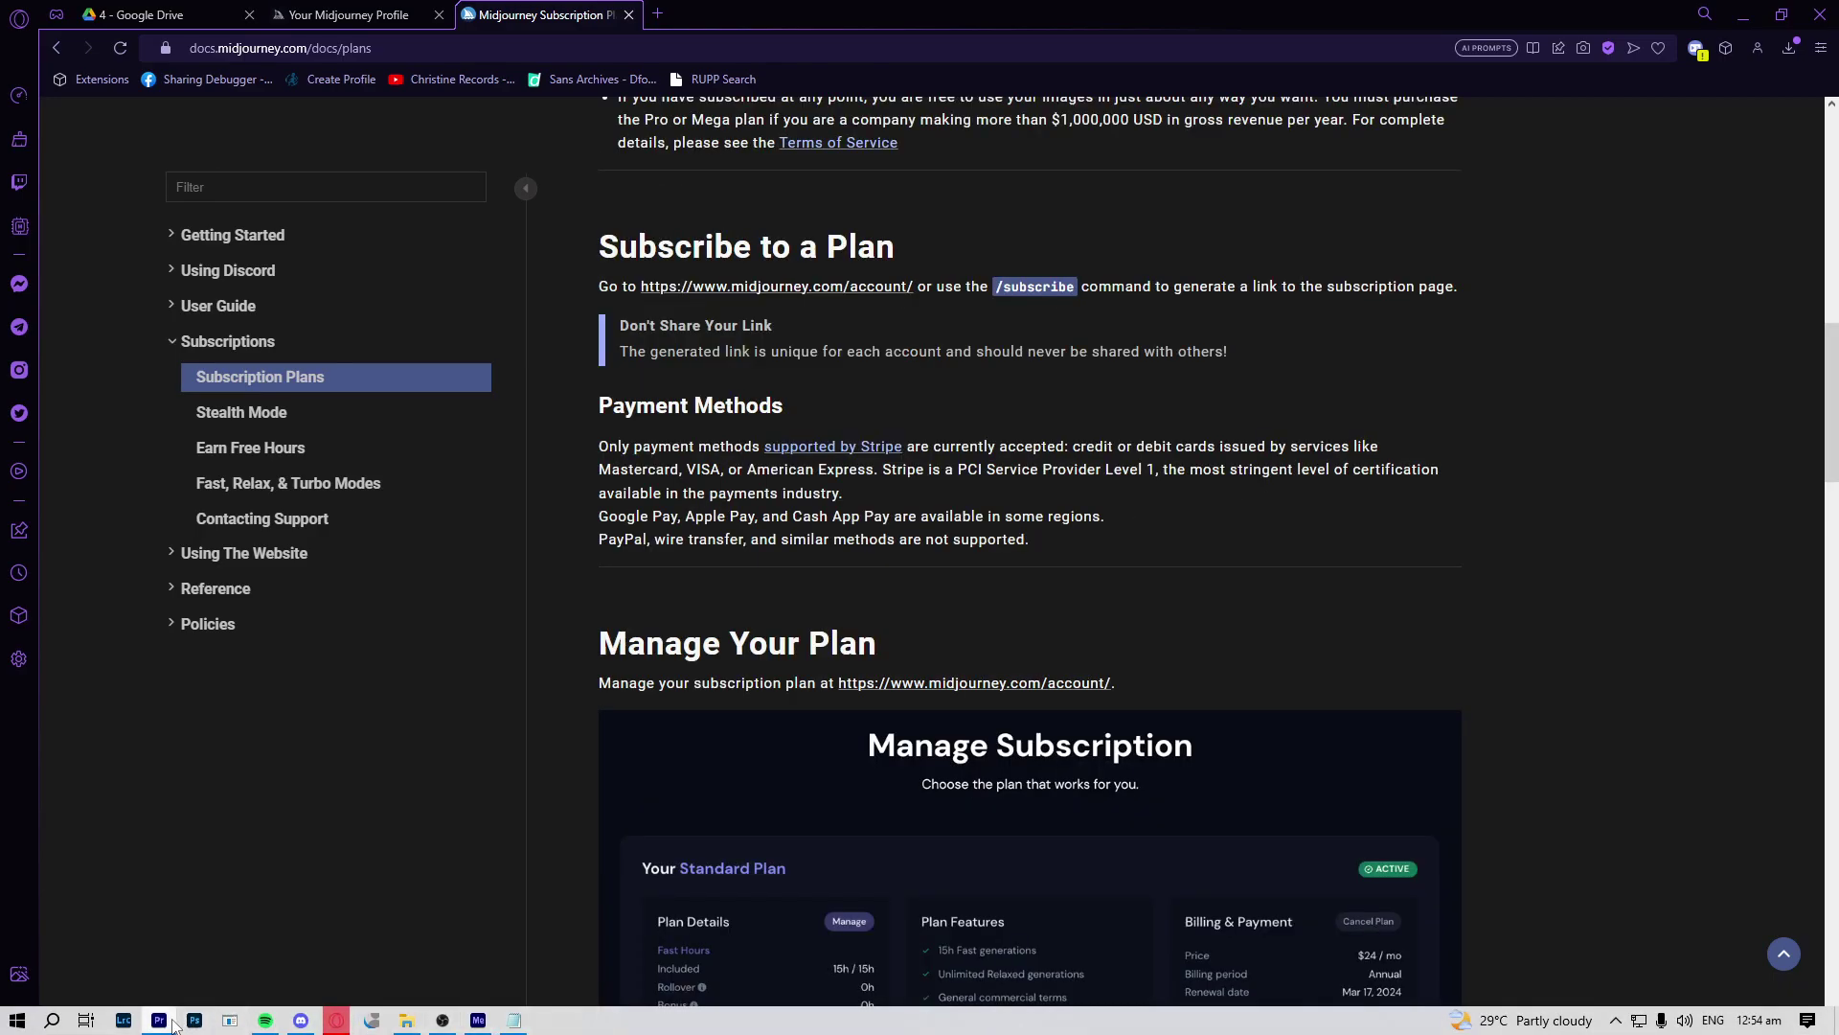
pyautogui.click(303, 1021)
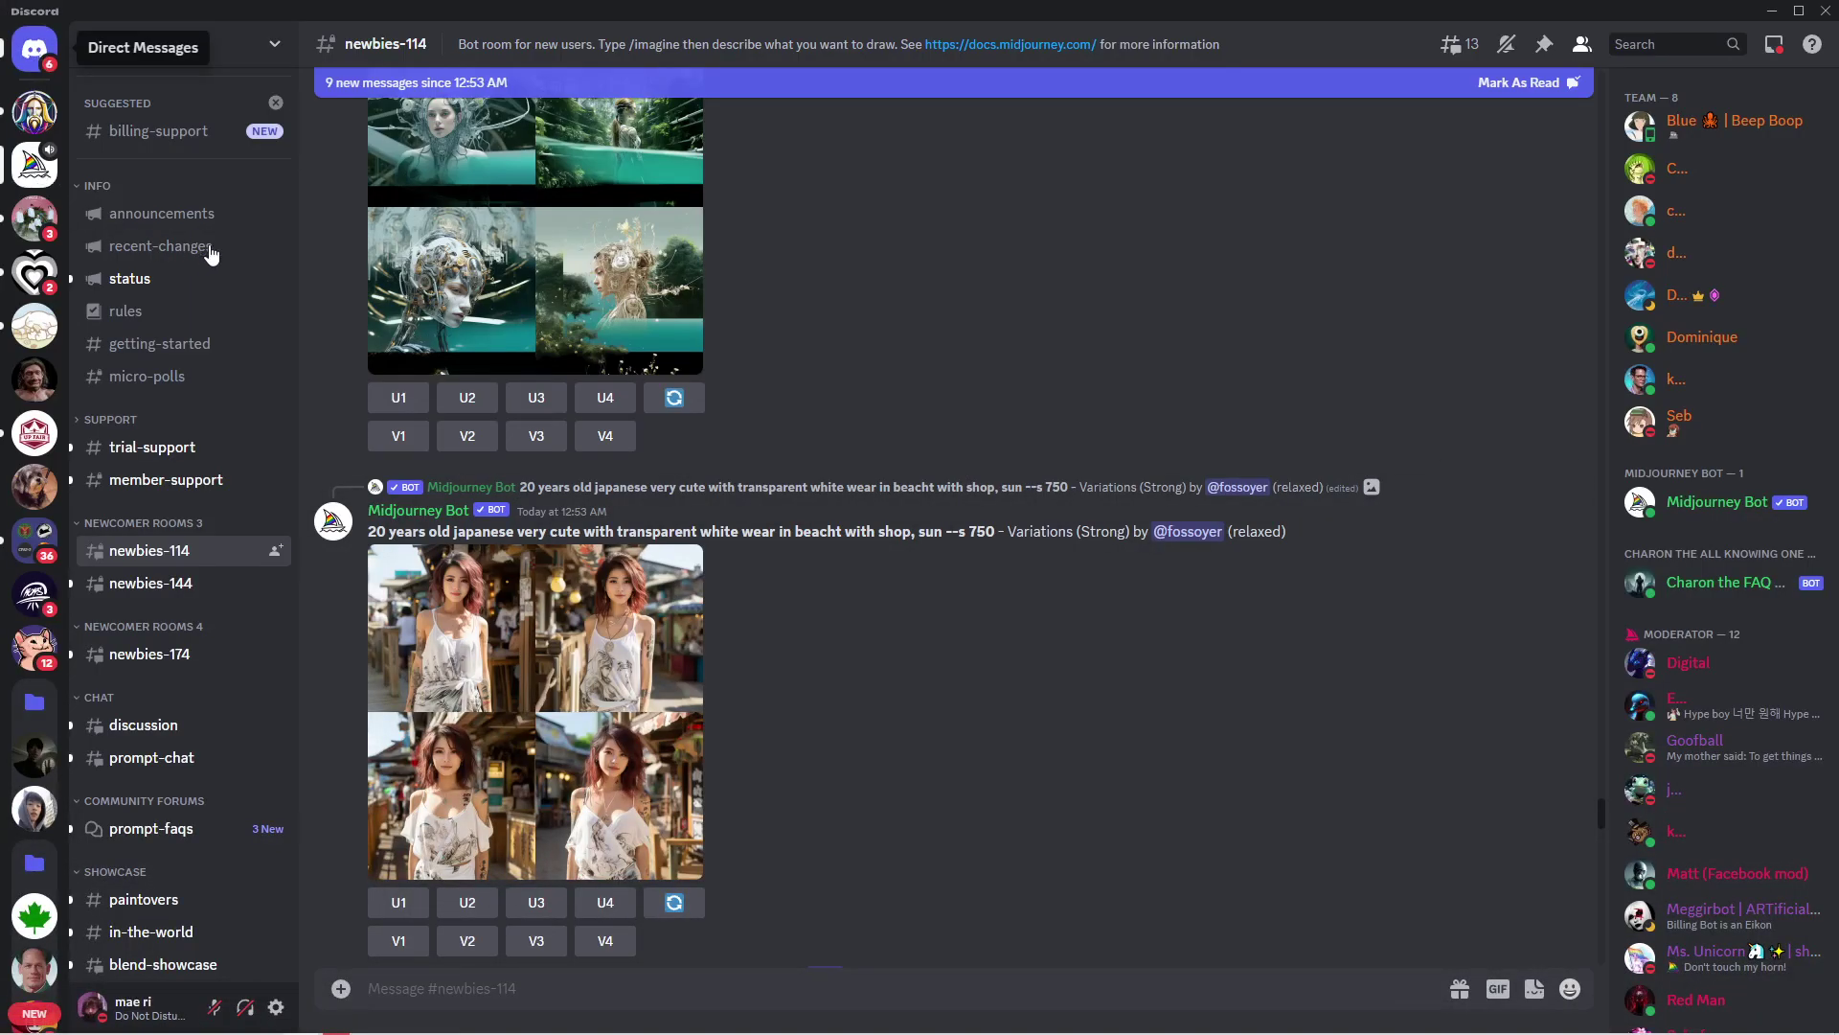
# Send /imagine 'hyper realistic, house sitting at the edge of mountain, winter' with --s 250 to Midjourney Bot
pyautogui.click(34, 48)
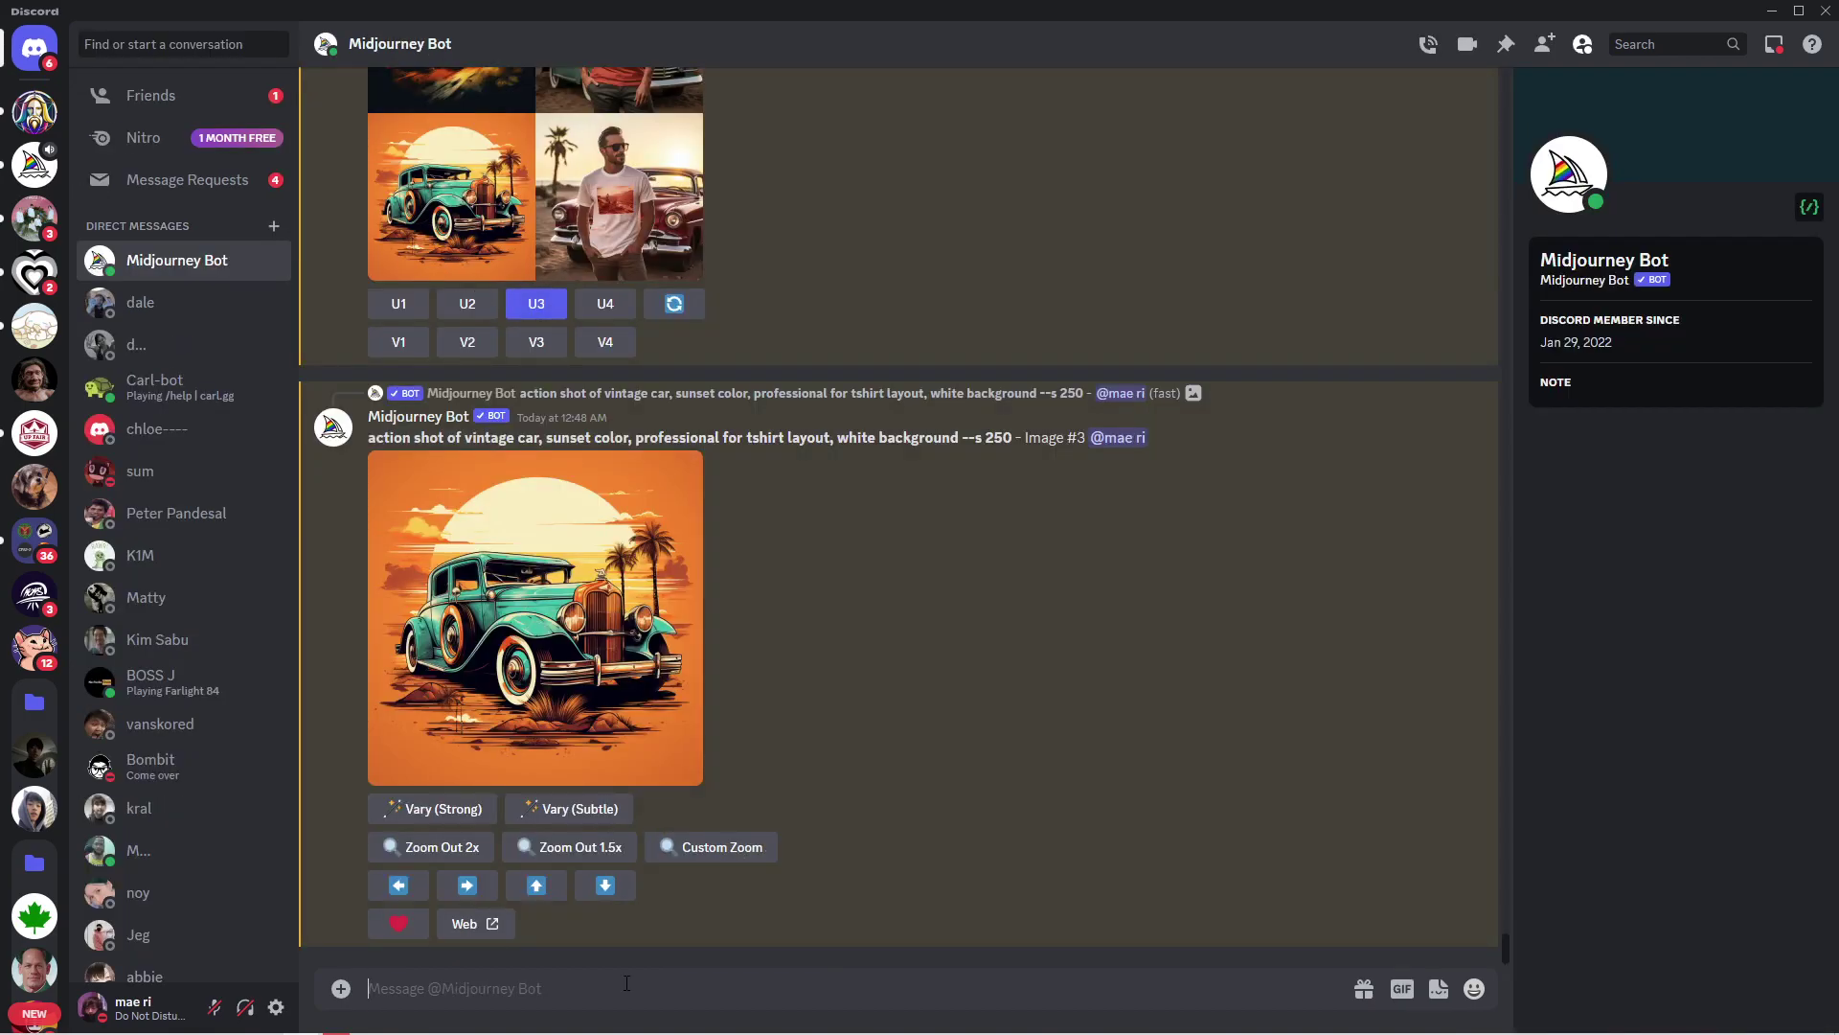
pyautogui.write('/imagin')
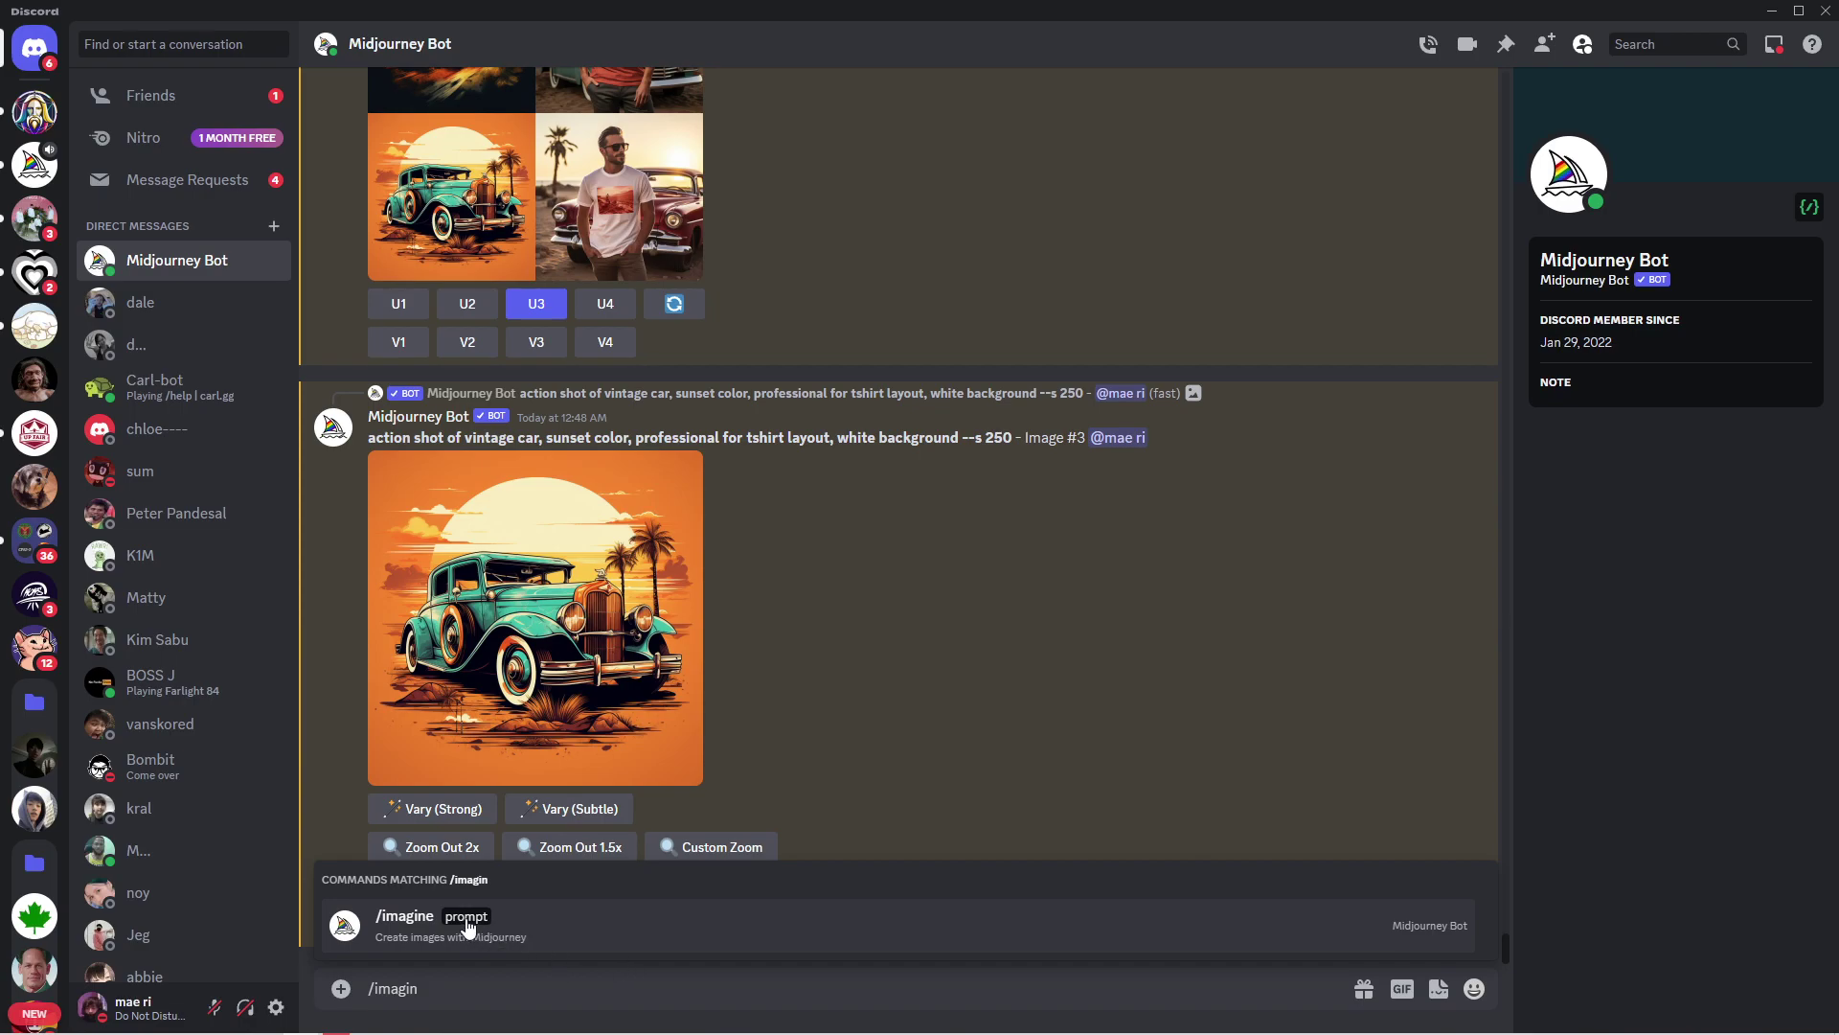
pyautogui.click(467, 925)
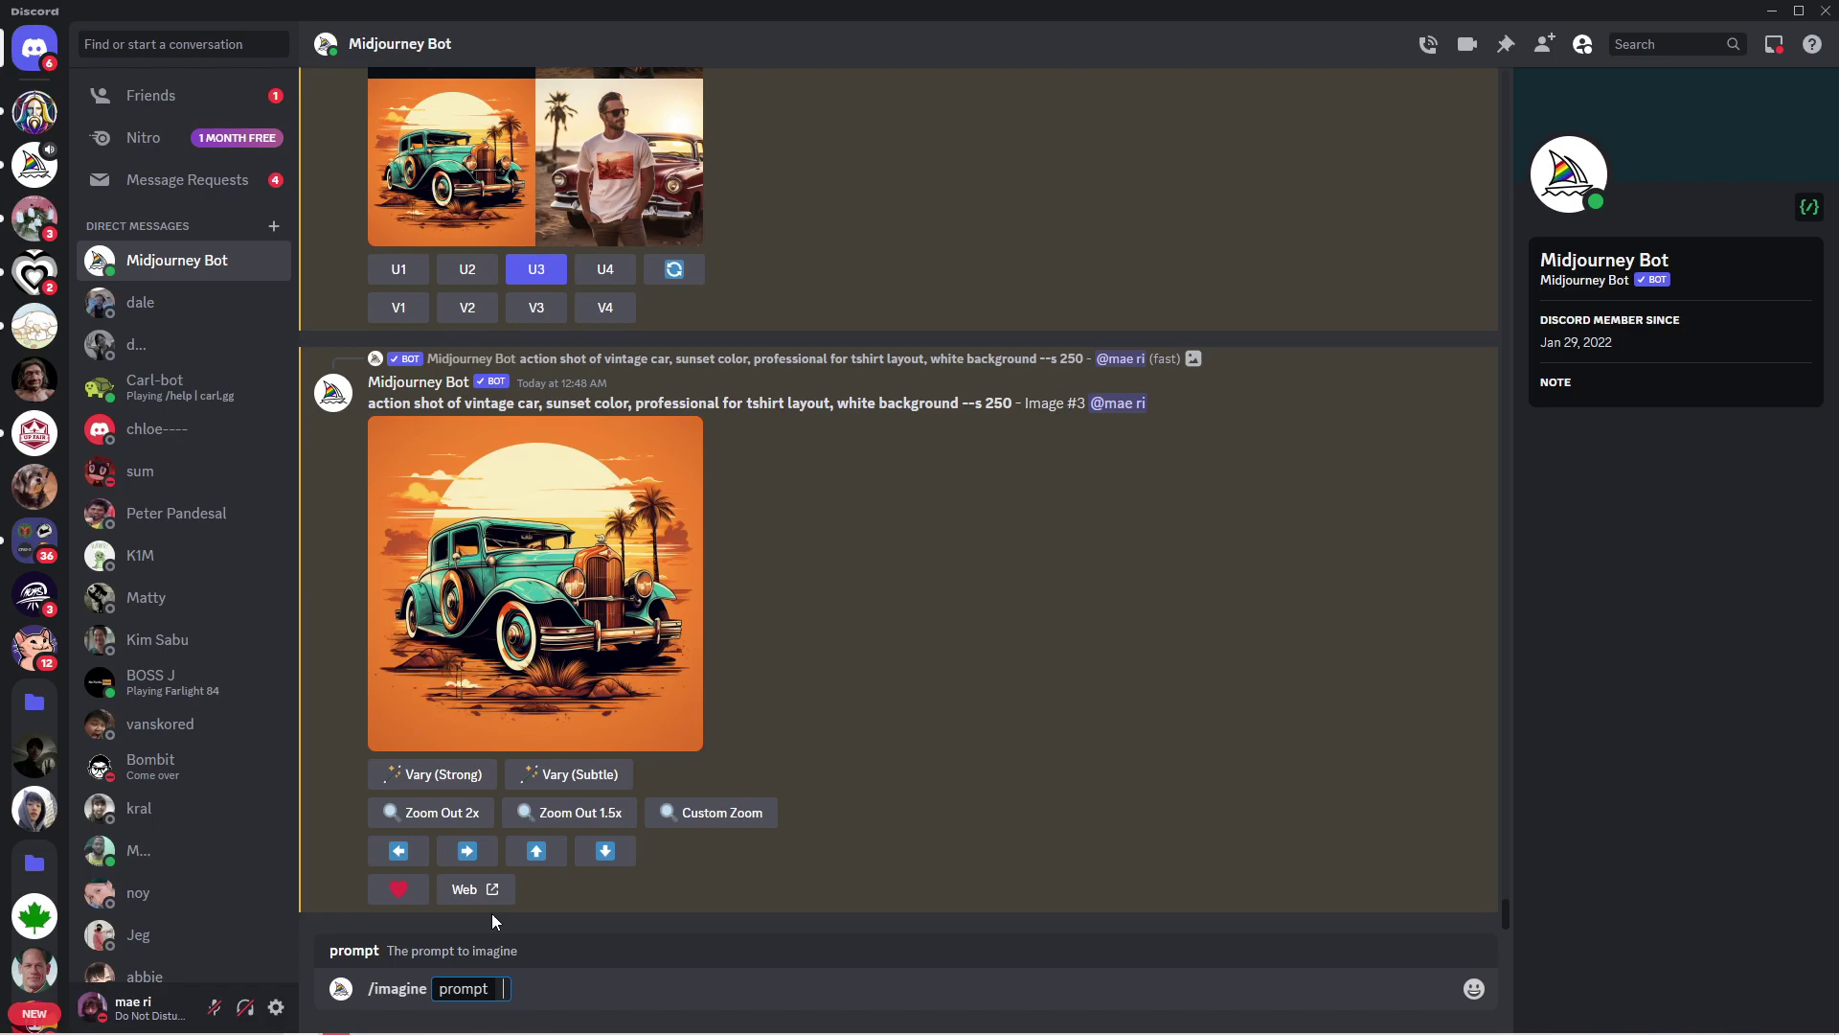
pyautogui.write('hyper realist')
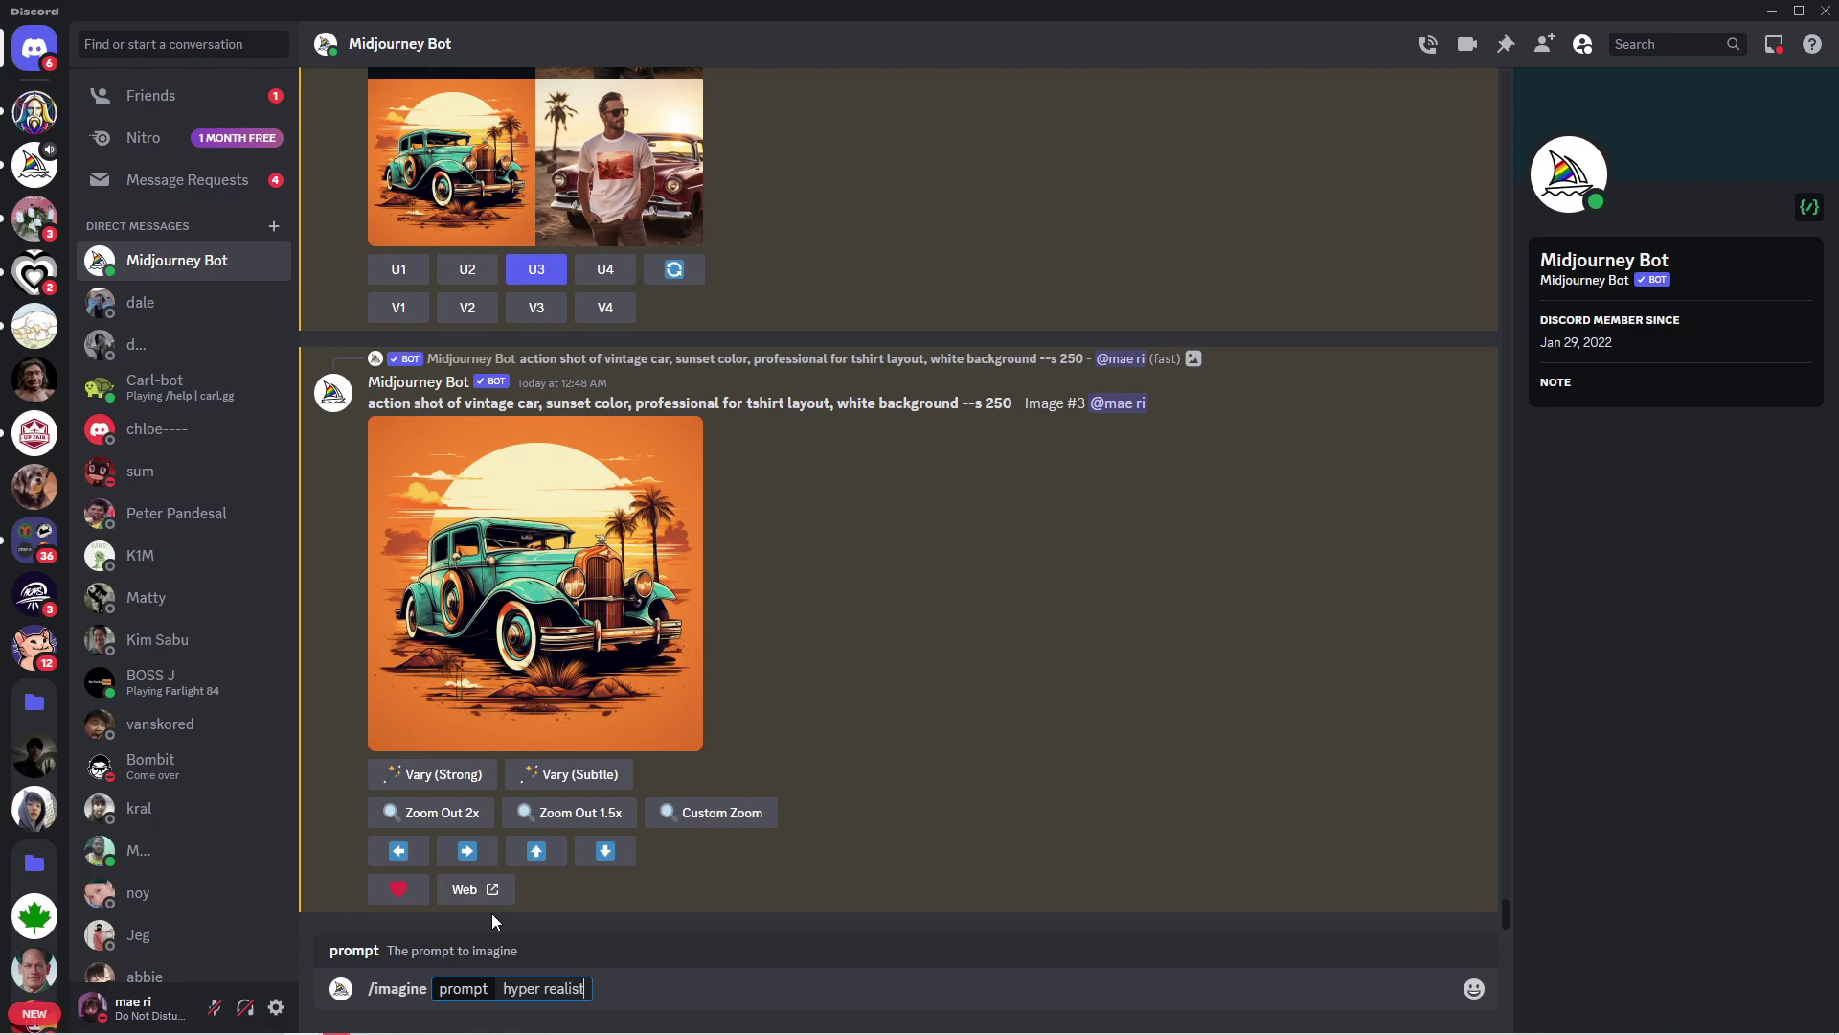
pyautogui.write('ic, house si')
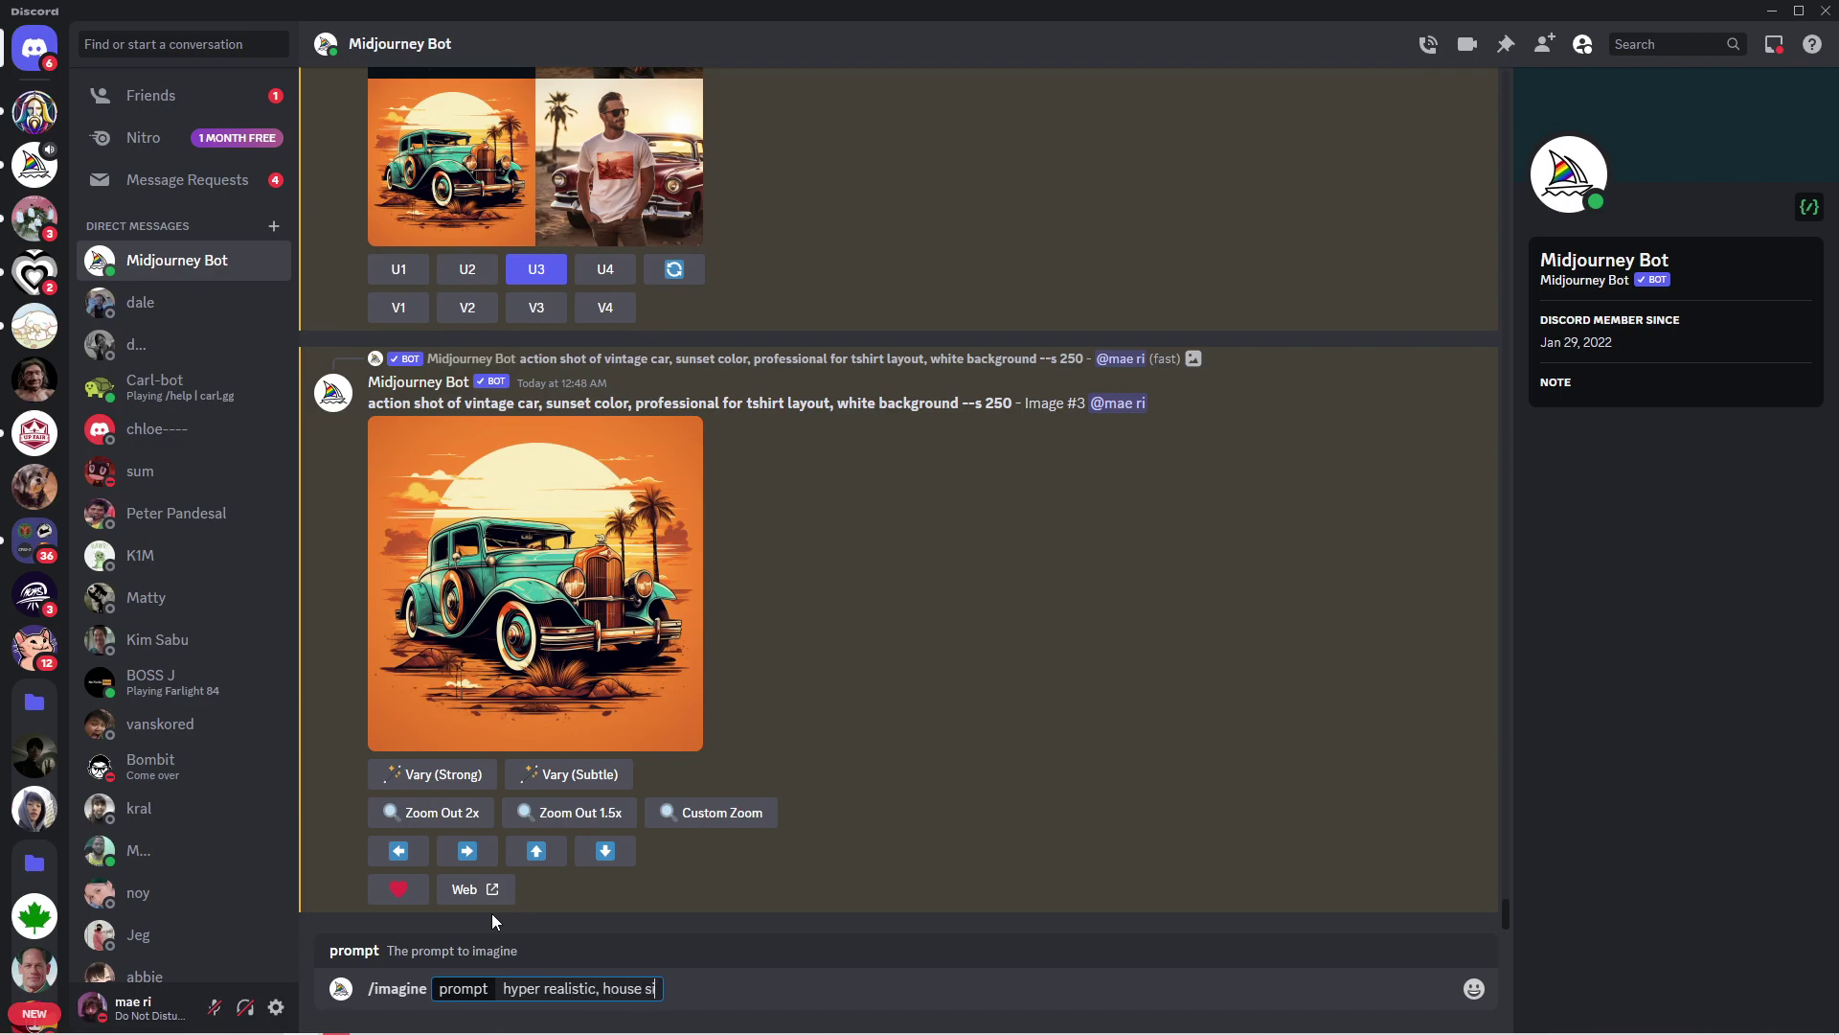
pyautogui.write('tting at the ed')
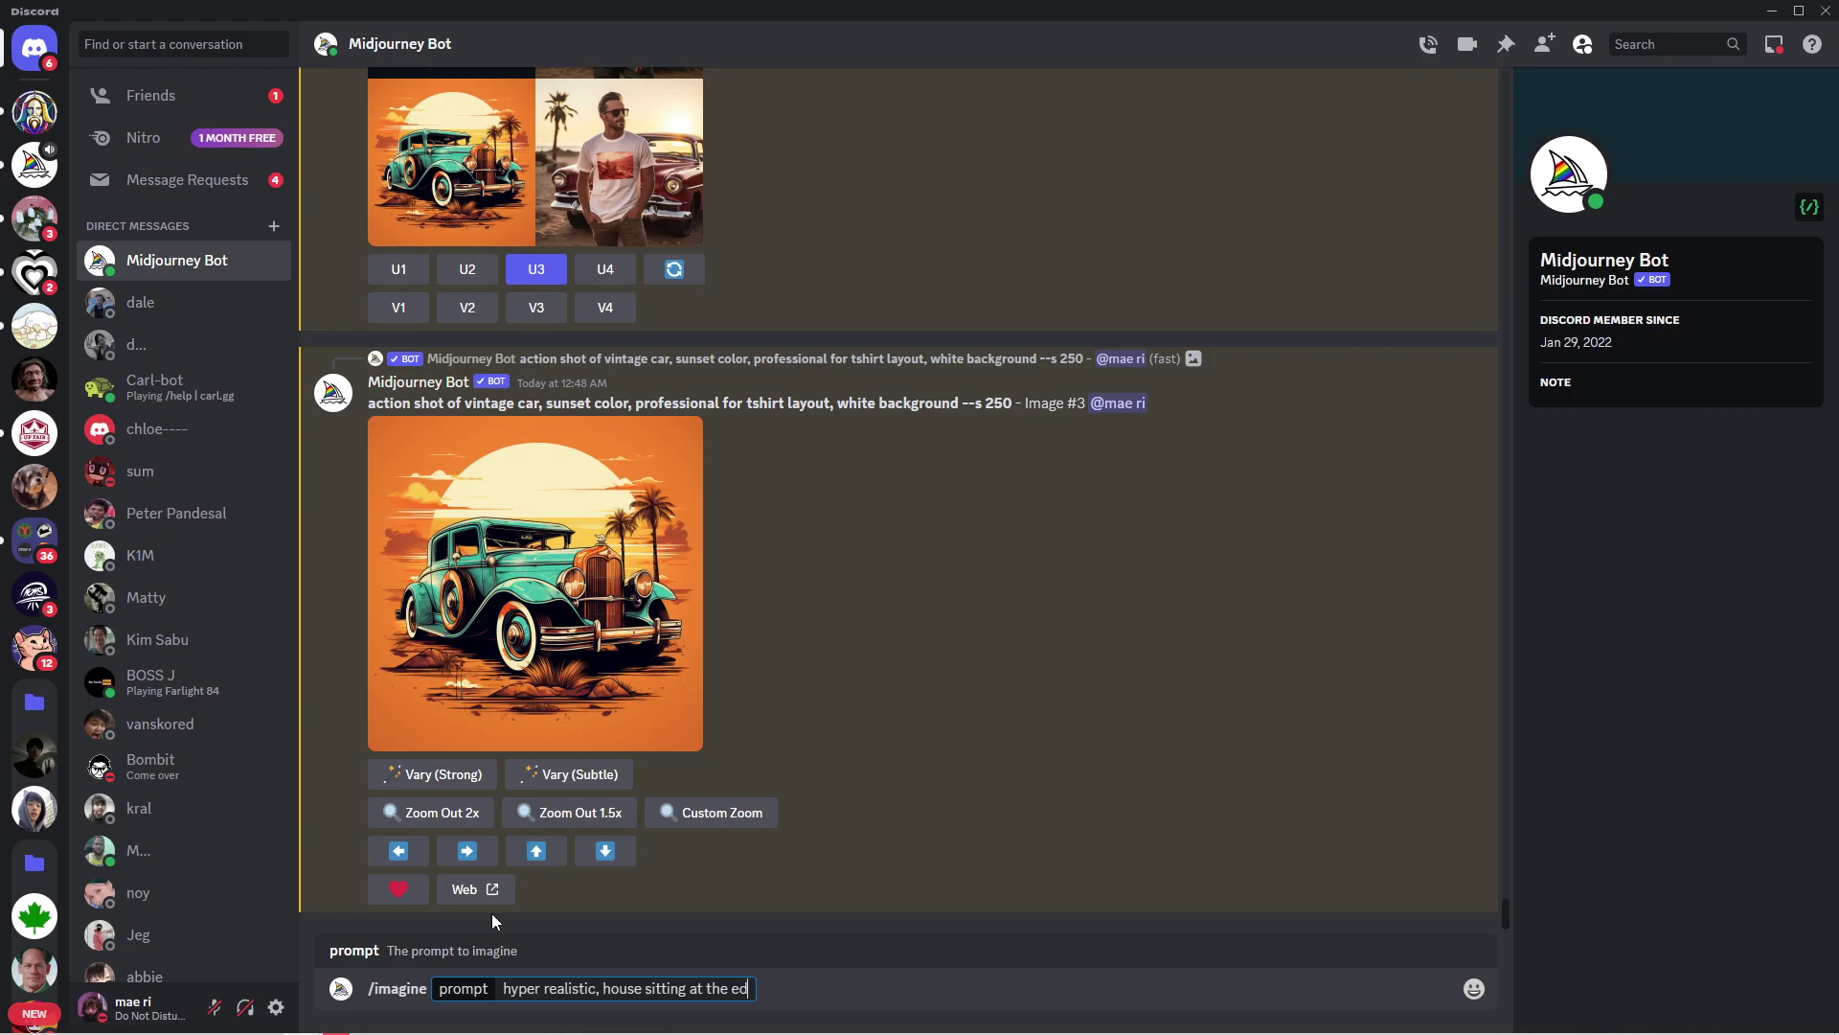
pyautogui.write('ge of mountai')
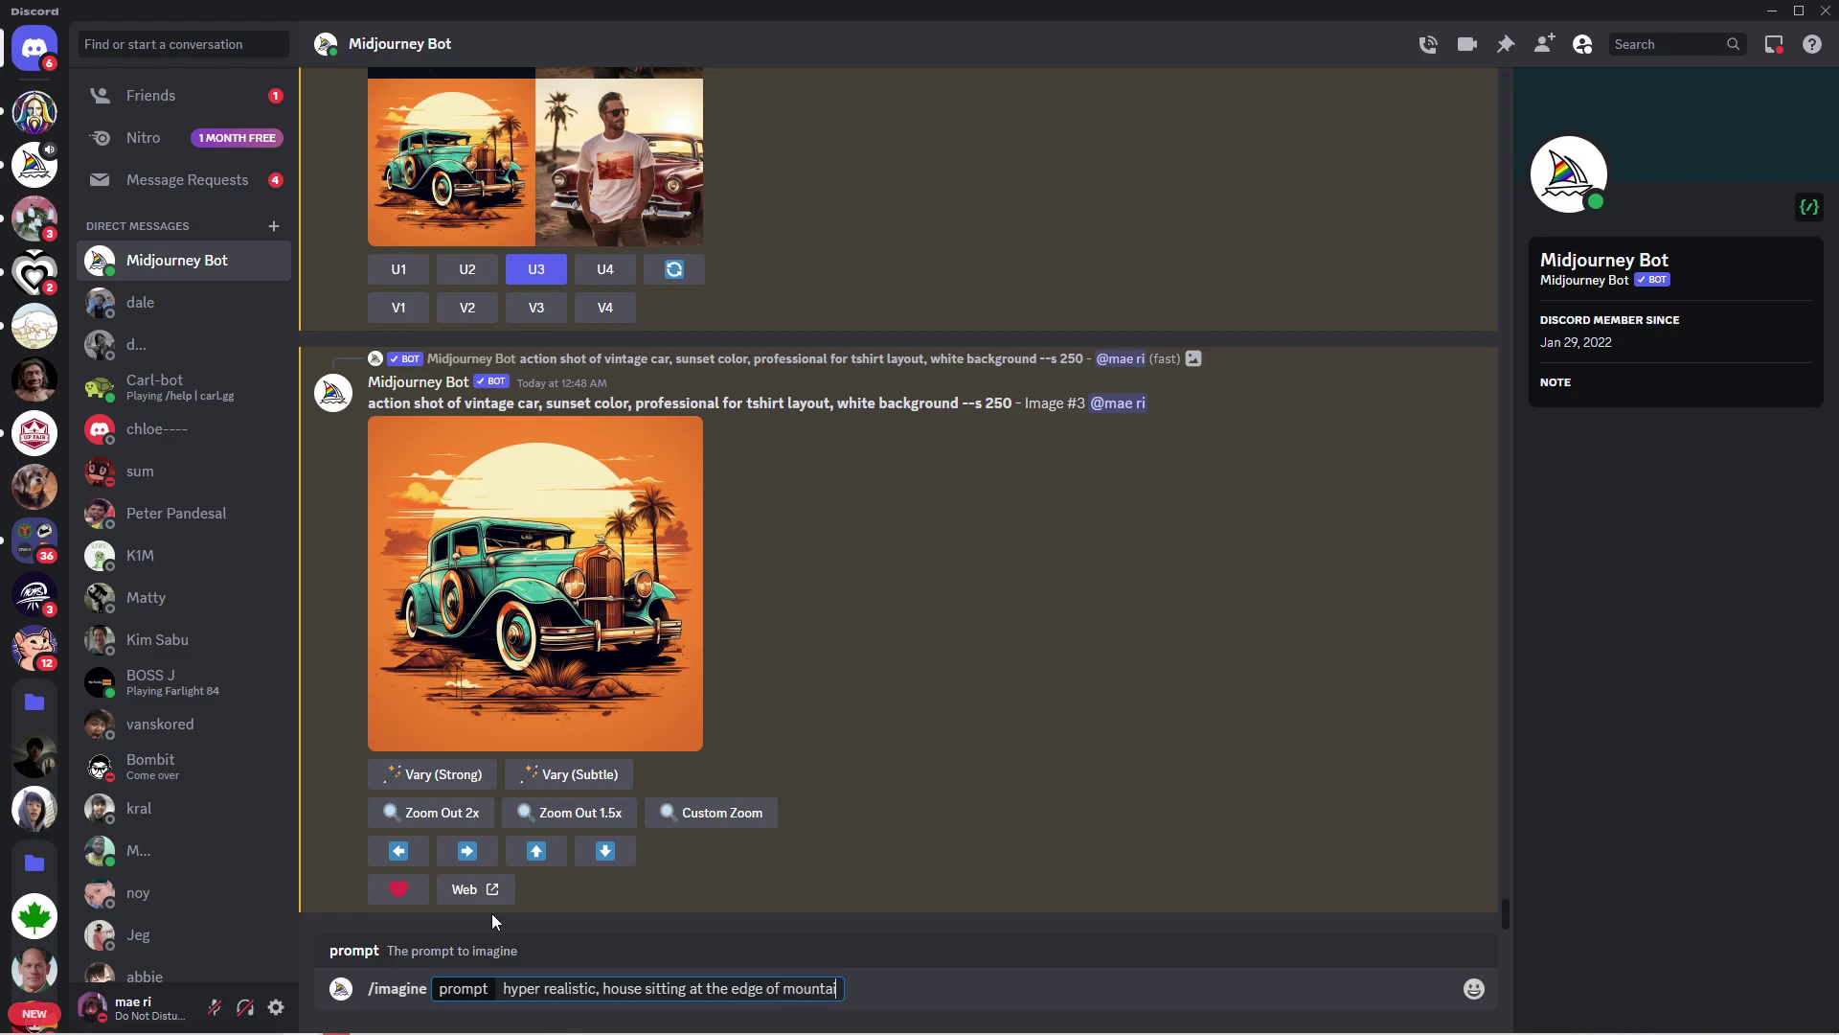
pyautogui.write('n, winter')
pyautogui.press('Return')
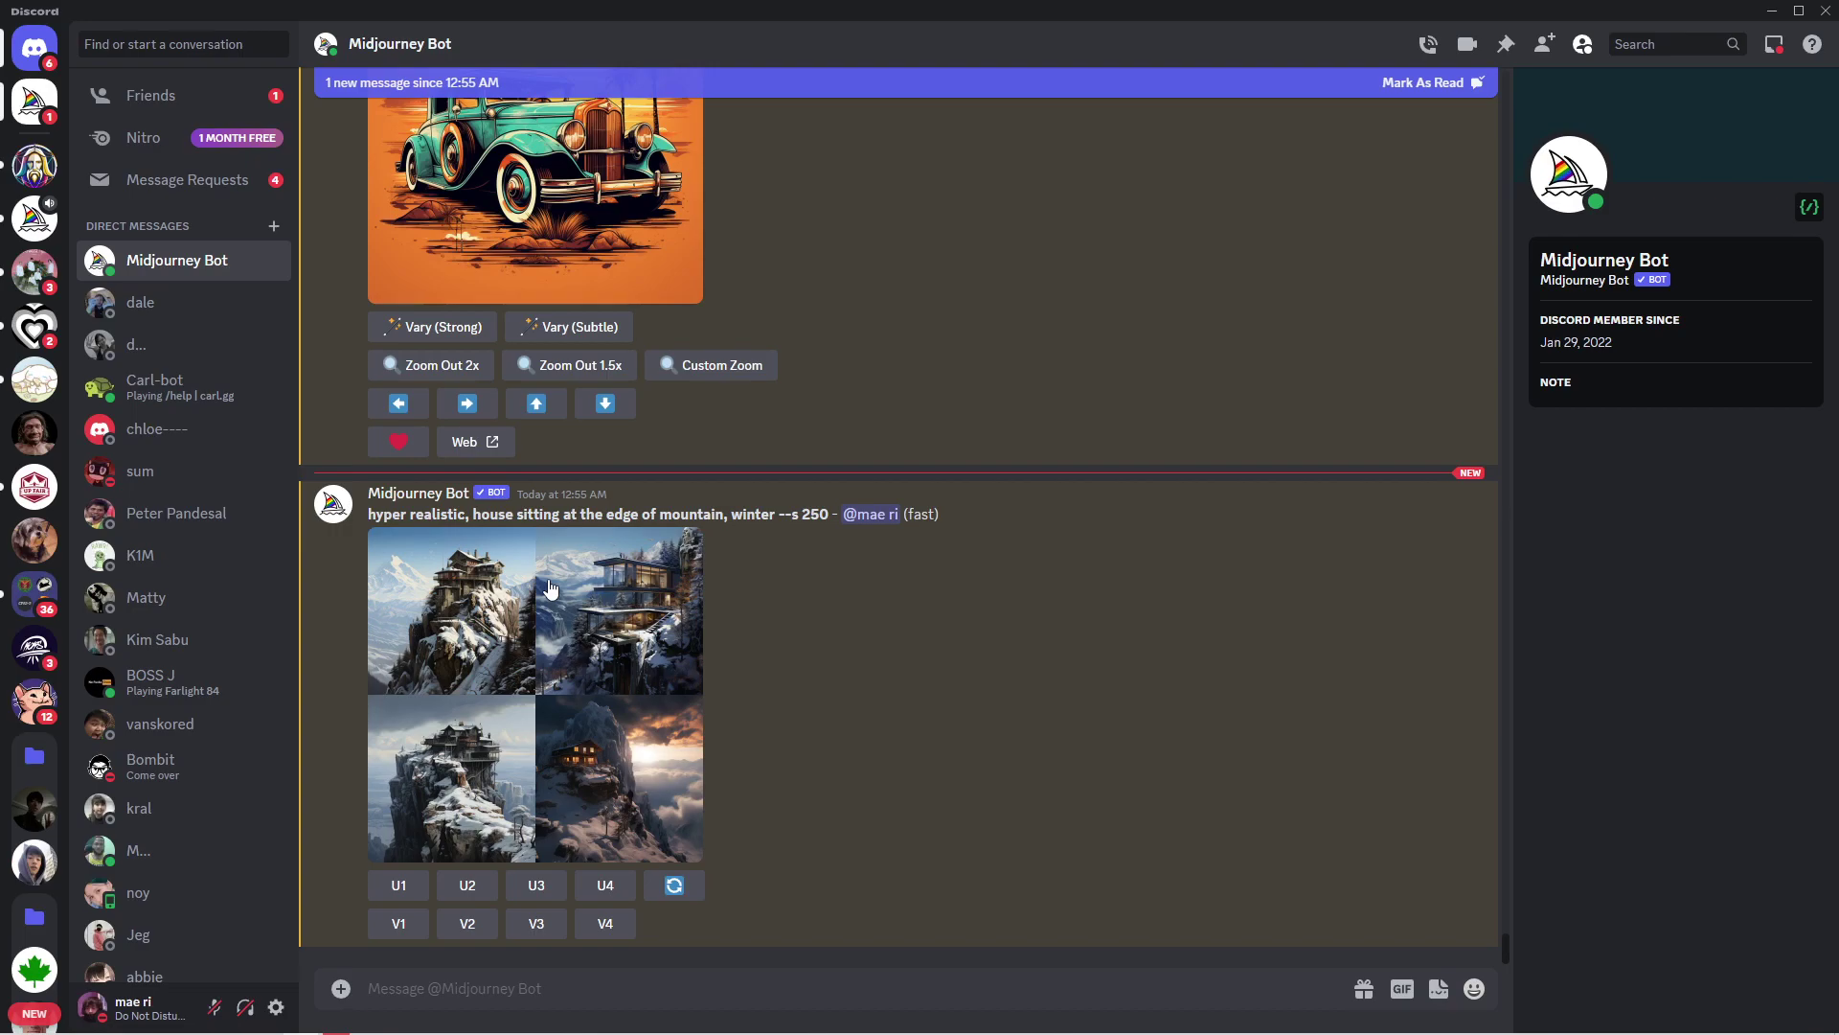
# Enlarge the four-image snowy mountain-house grid in Discord's full-size preview
pyautogui.click(548, 589)
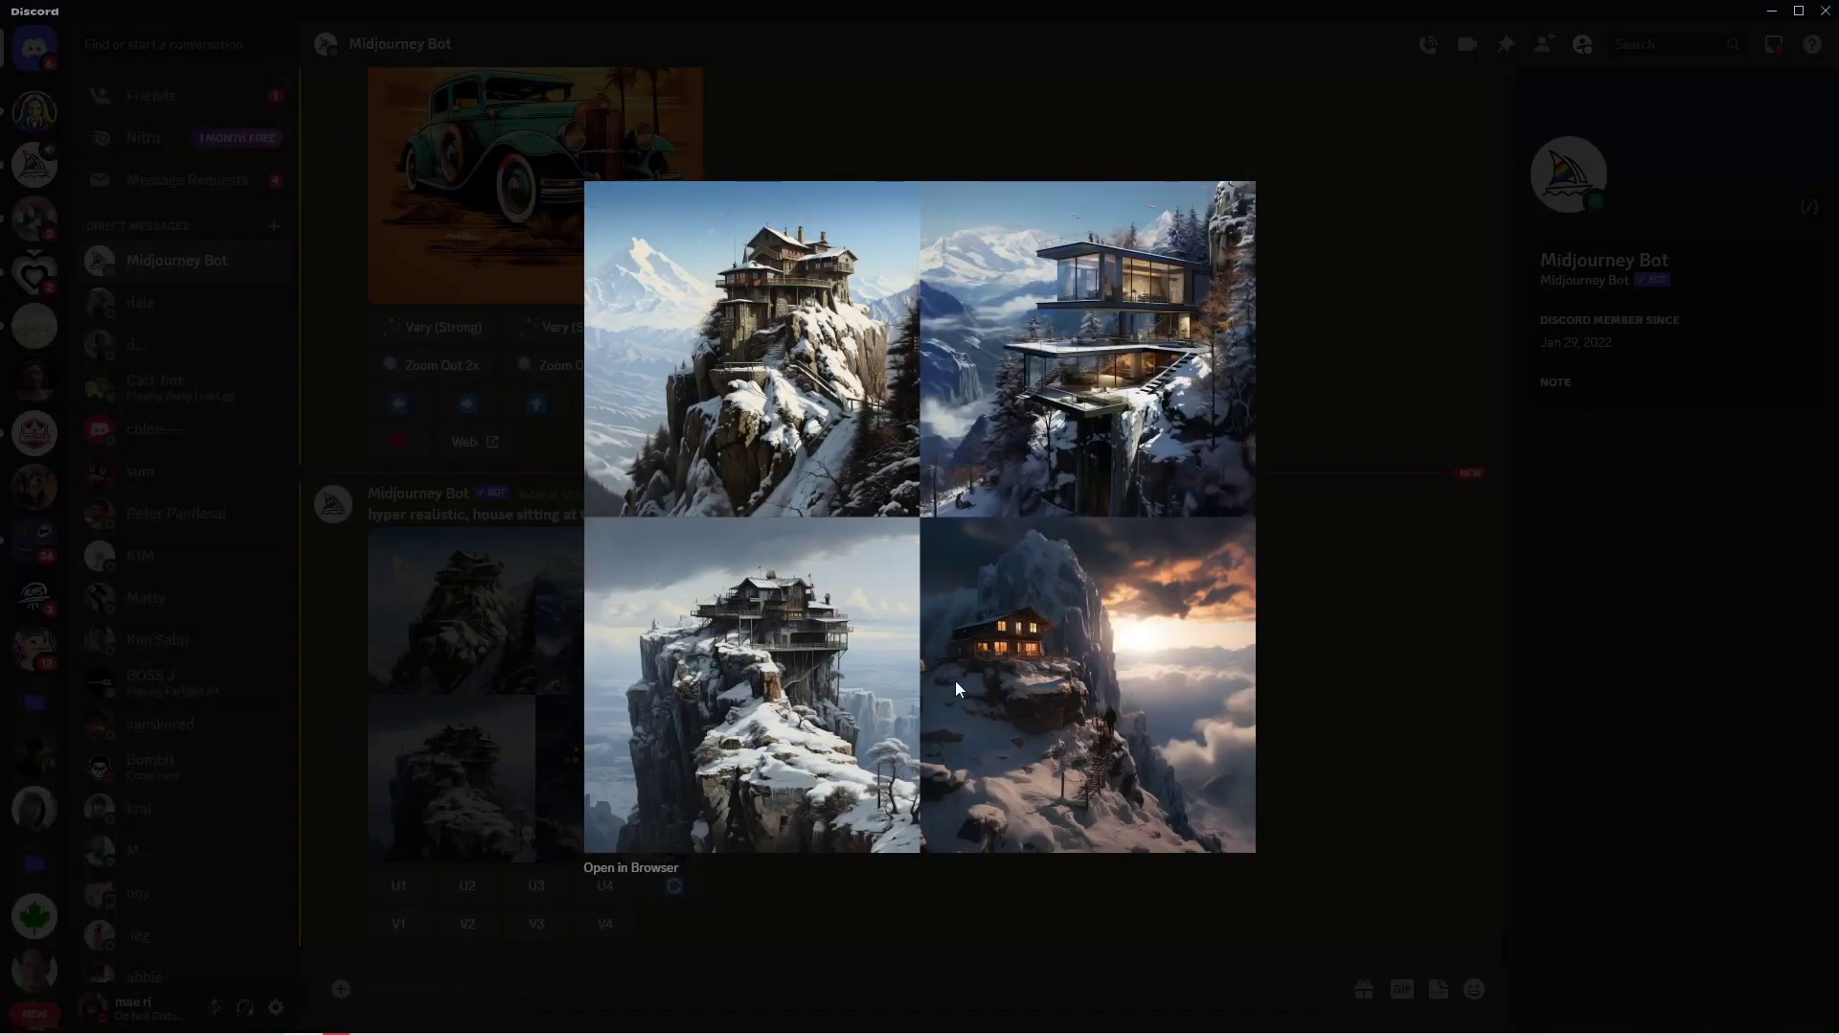
# Upscale image #1 with U1 and submit a reroll of the same winter-house prompt
pyautogui.click(540, 807)
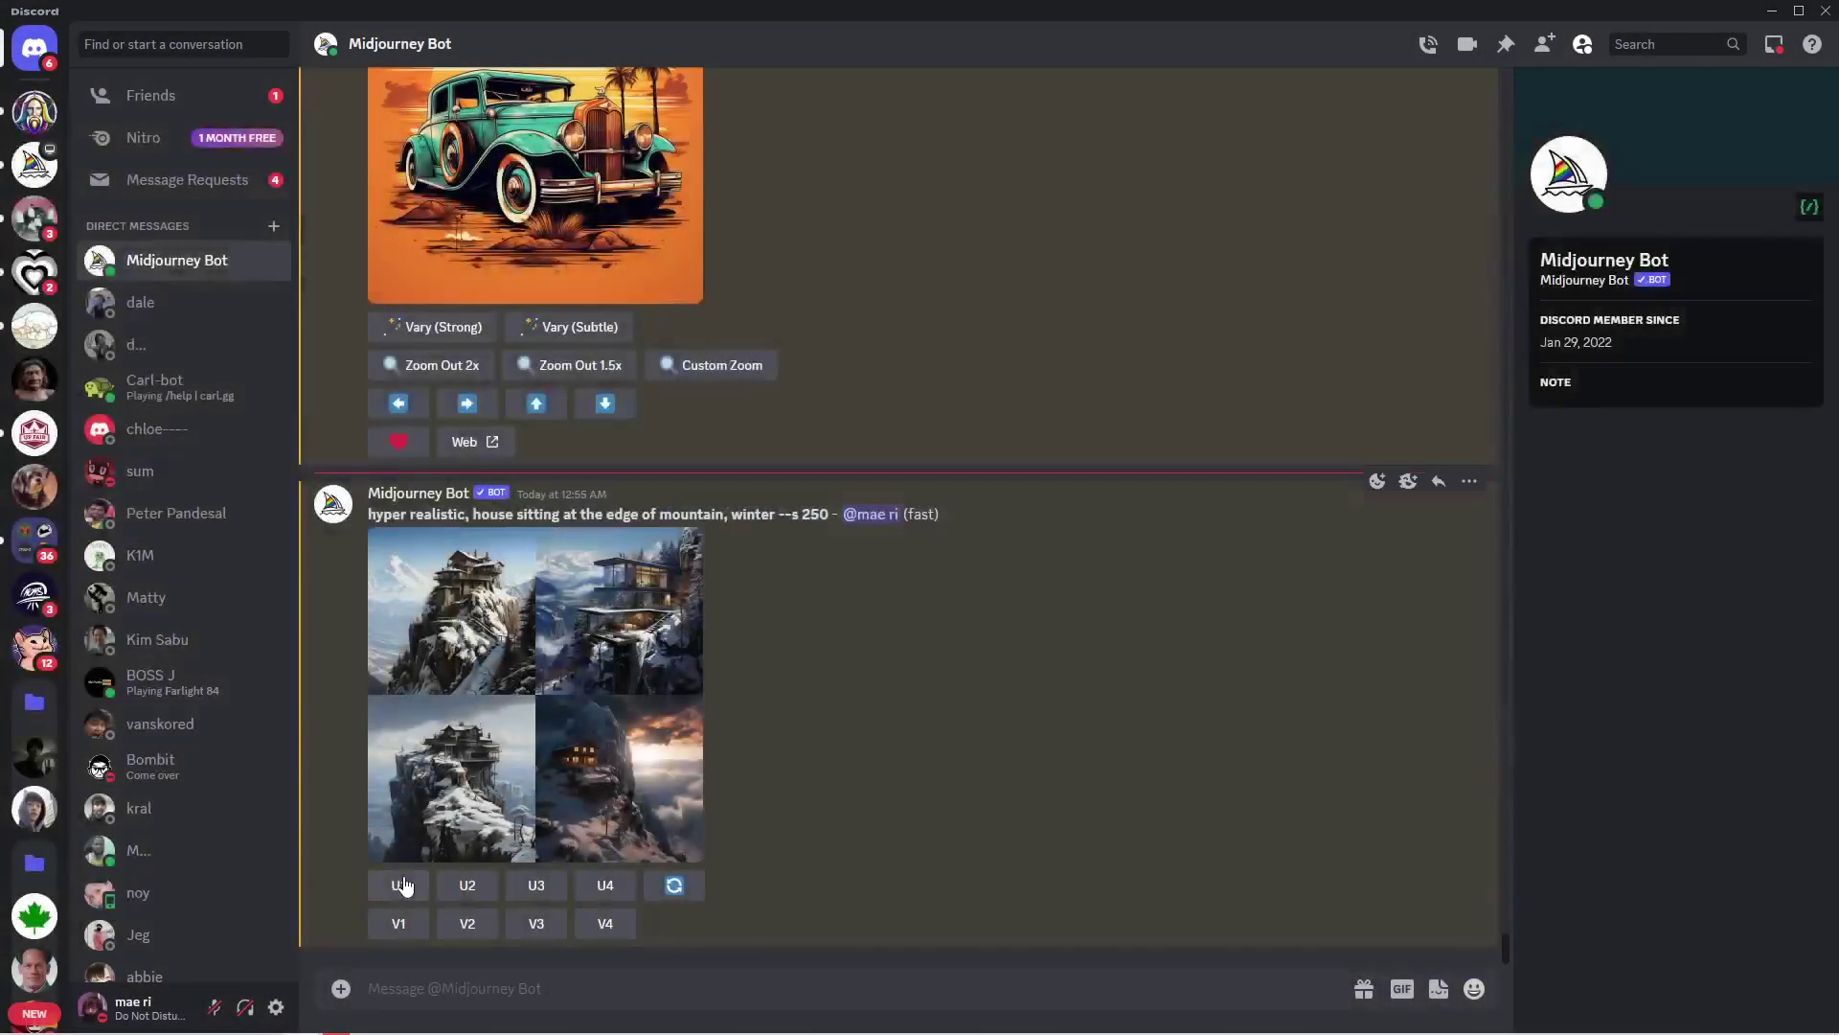
pyautogui.click(398, 880)
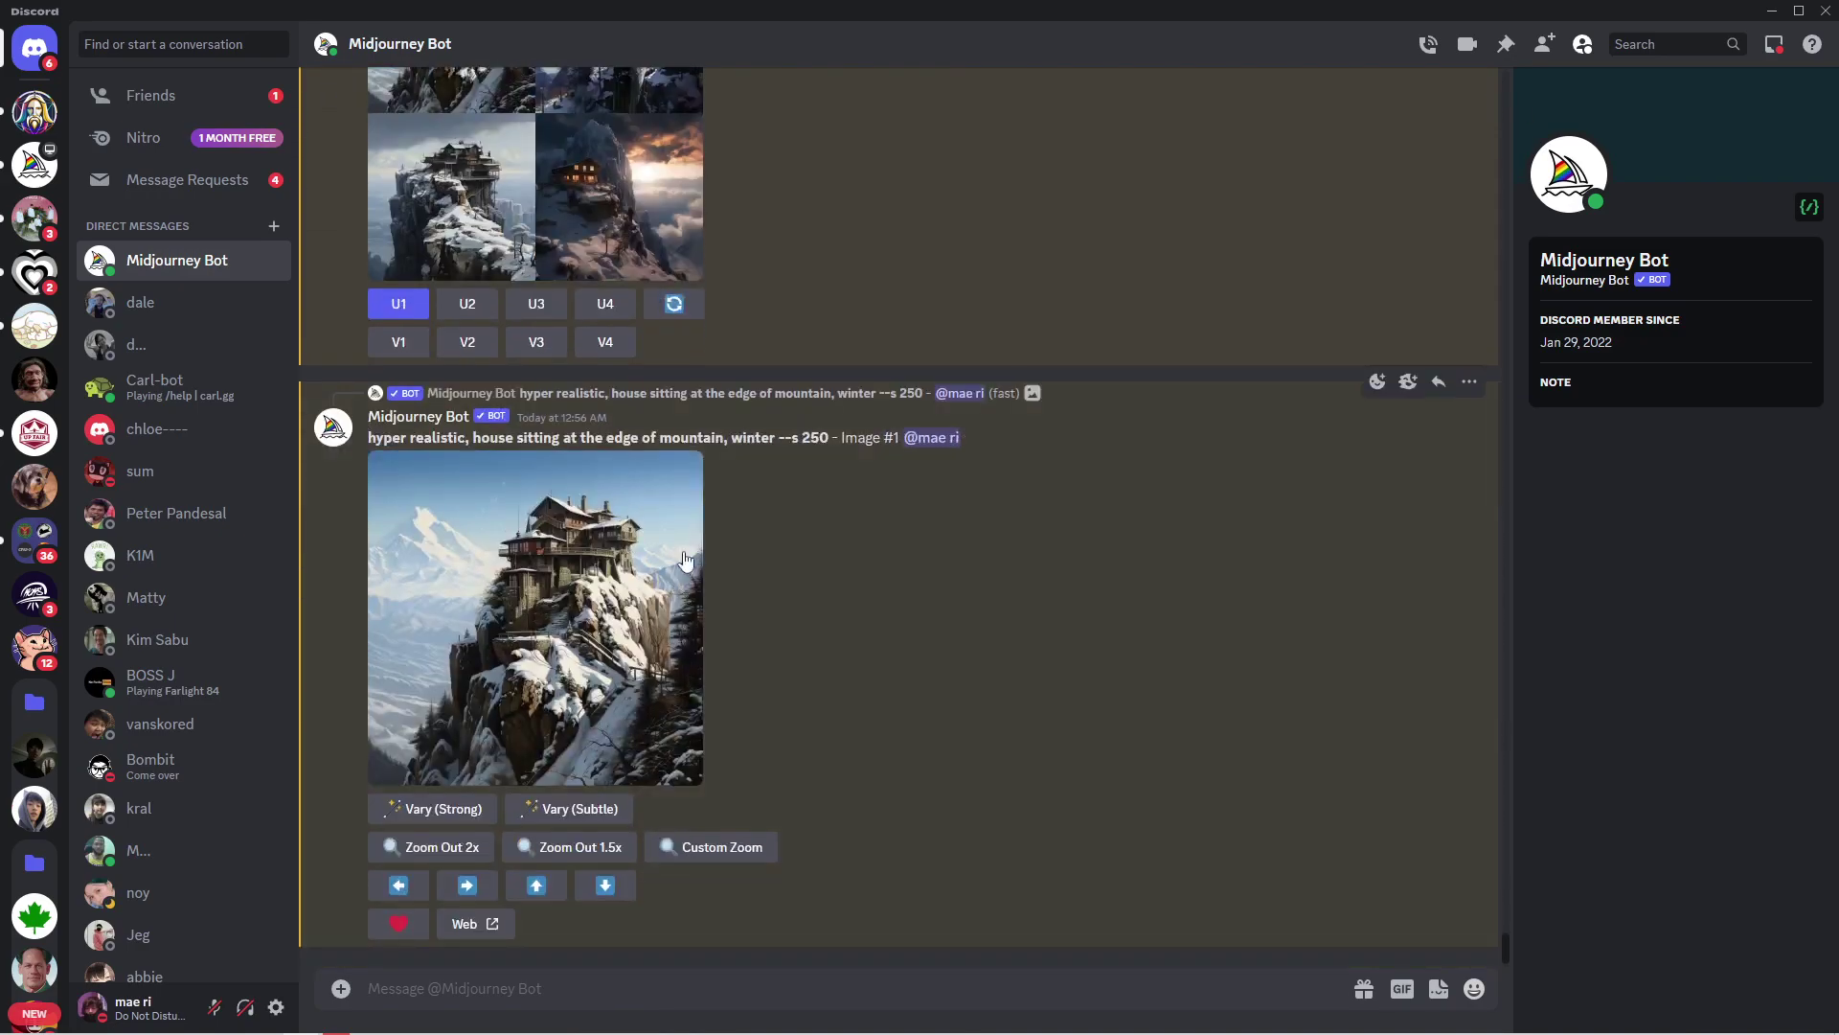
pyautogui.click(676, 307)
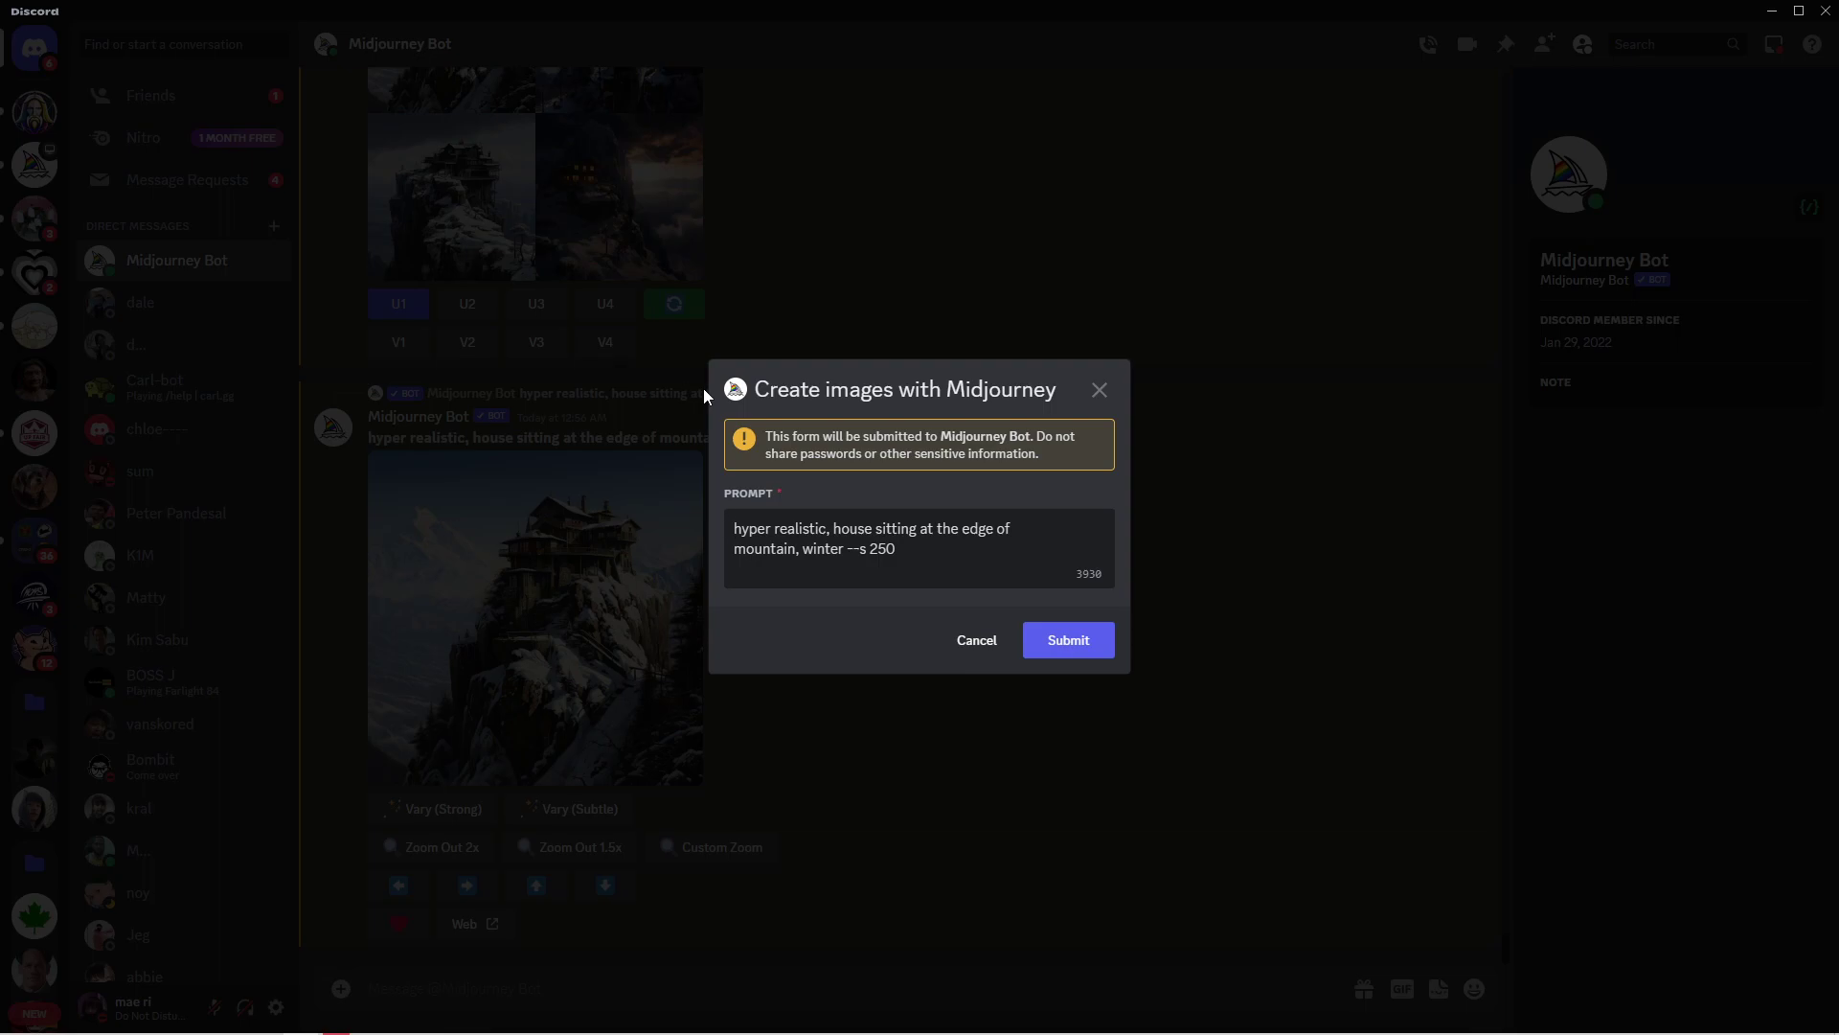
pyautogui.click(1035, 653)
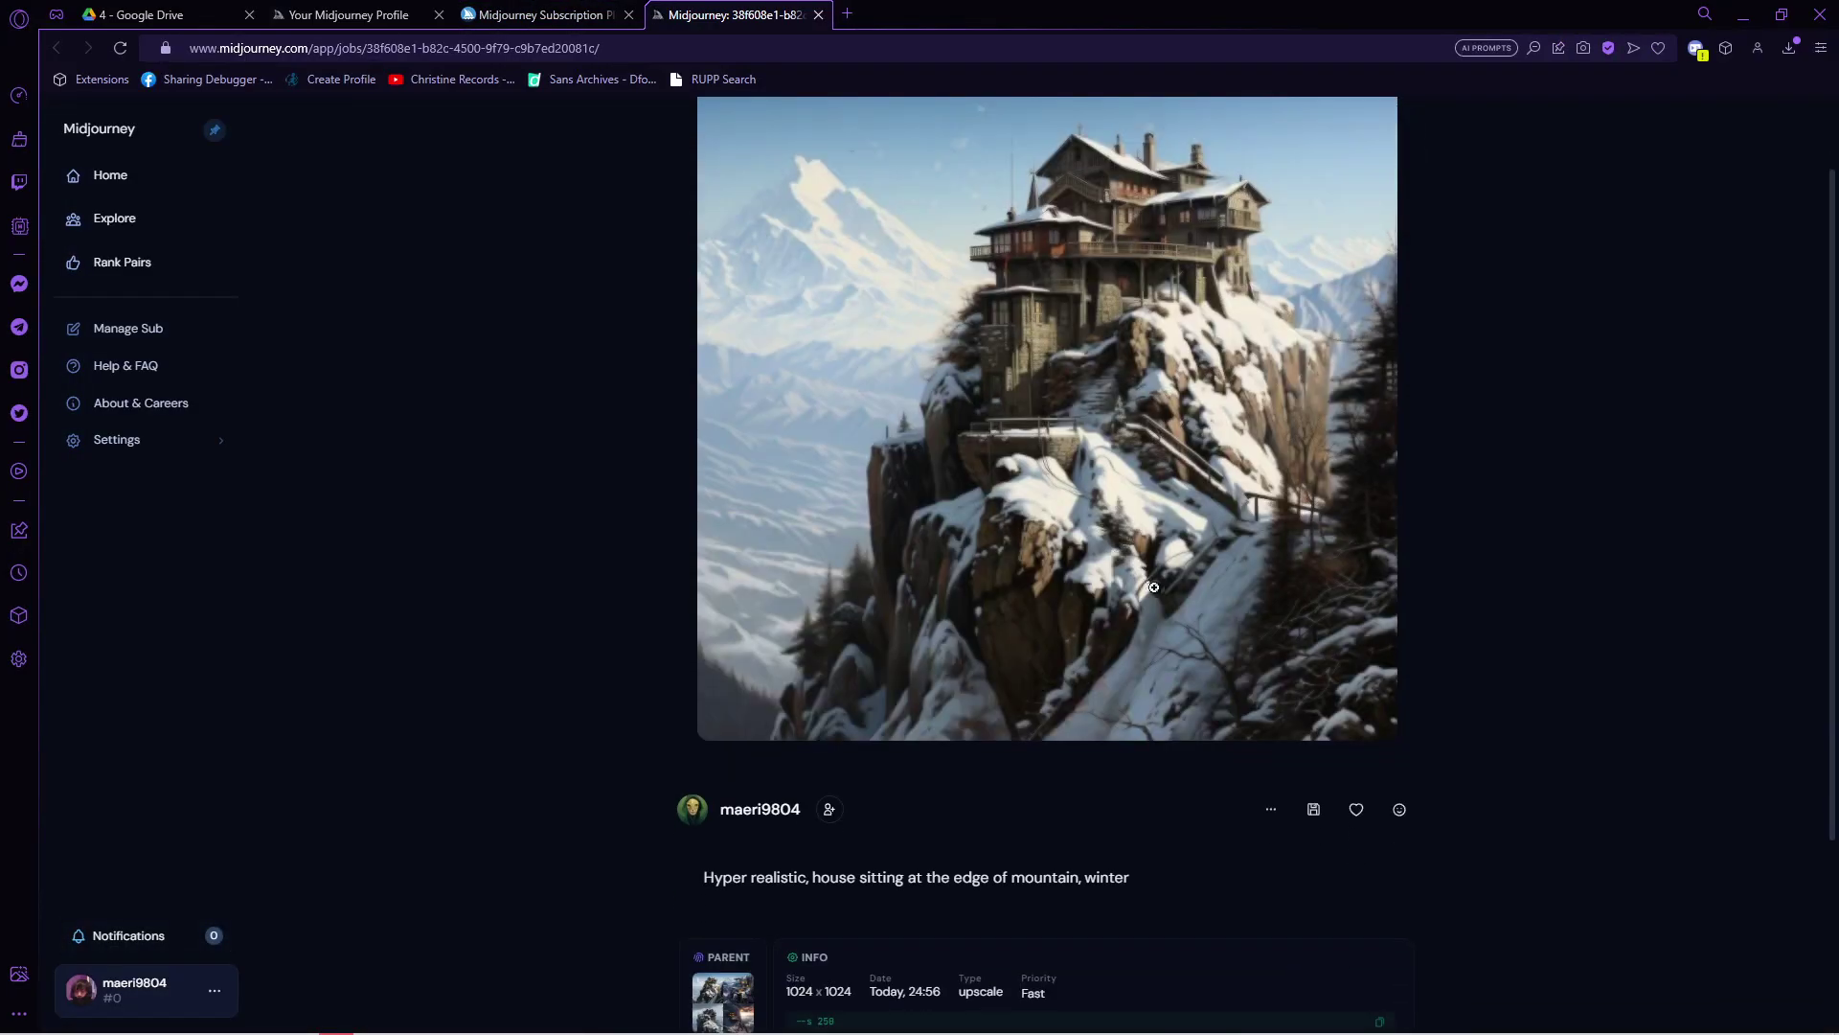
# Scroll the upscaled job's midjourney.com page down to its 1024 × 1024 Info details
pyautogui.scroll(-2, 1046, 504)
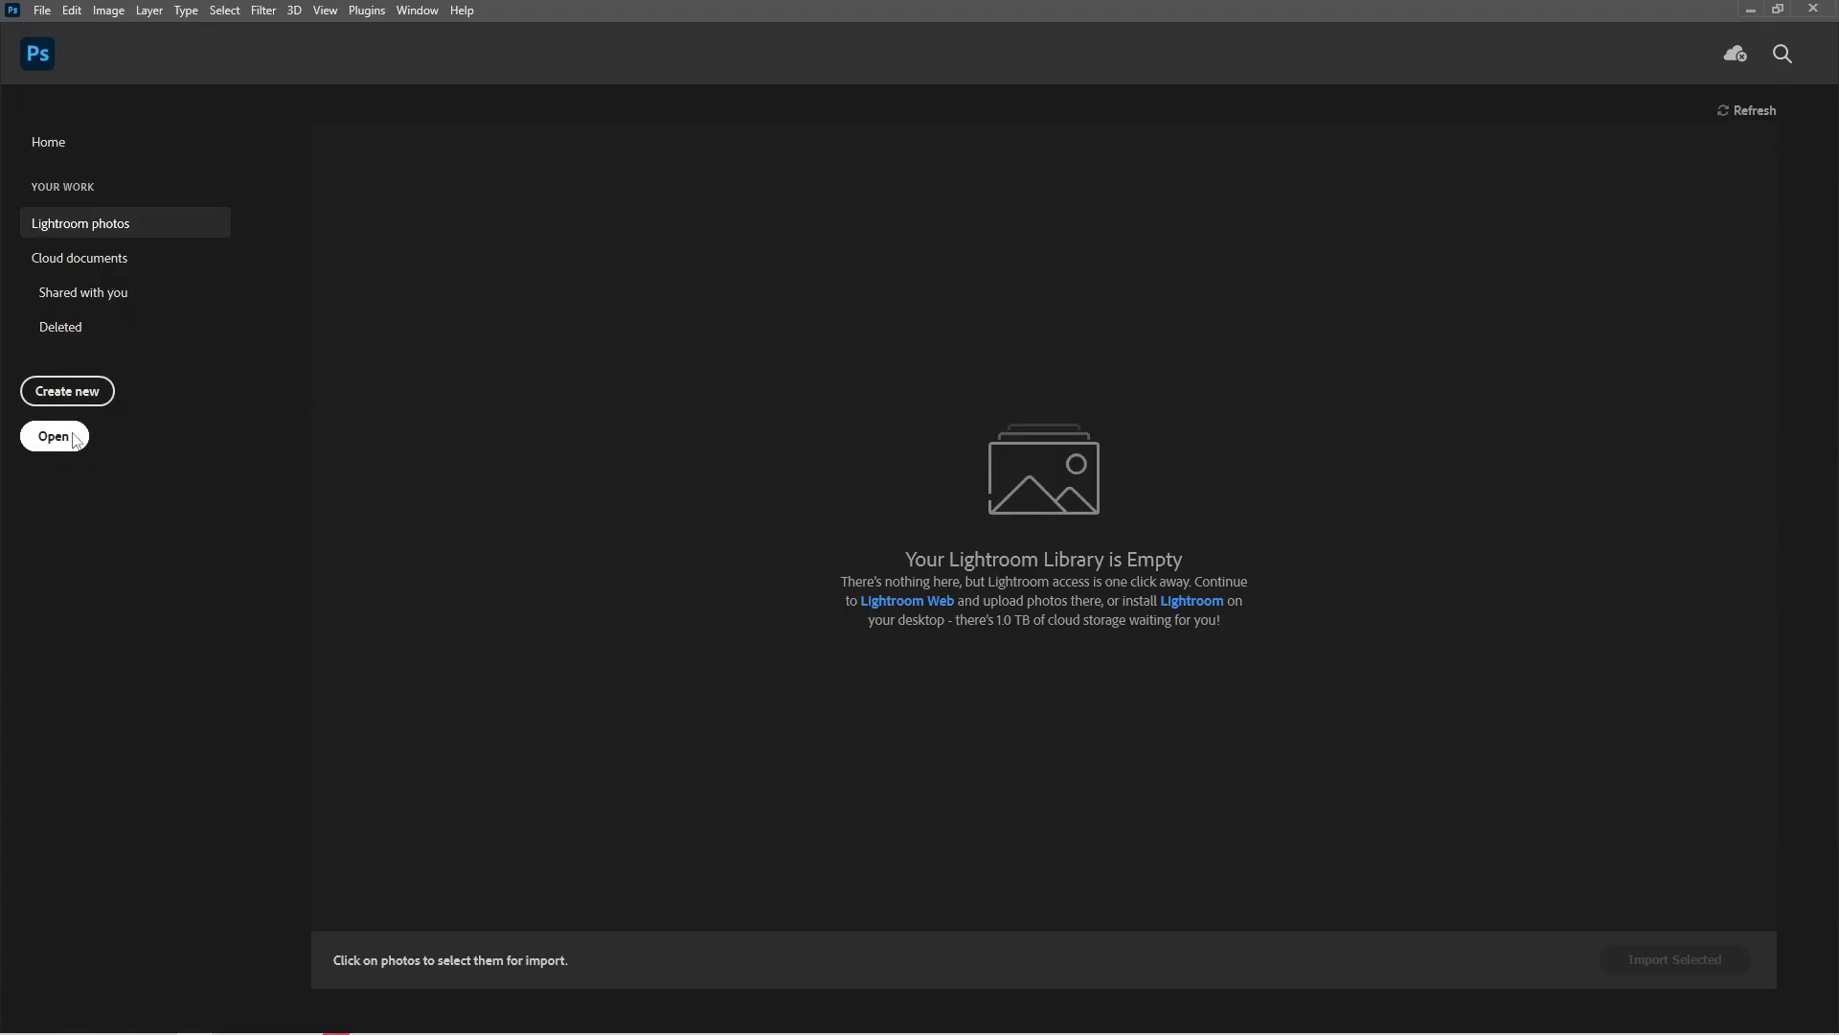
# Open the hyper_realistic_house PNG from Today's files as a 1024 × 1024 Photoshop document
pyautogui.click(57, 434)
pyautogui.moveTo(871, 153); pyautogui.dragTo(871, 767)
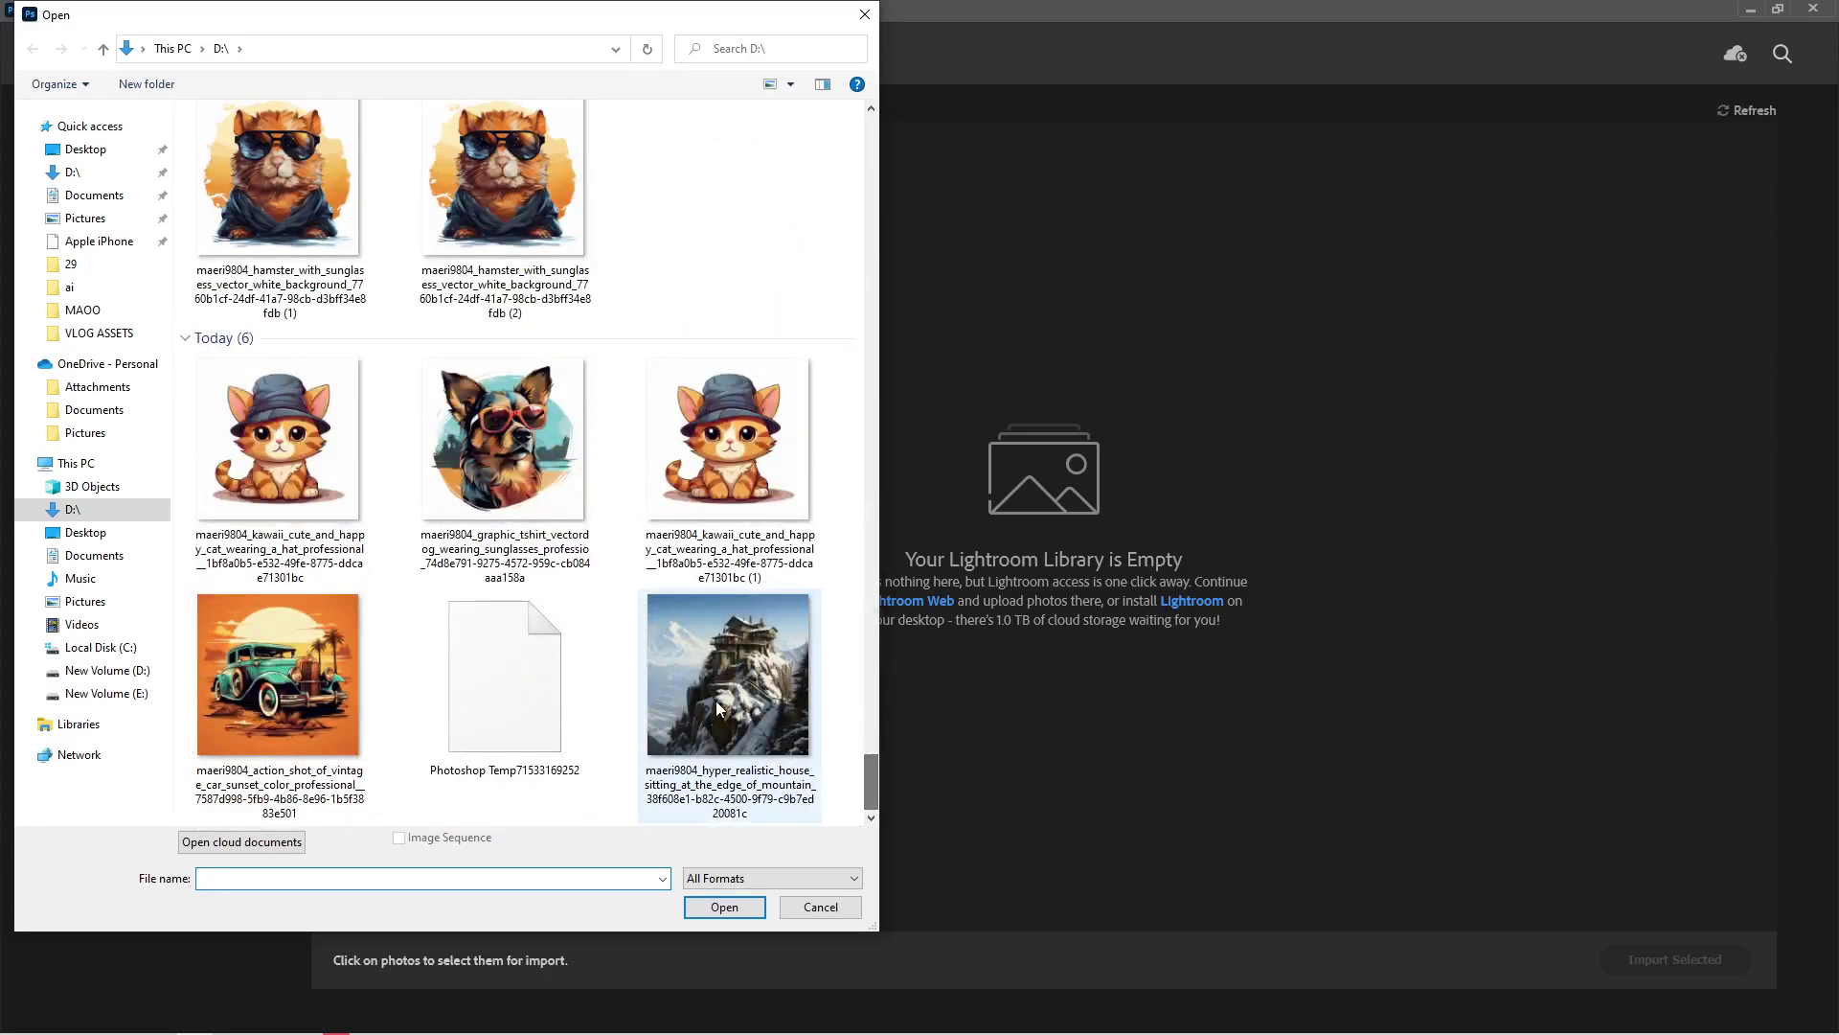
pyautogui.click(715, 699)
pyautogui.click(724, 907)
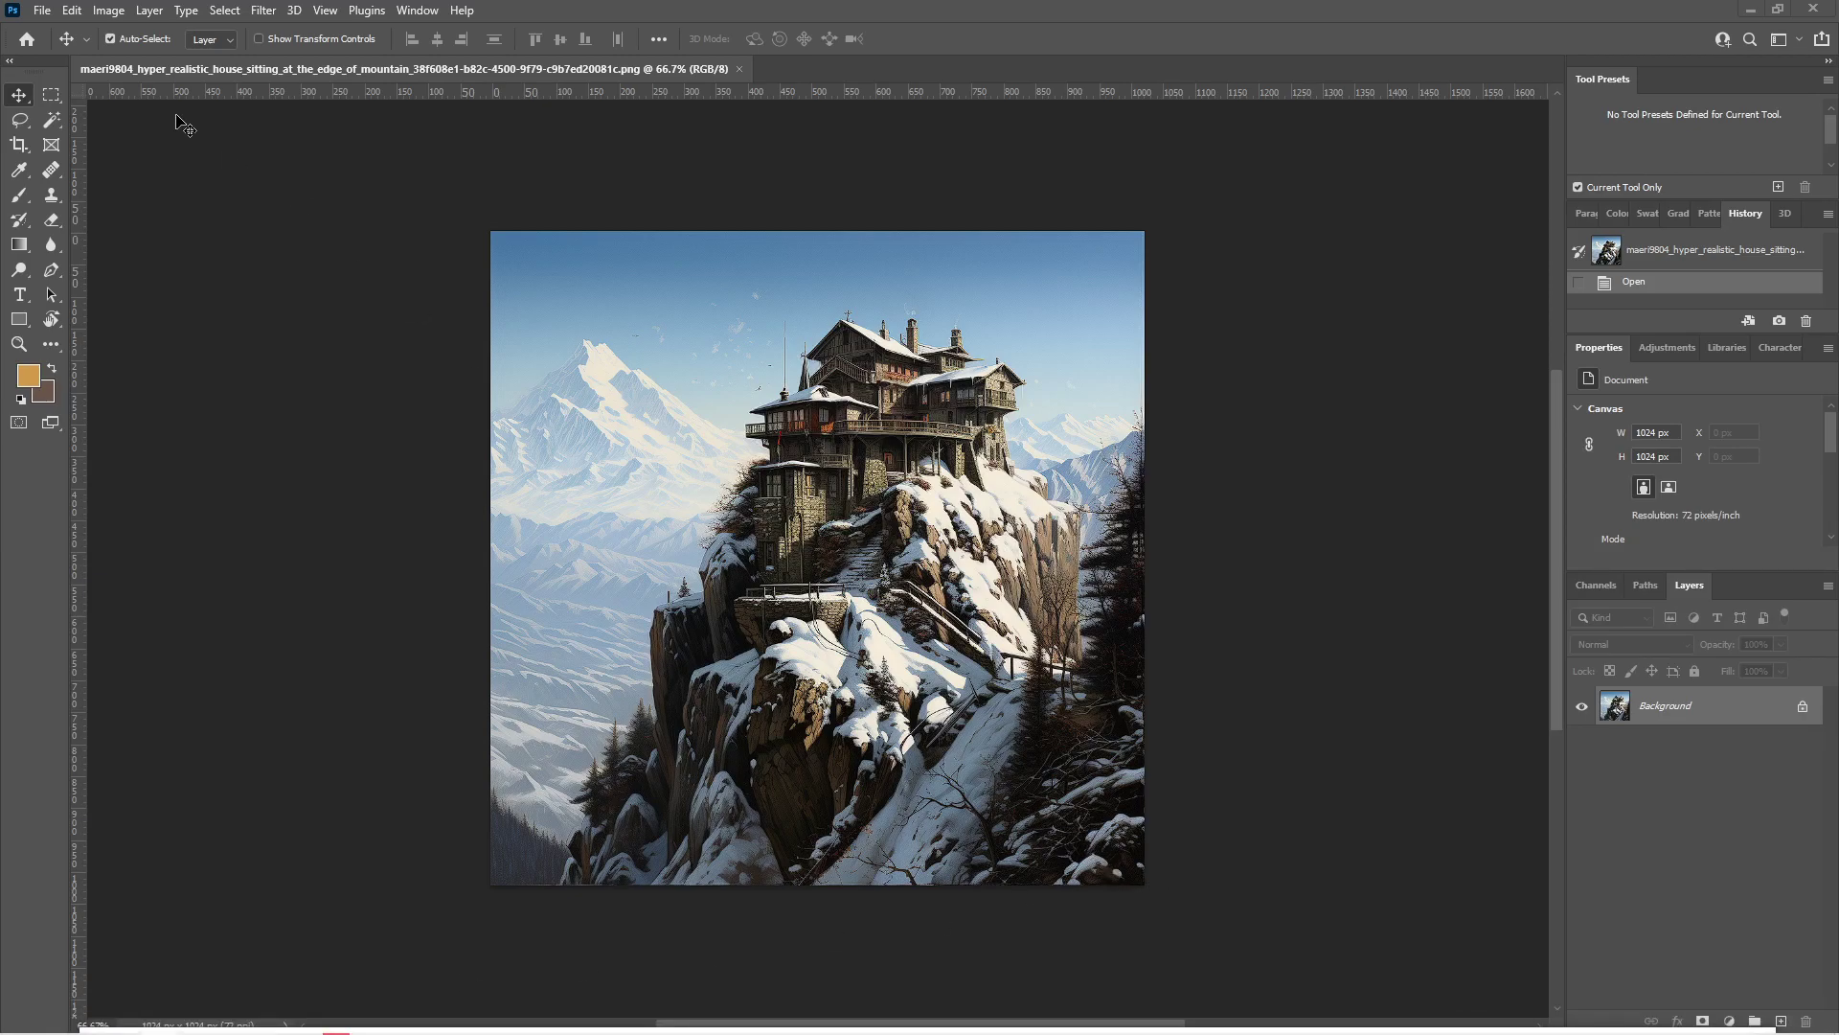
# Open Image > Image Size and enter 8192 pixels as the width
pyautogui.click(106, 12)
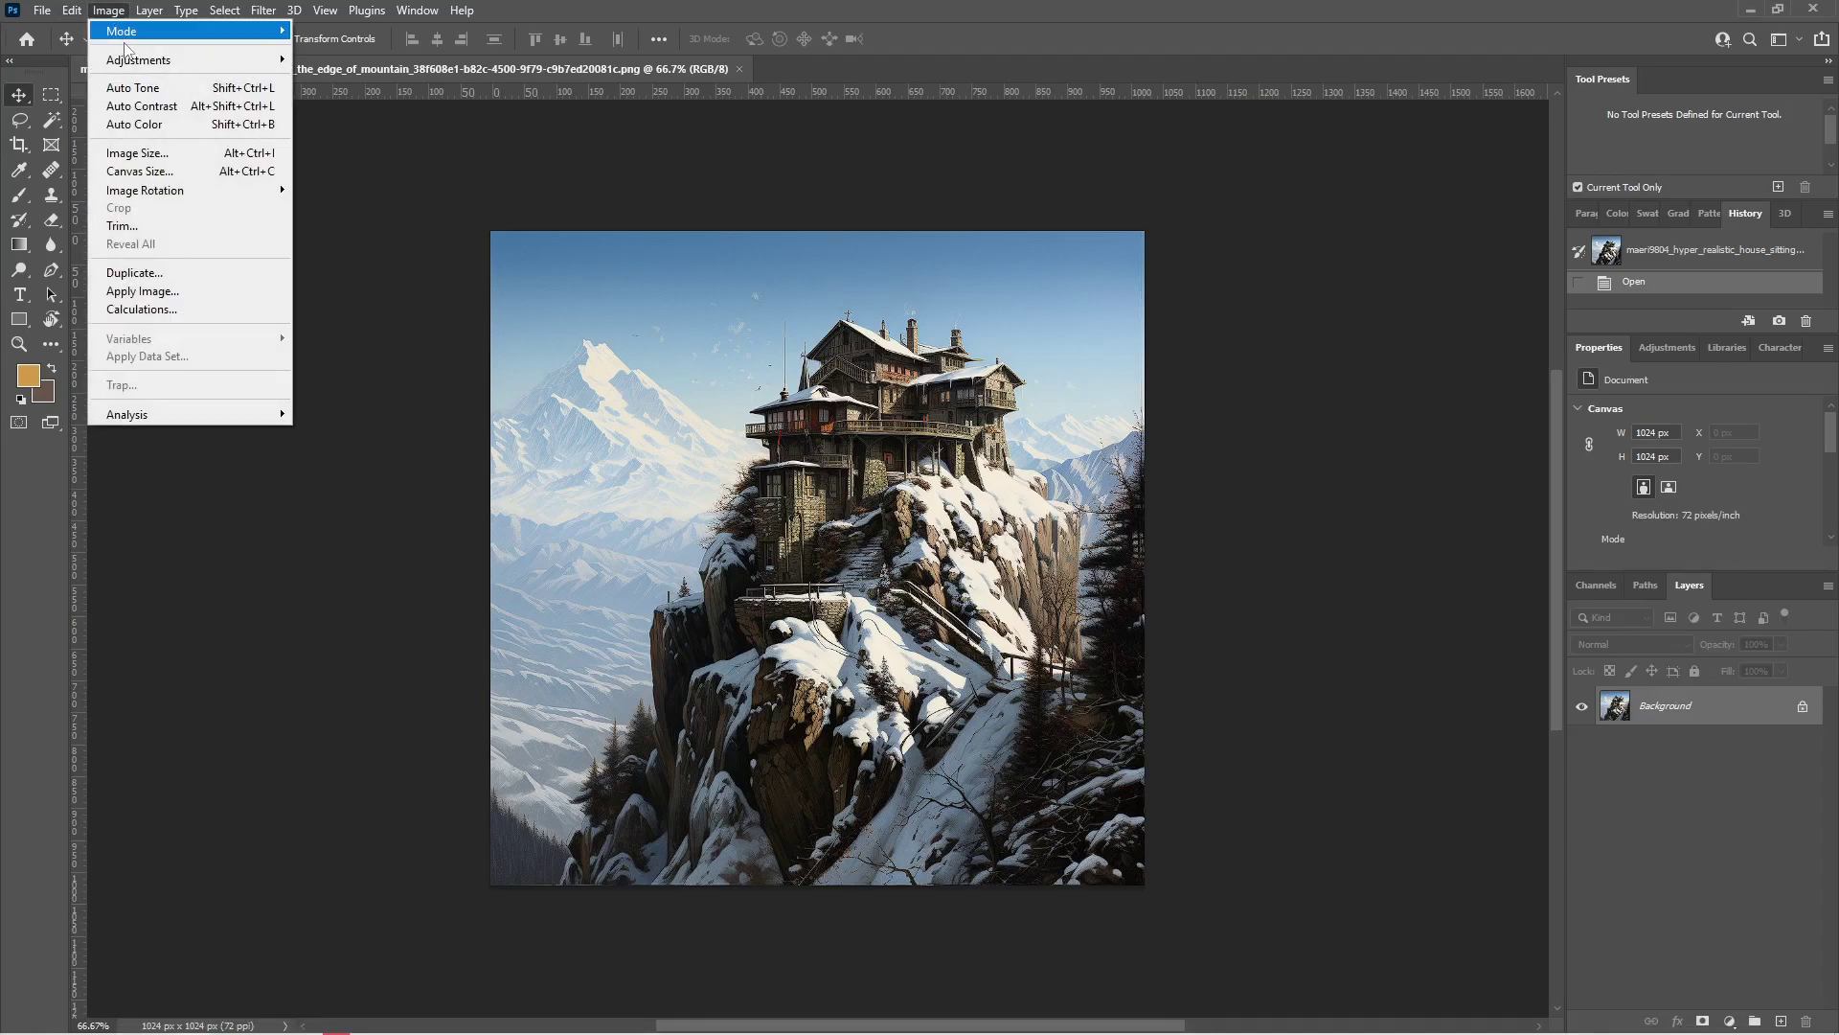
pyautogui.click(204, 154)
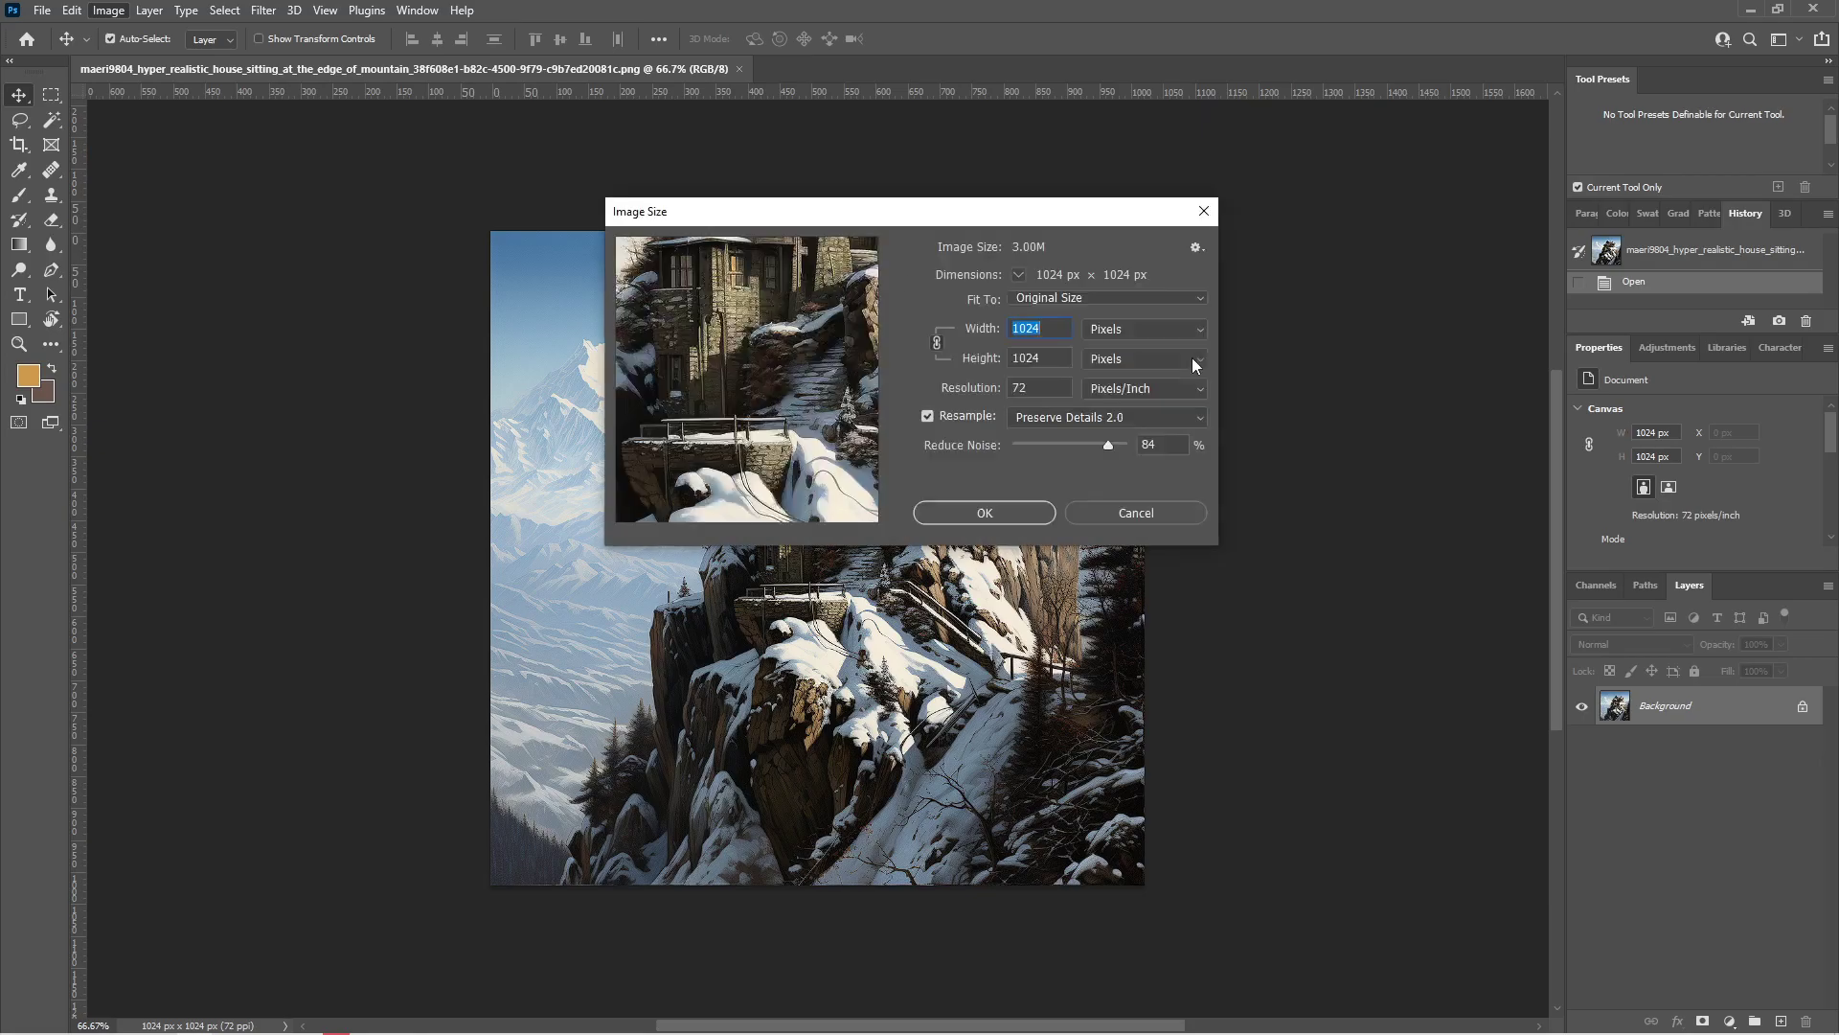
pyautogui.moveTo(1043, 335); pyautogui.dragTo(1016, 331)
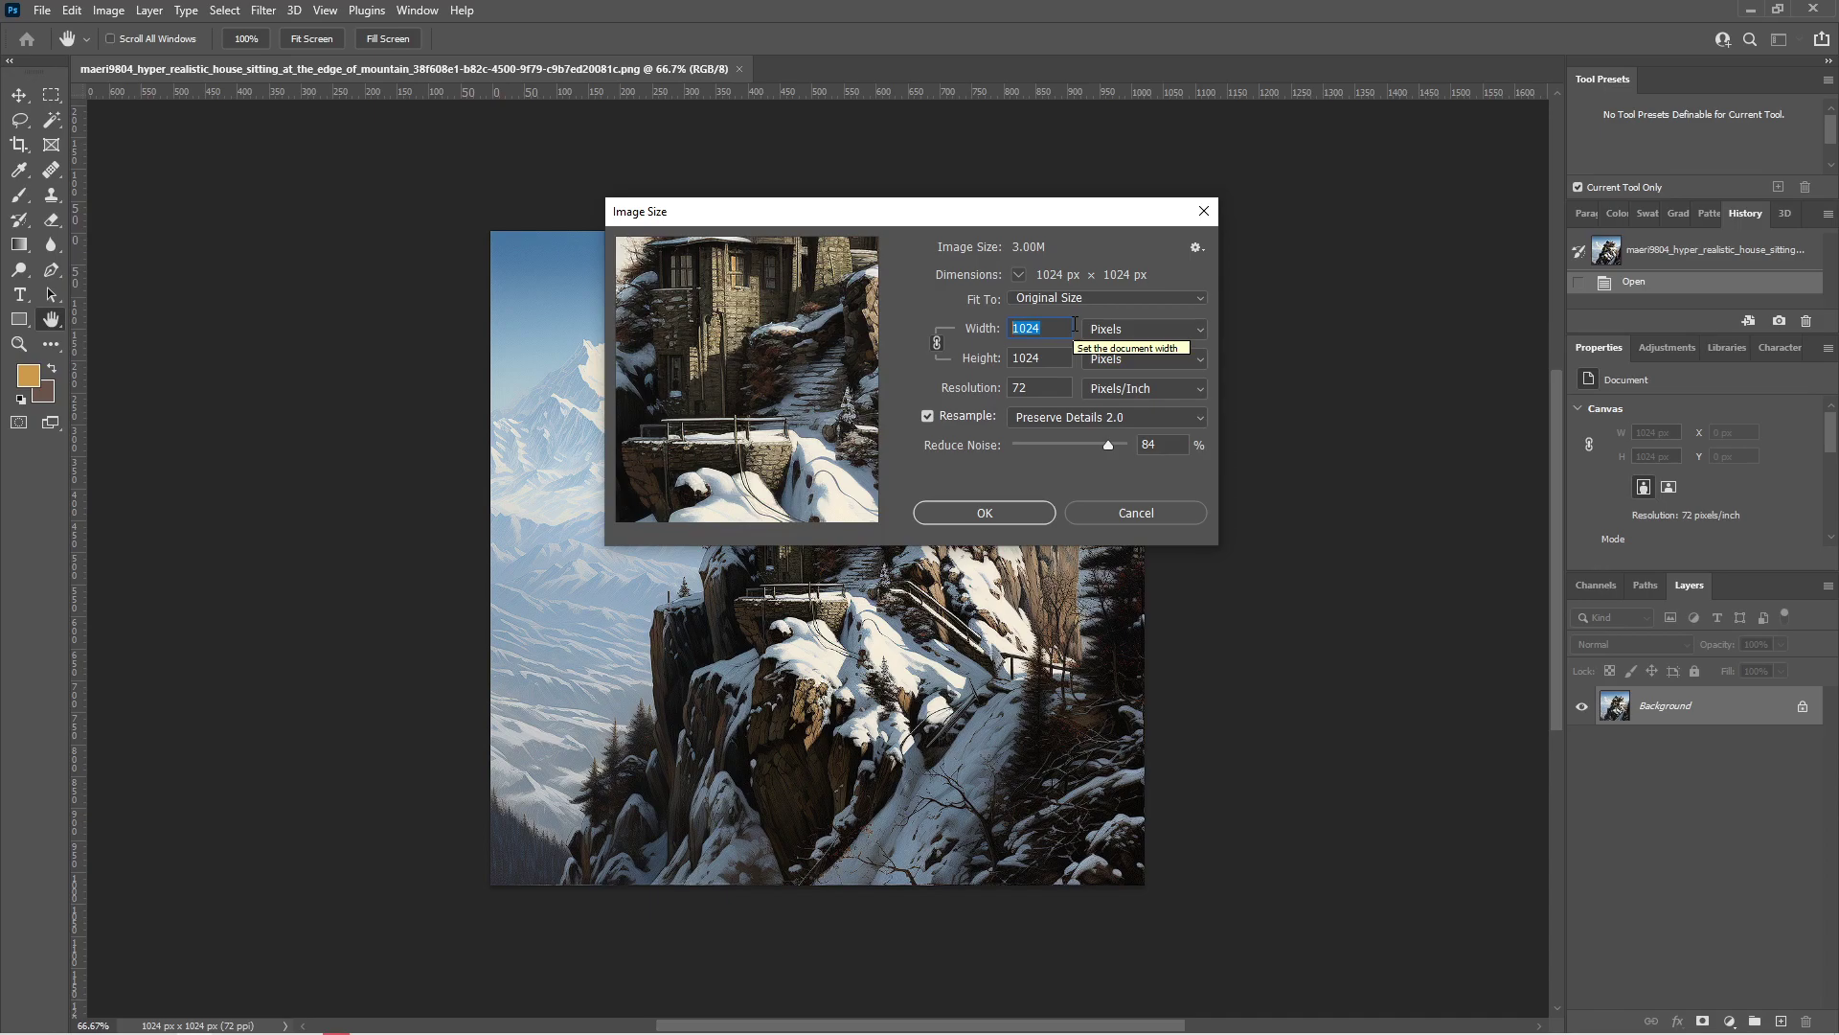
pyautogui.write('819')
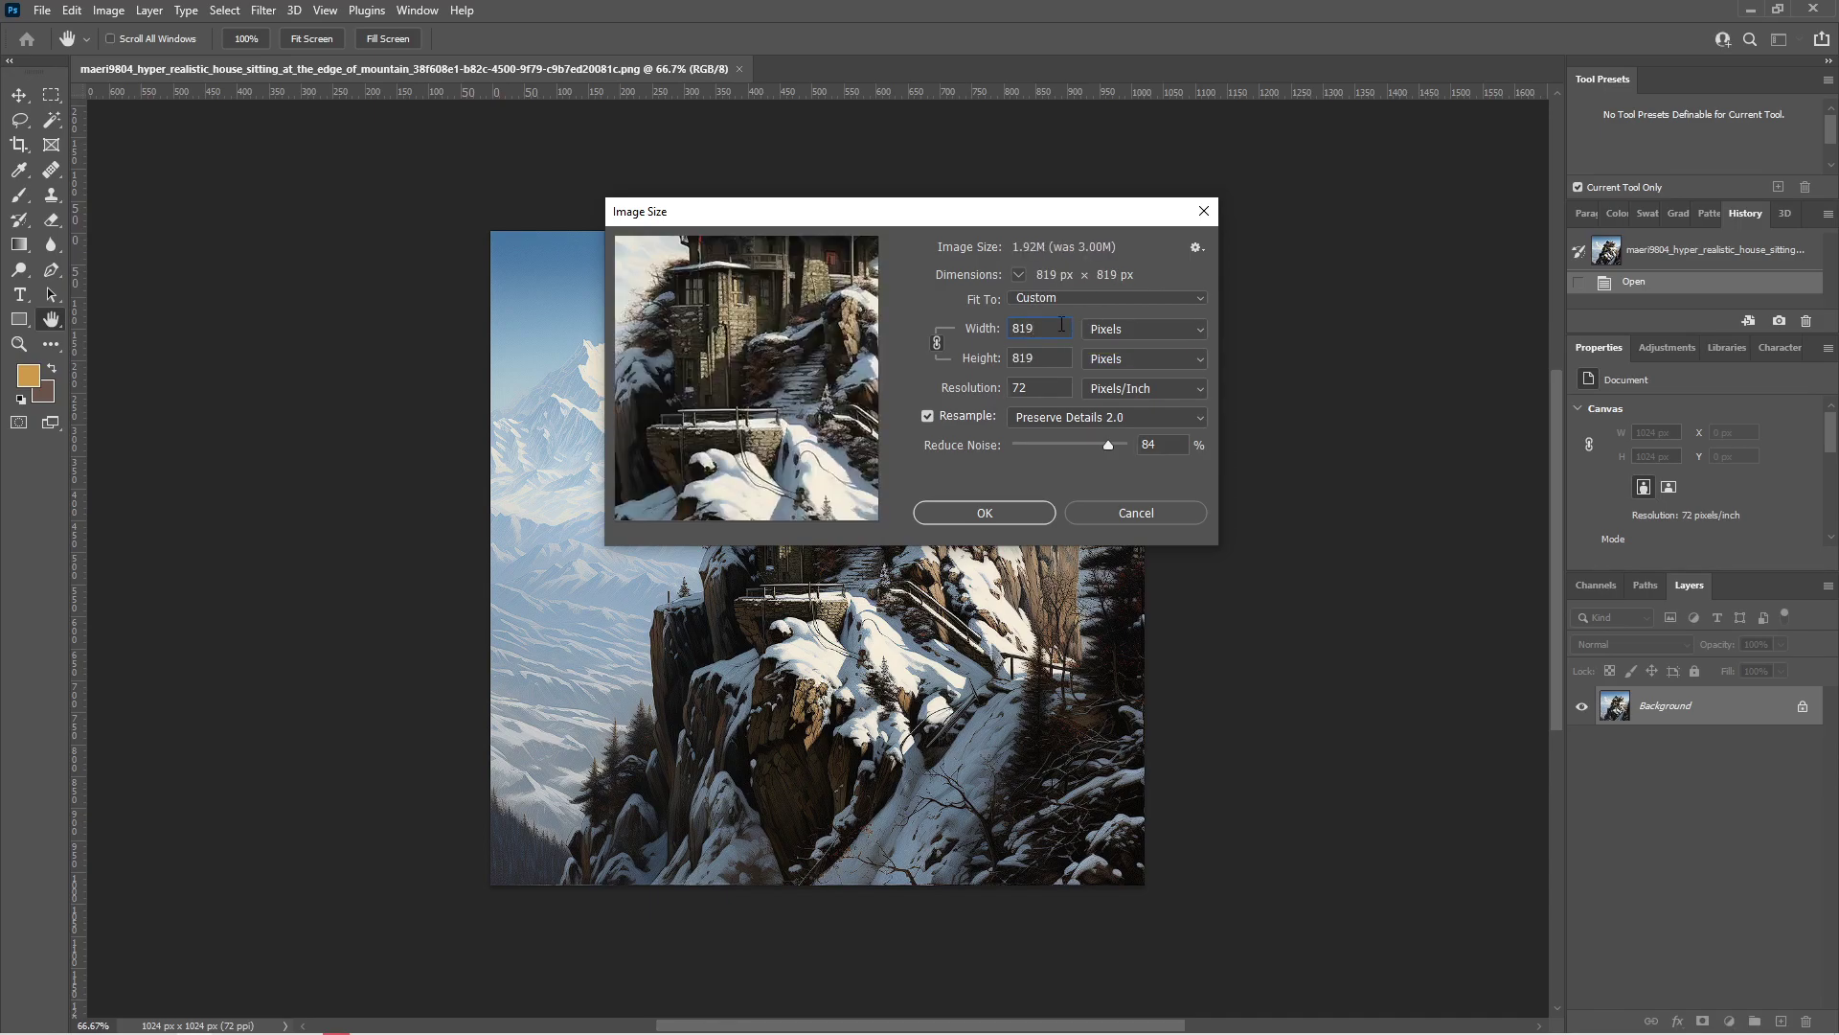
pyautogui.write('2')
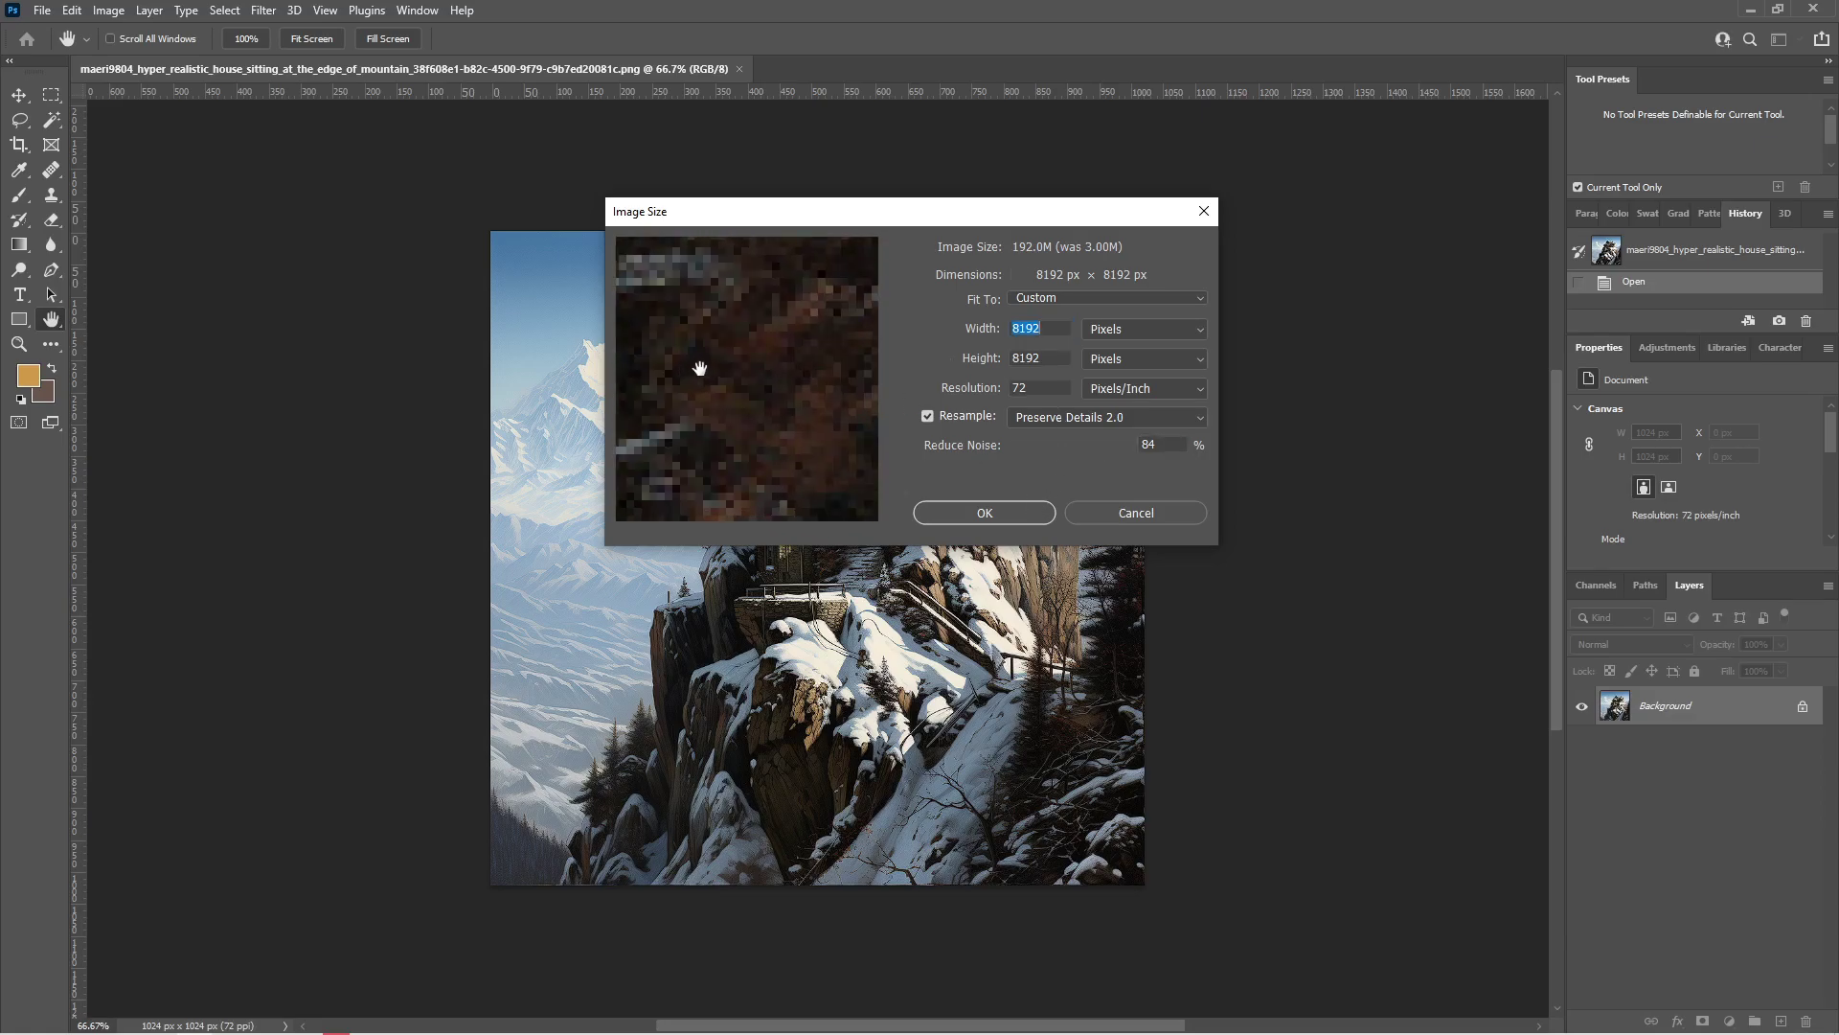
# Apply the 8192 px size using Preserve Details 2.0 resampling with noise reduction around 80
pyautogui.moveTo(699, 370); pyautogui.dragTo(715, 469)
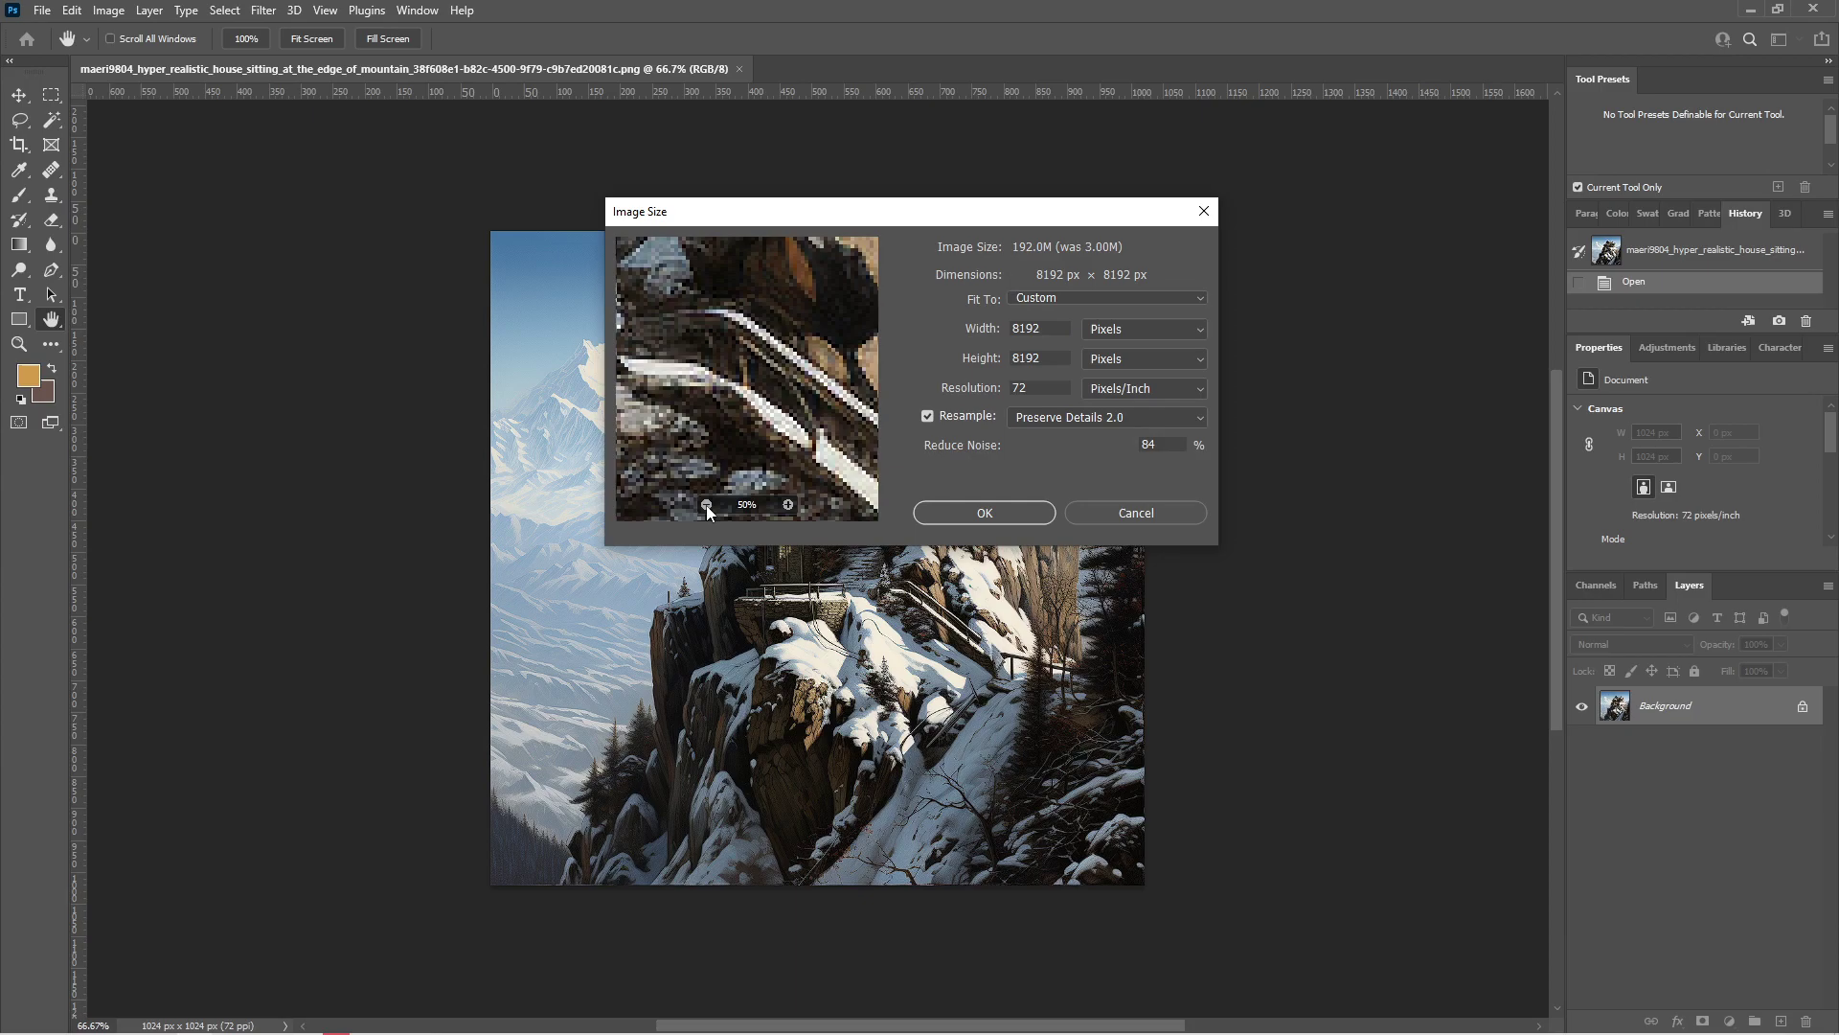
pyautogui.click(1092, 422)
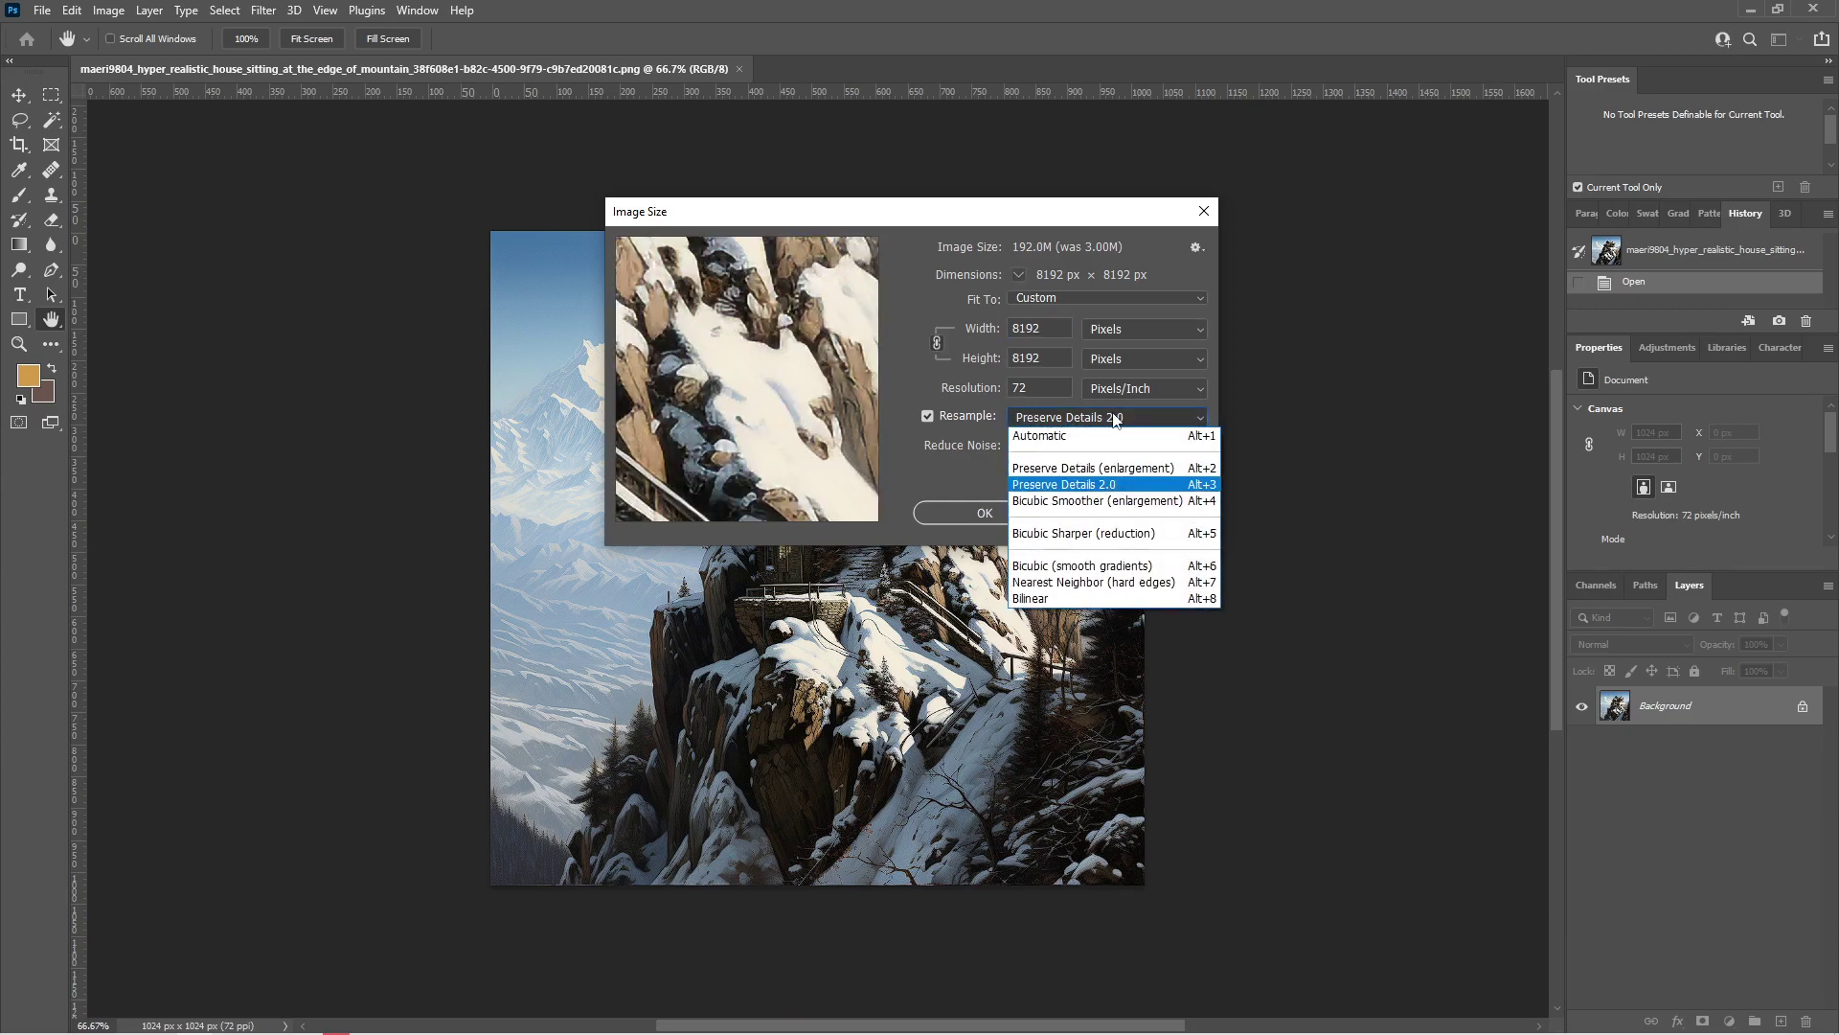
pyautogui.click(1115, 464)
pyautogui.click(1146, 420)
pyautogui.click(1126, 487)
pyautogui.moveTo(795, 297); pyautogui.dragTo(669, 423)
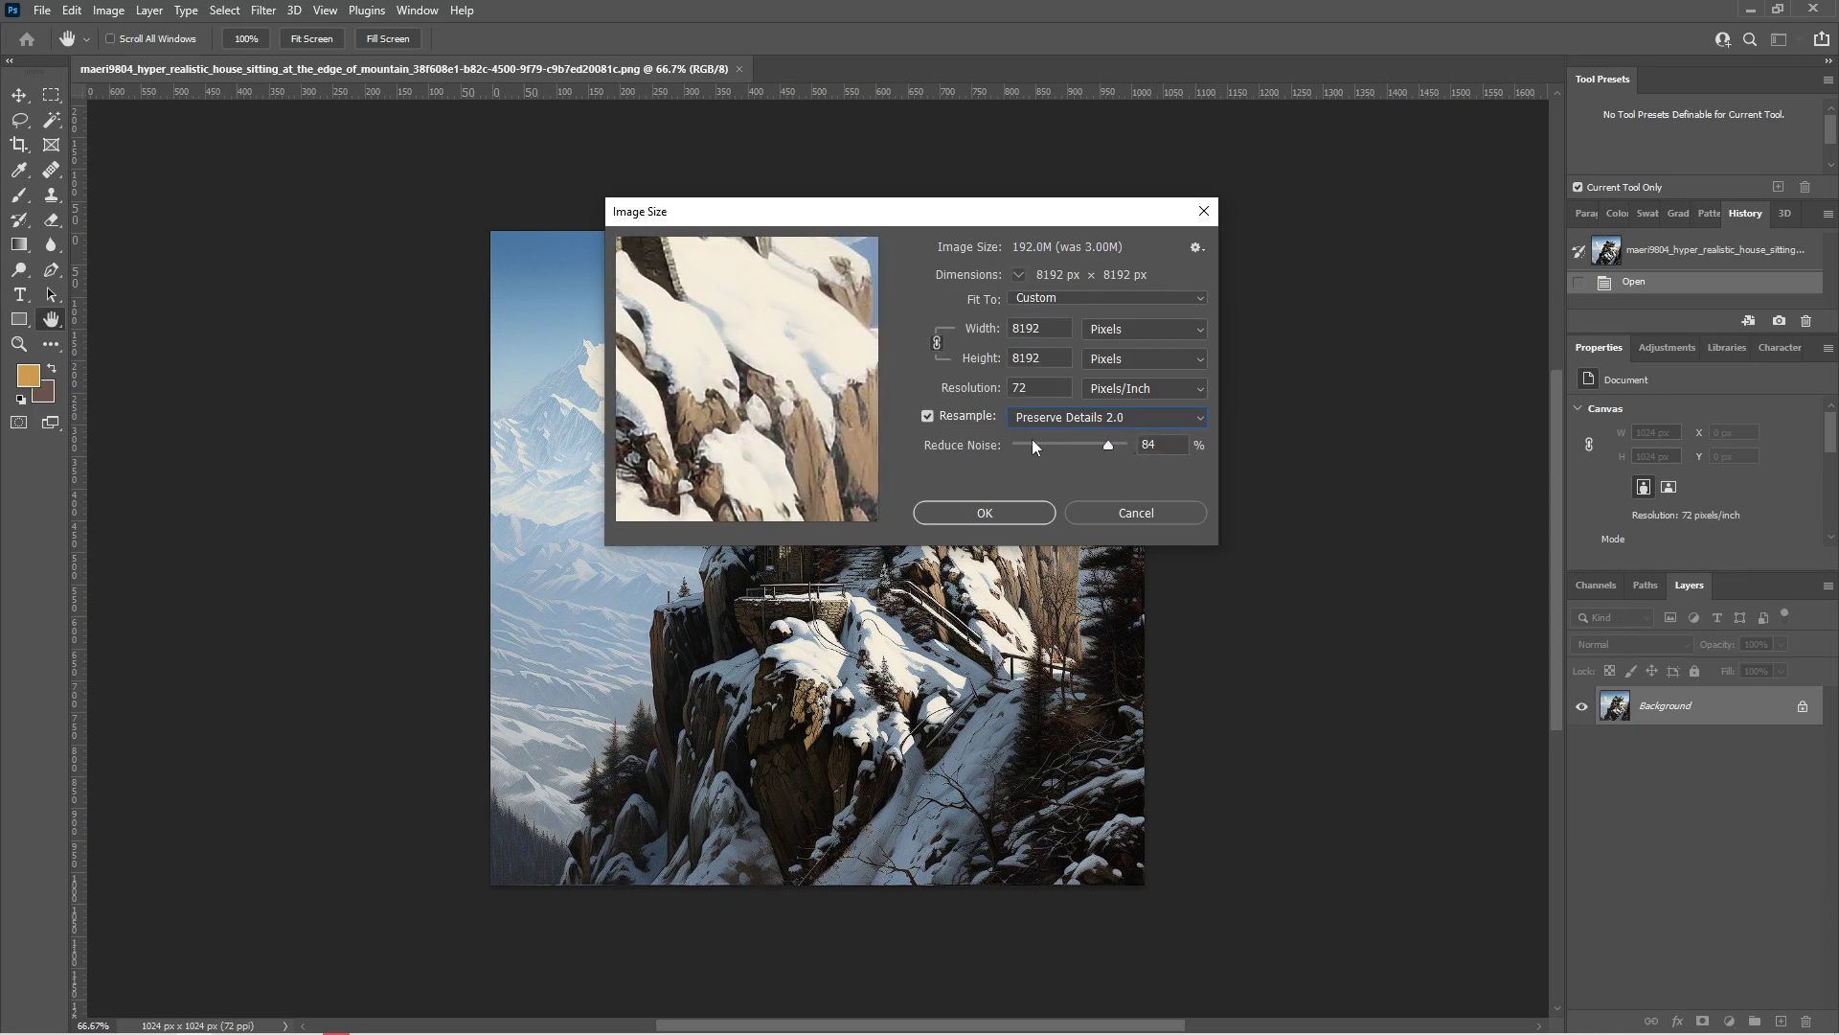
pyautogui.moveTo(1038, 439); pyautogui.dragTo(1106, 441)
pyautogui.moveTo(747, 345); pyautogui.dragTo(757, 431)
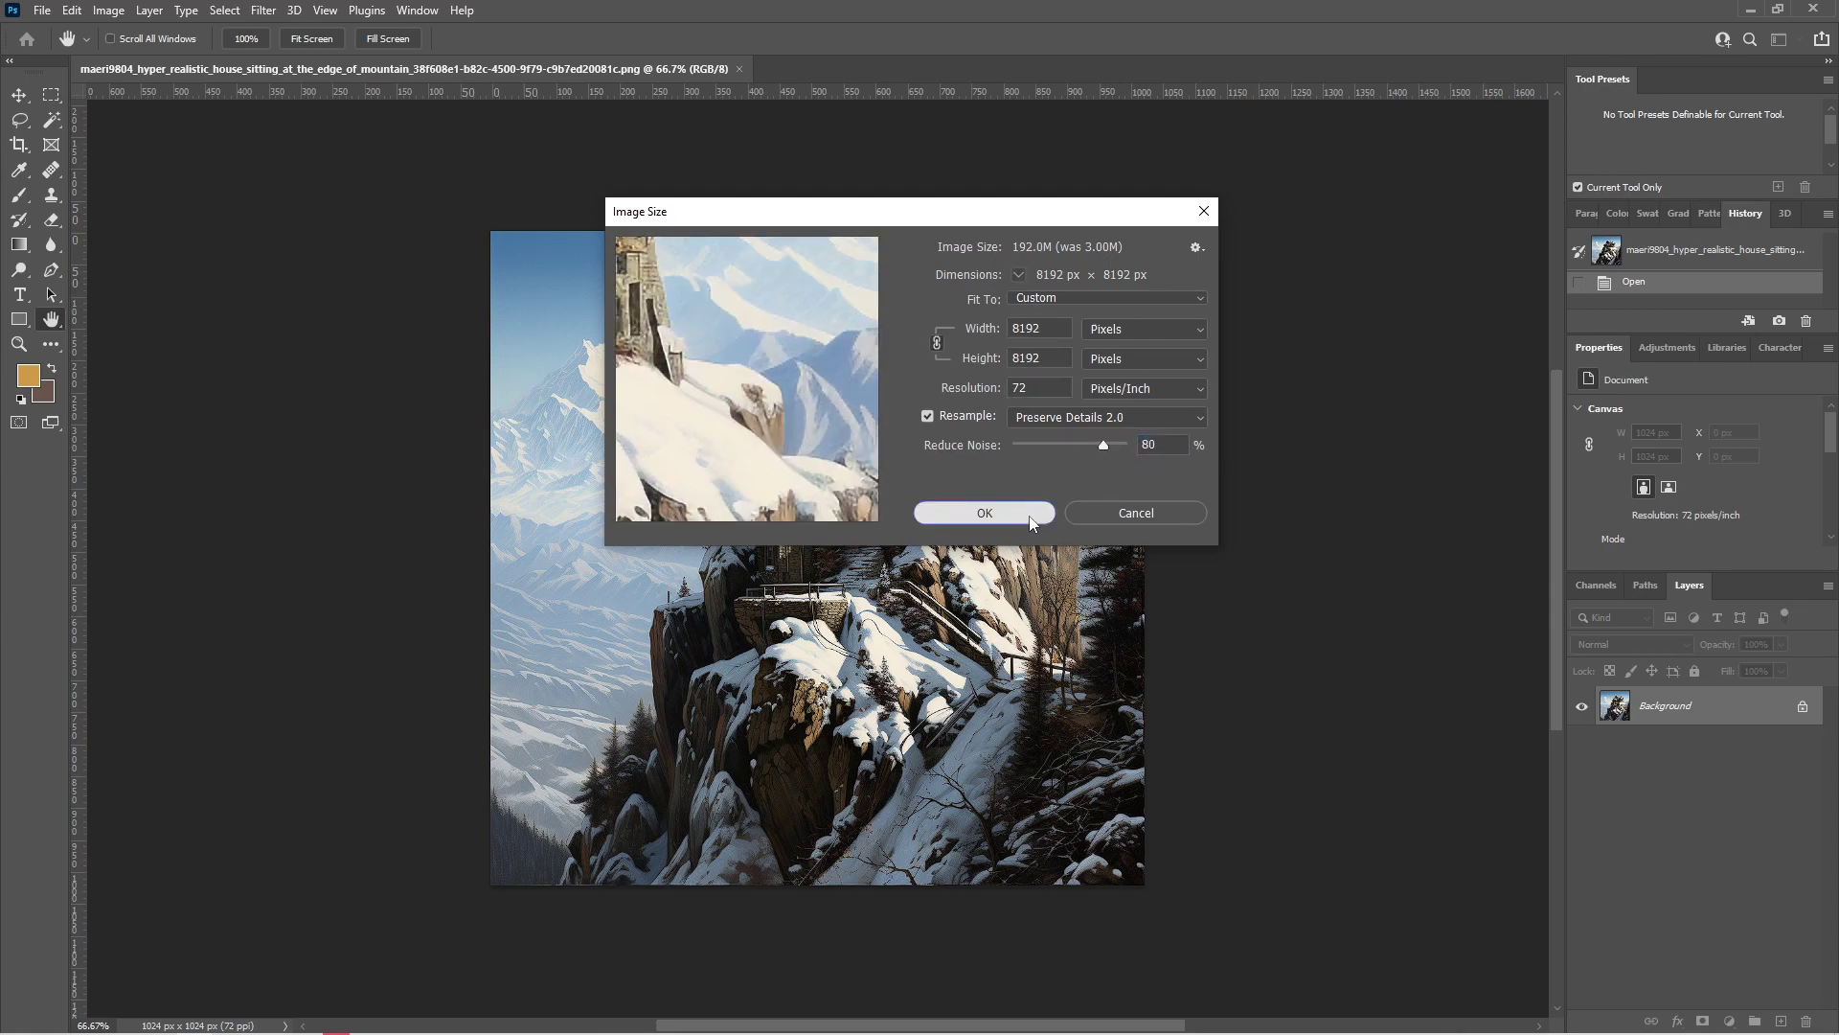
pyautogui.click(983, 513)
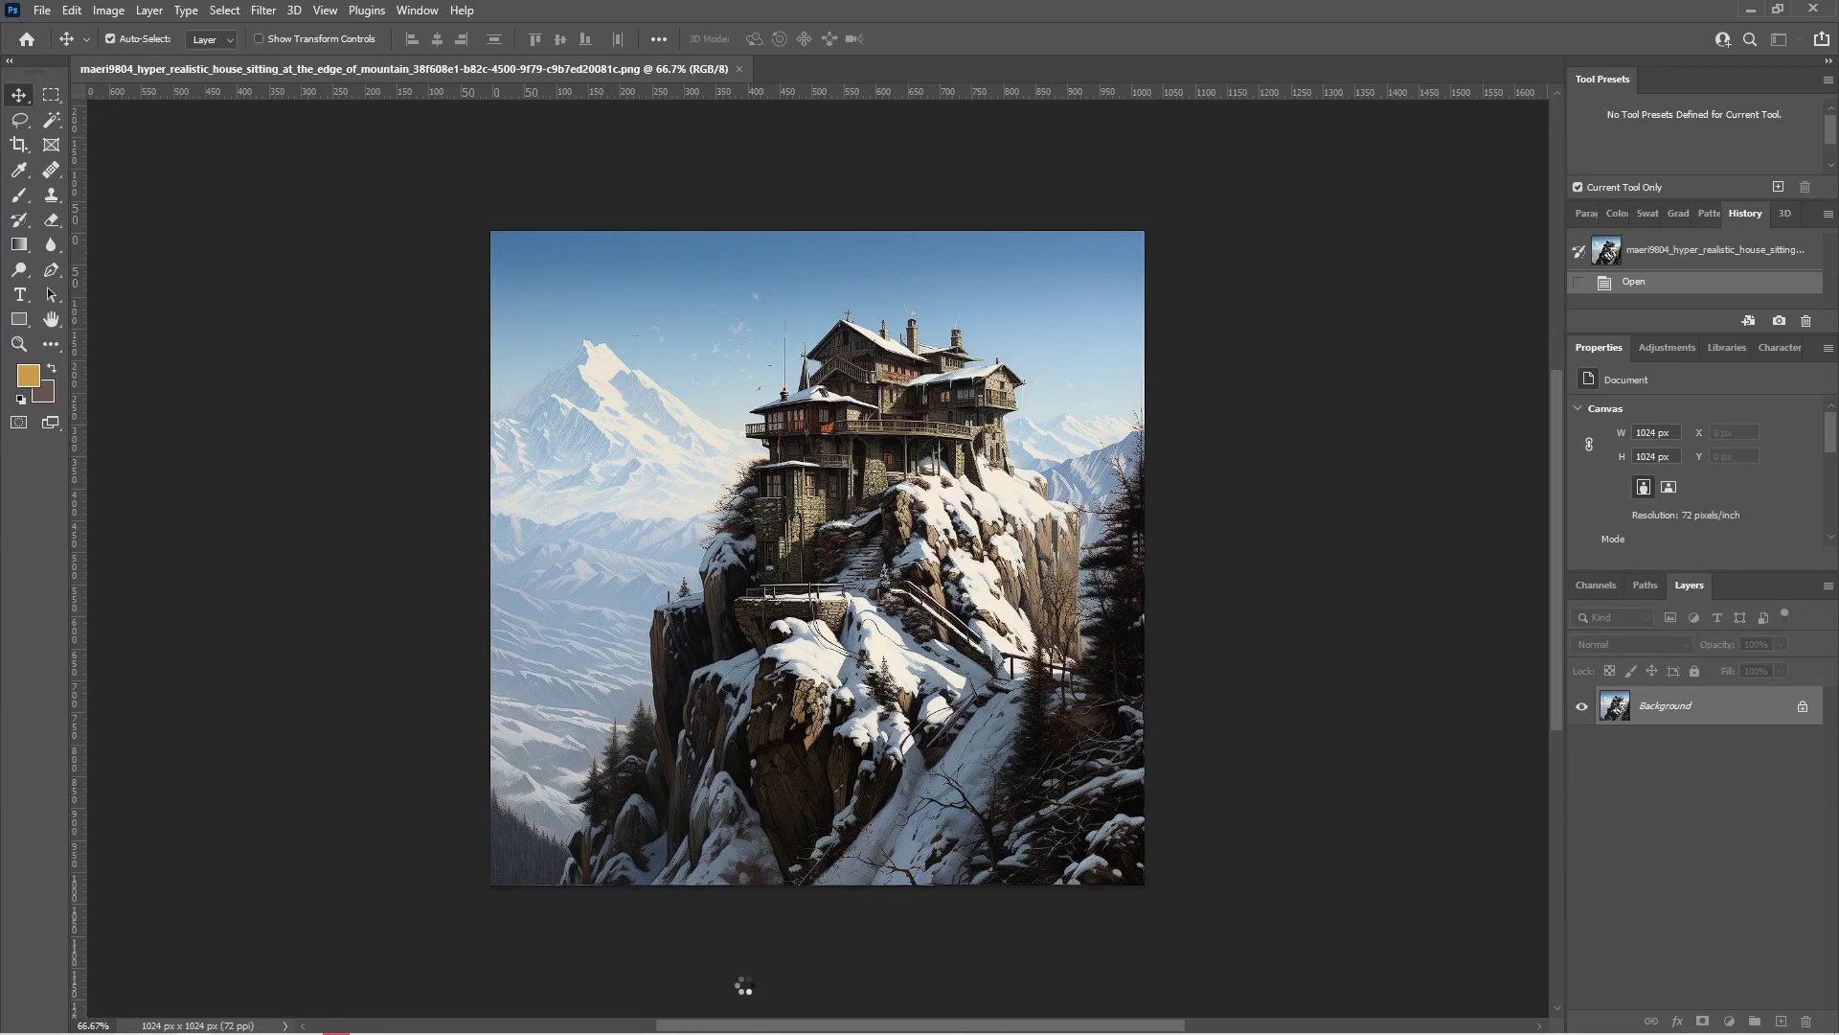
# Zoom out to frame the whole 8192 × 8192 canvas, then open a new browser tab
pyautogui.scroll(-3, 843, 832)
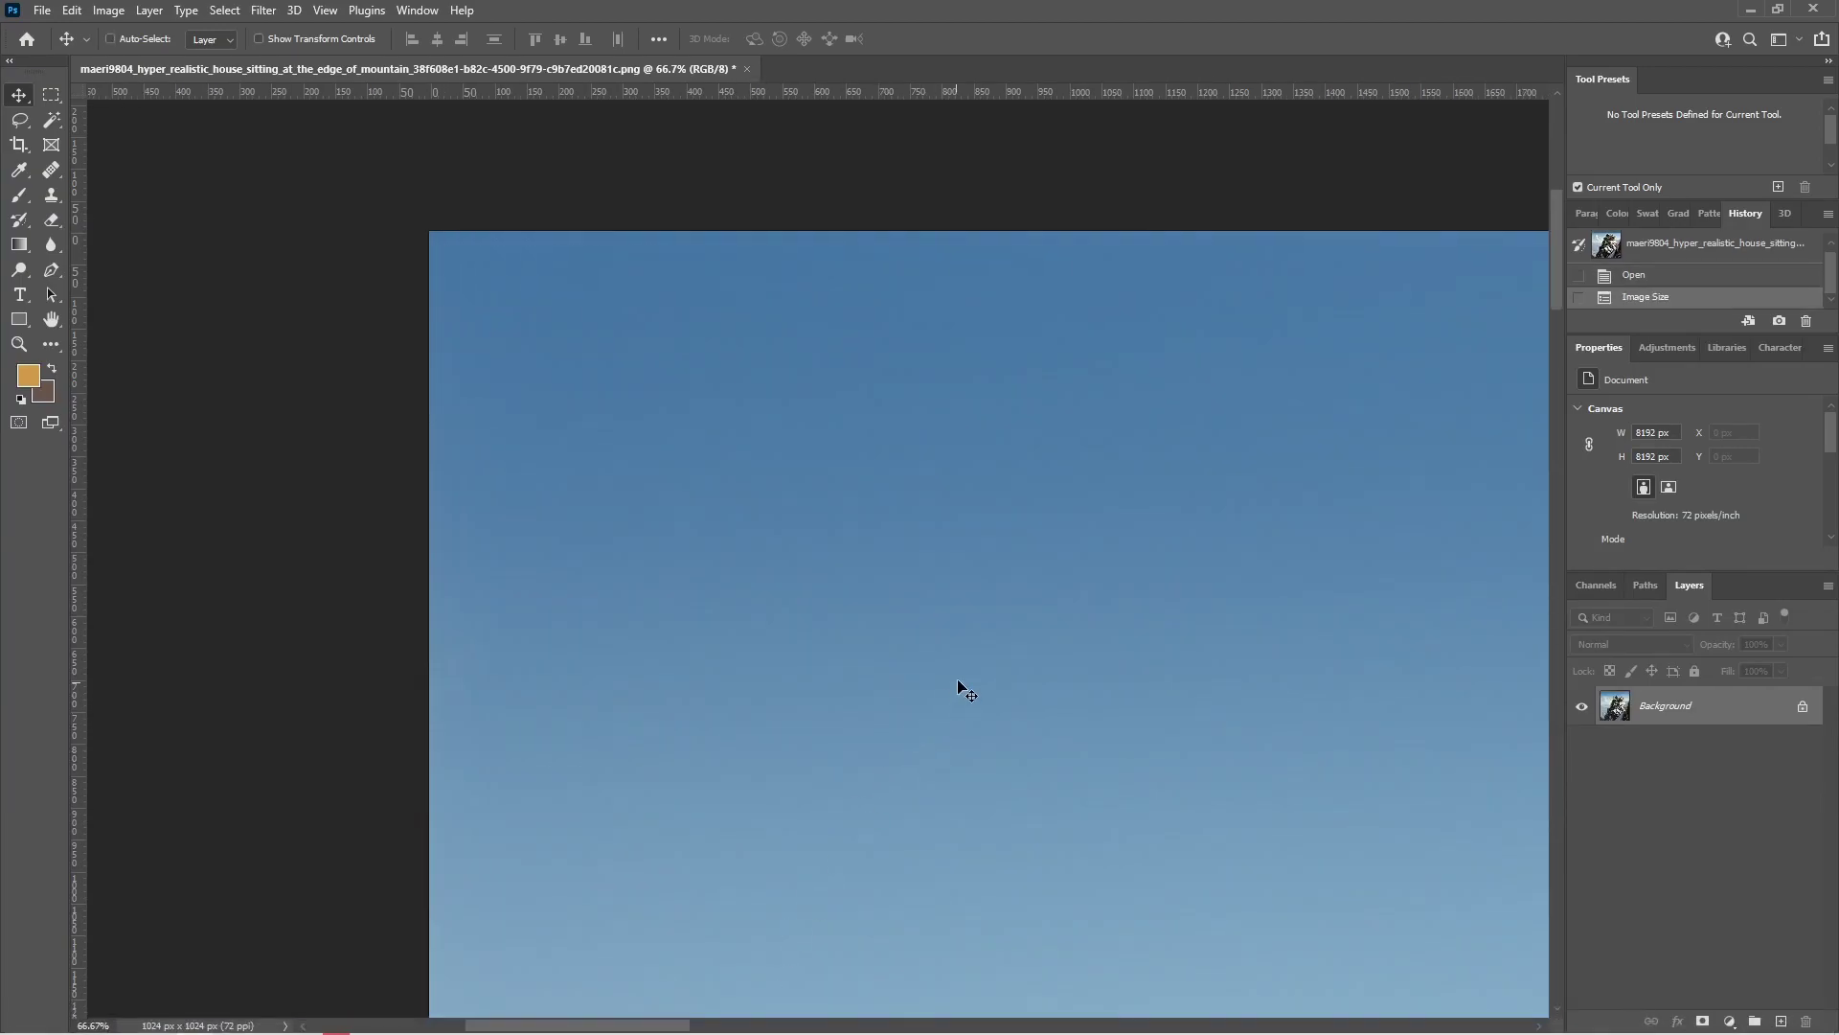
pyautogui.scroll(-4, 1053, 654)
pyautogui.moveTo(1204, 703); pyautogui.dragTo(1246, 728)
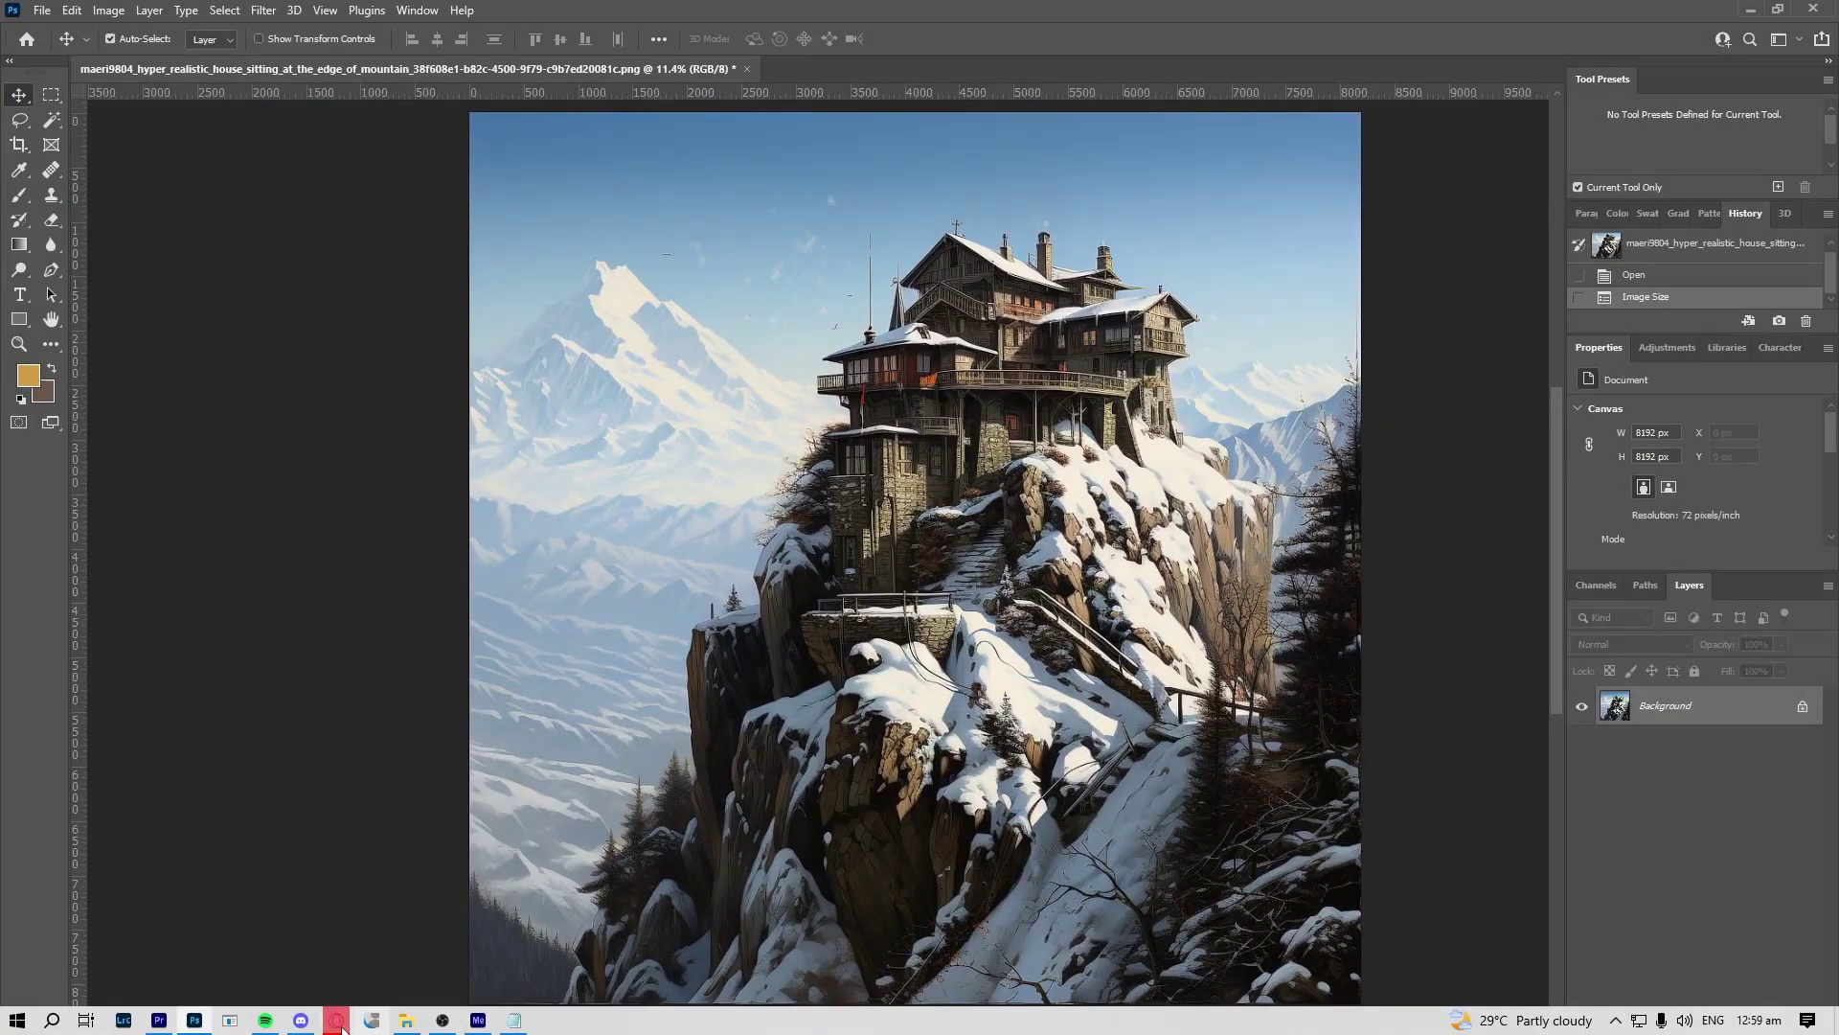
pyautogui.click(365, 1017)
pyautogui.click(846, 14)
# Search Google for 'ai.image enlarger' and open the imglarger.com AI Image Enlarger result
pyautogui.write('ai')
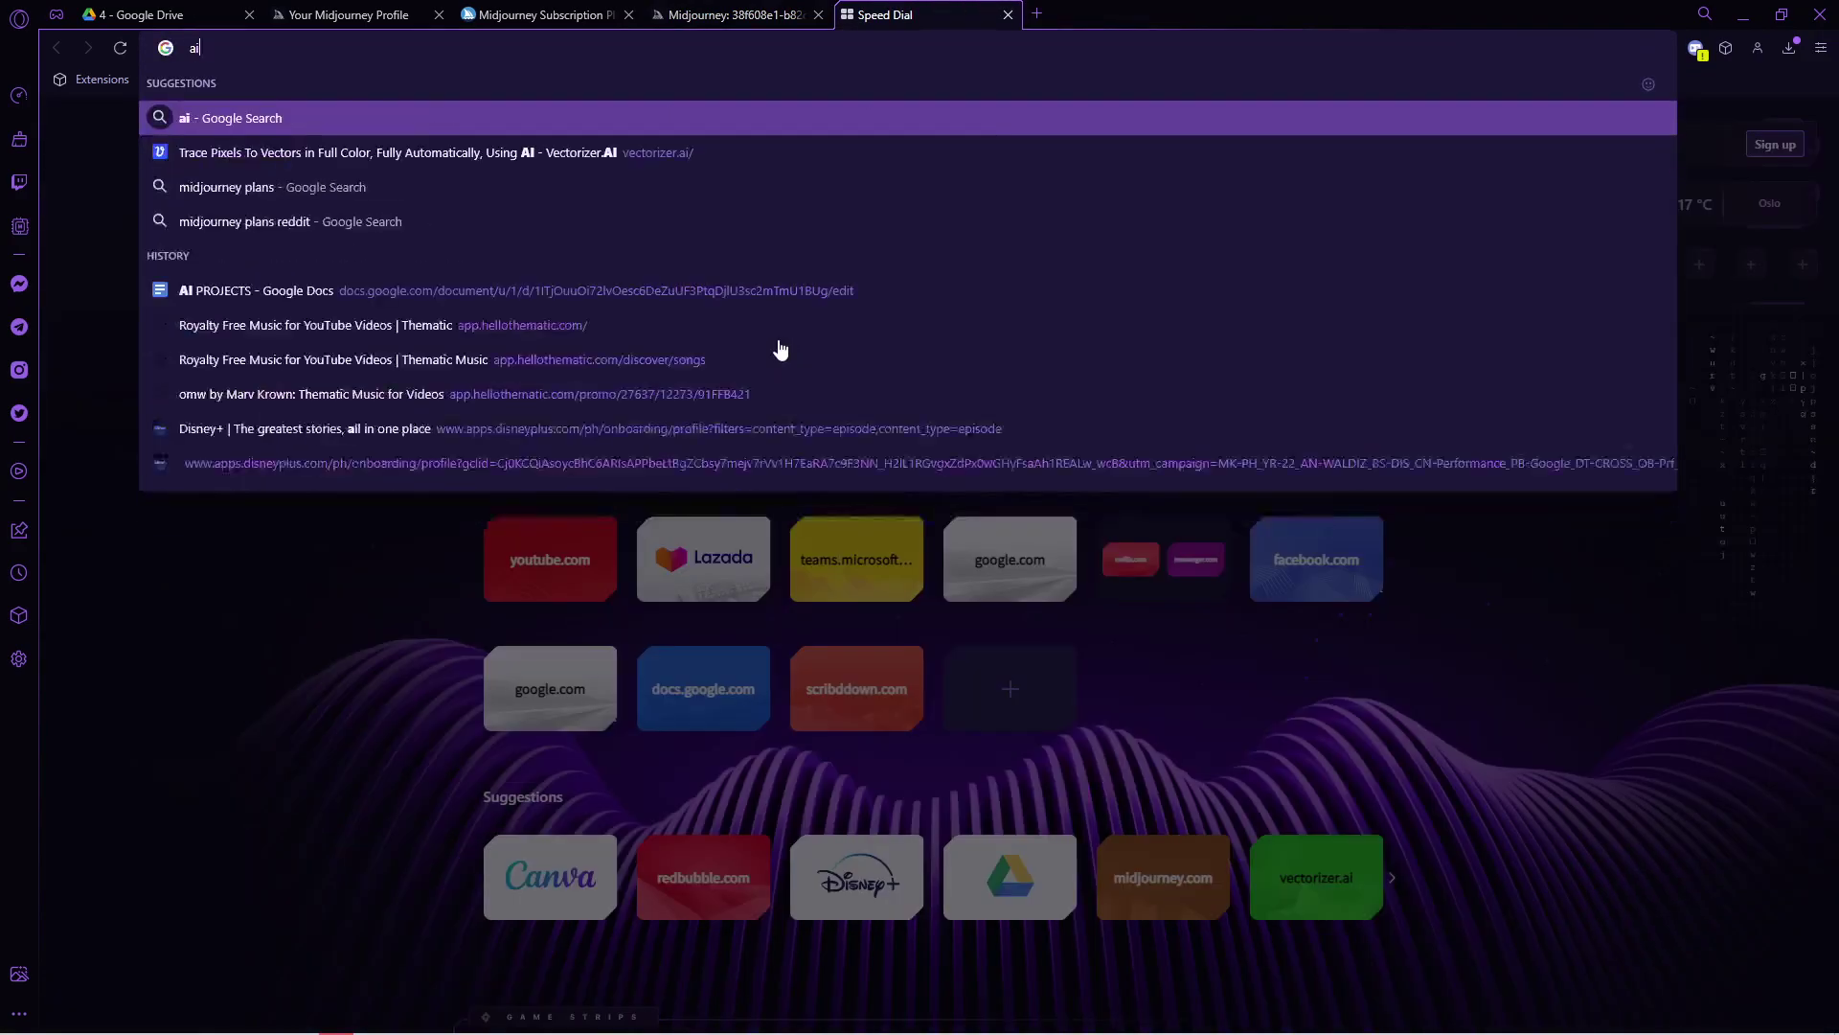
pyautogui.write('.image e')
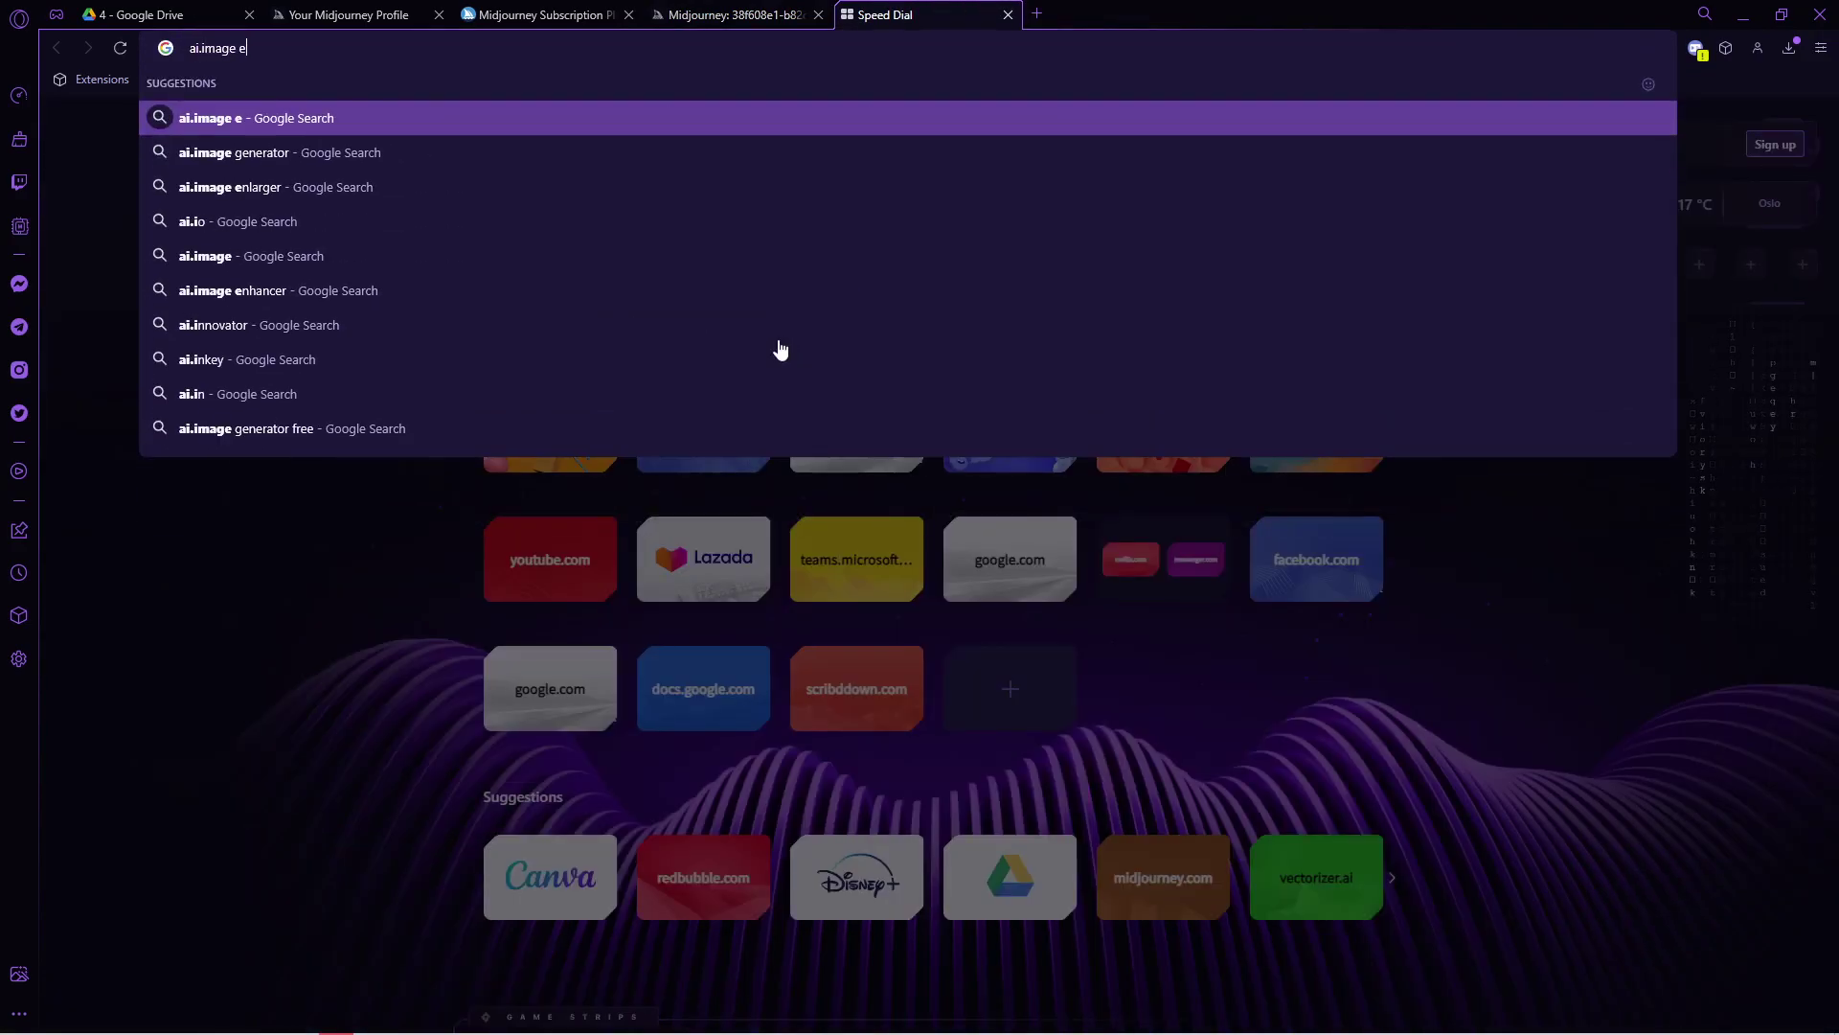
pyautogui.write('nlarger')
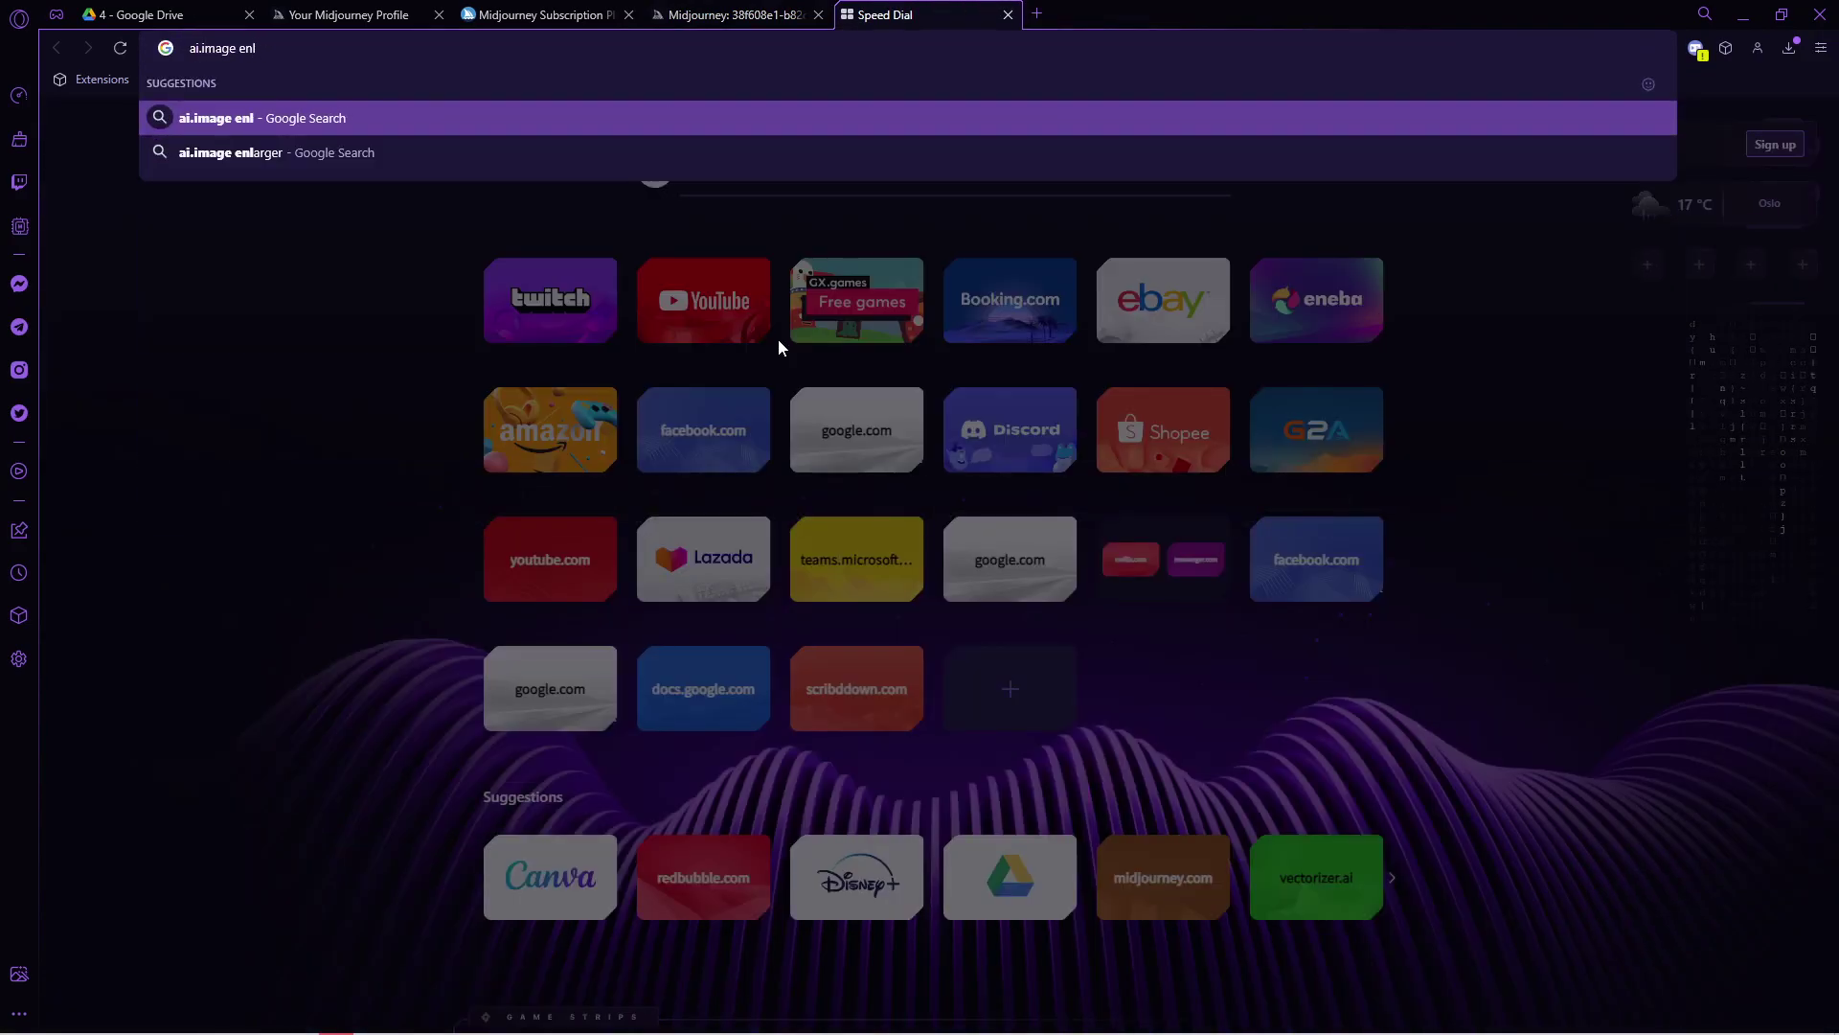
pyautogui.press('Return')
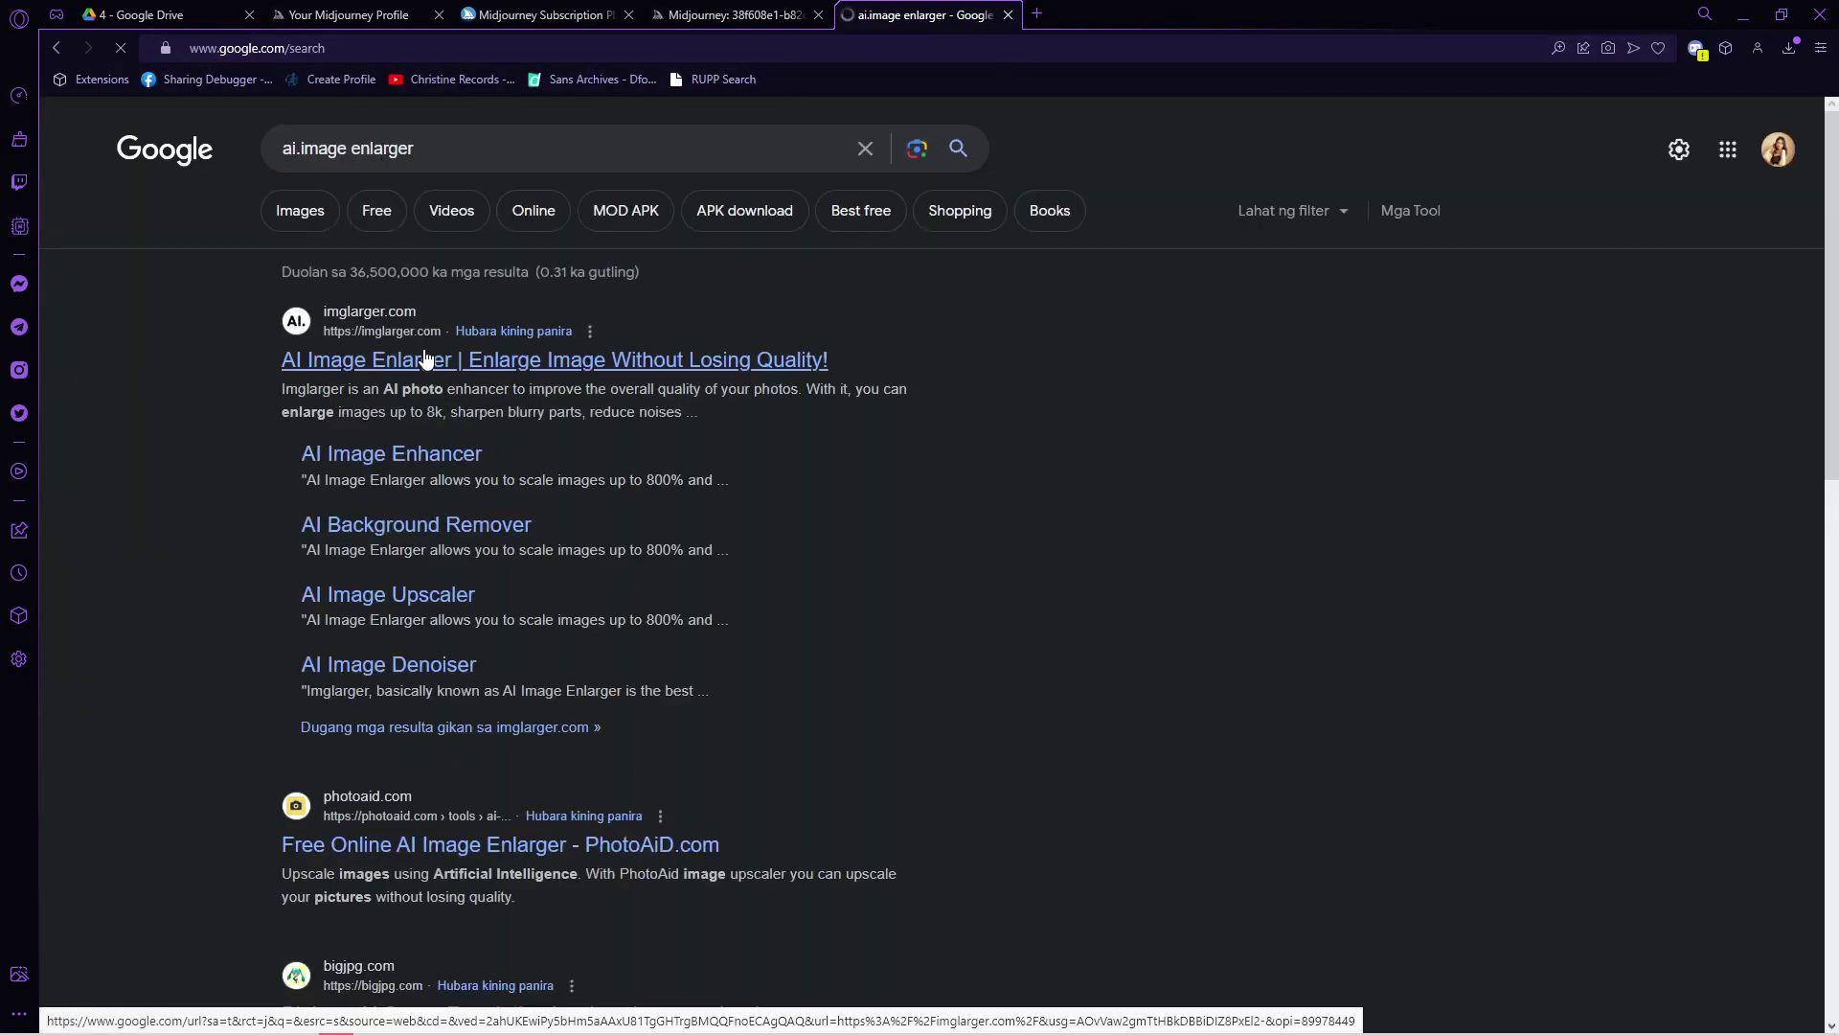
pyautogui.click(433, 359)
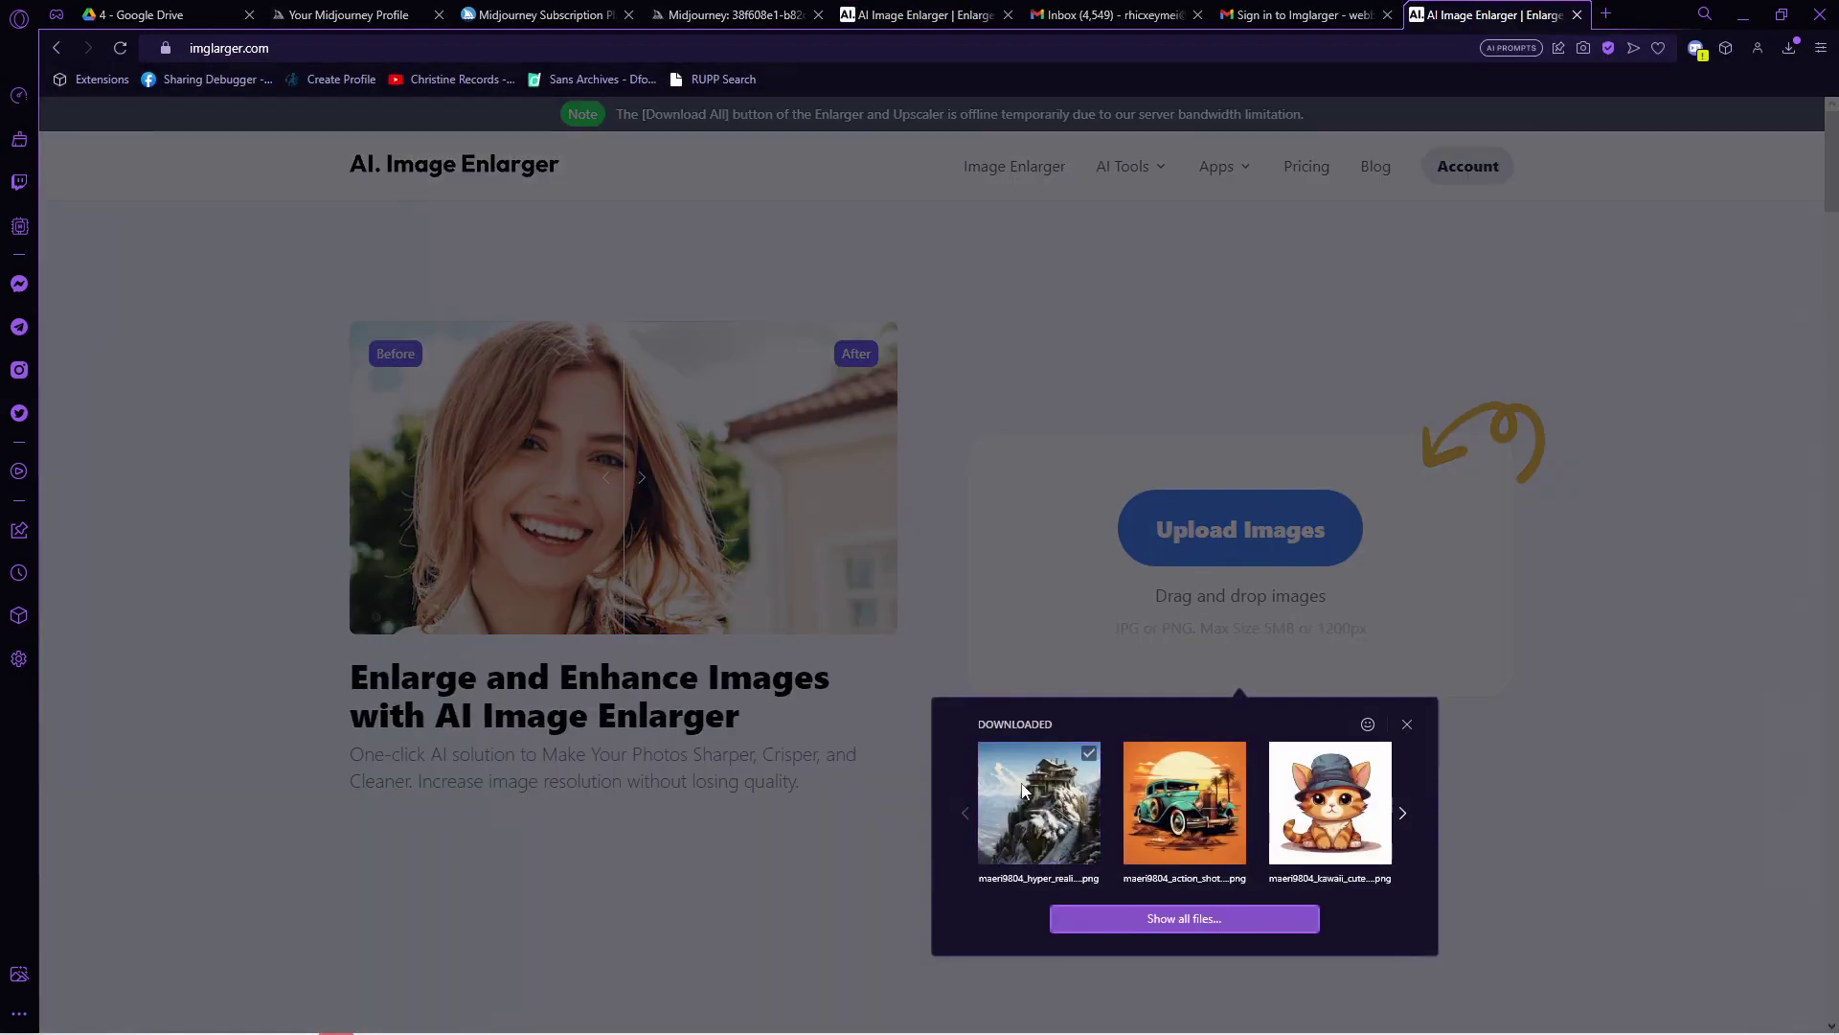
# Upload the mountain house image to Imglarger, enlarge it 4x, and download the results zip
pyautogui.moveTo(1025, 788); pyautogui.dragTo(1107, 688)
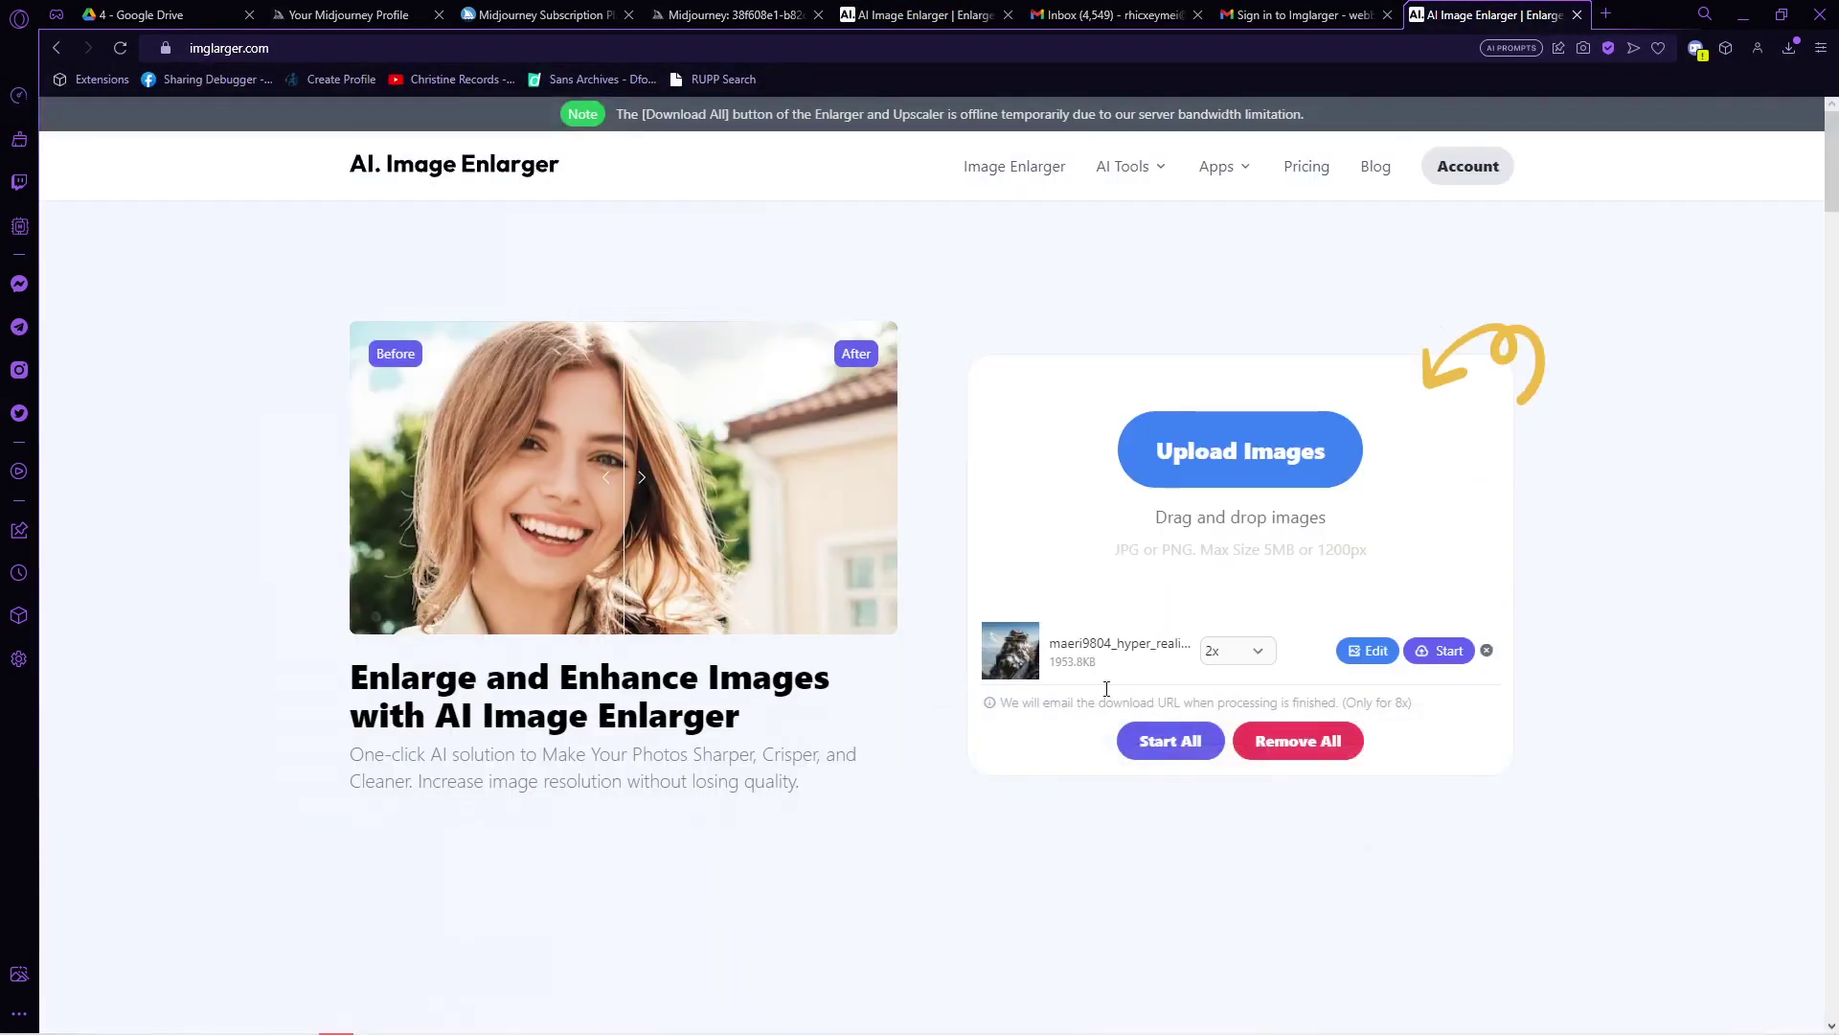
pyautogui.click(1253, 649)
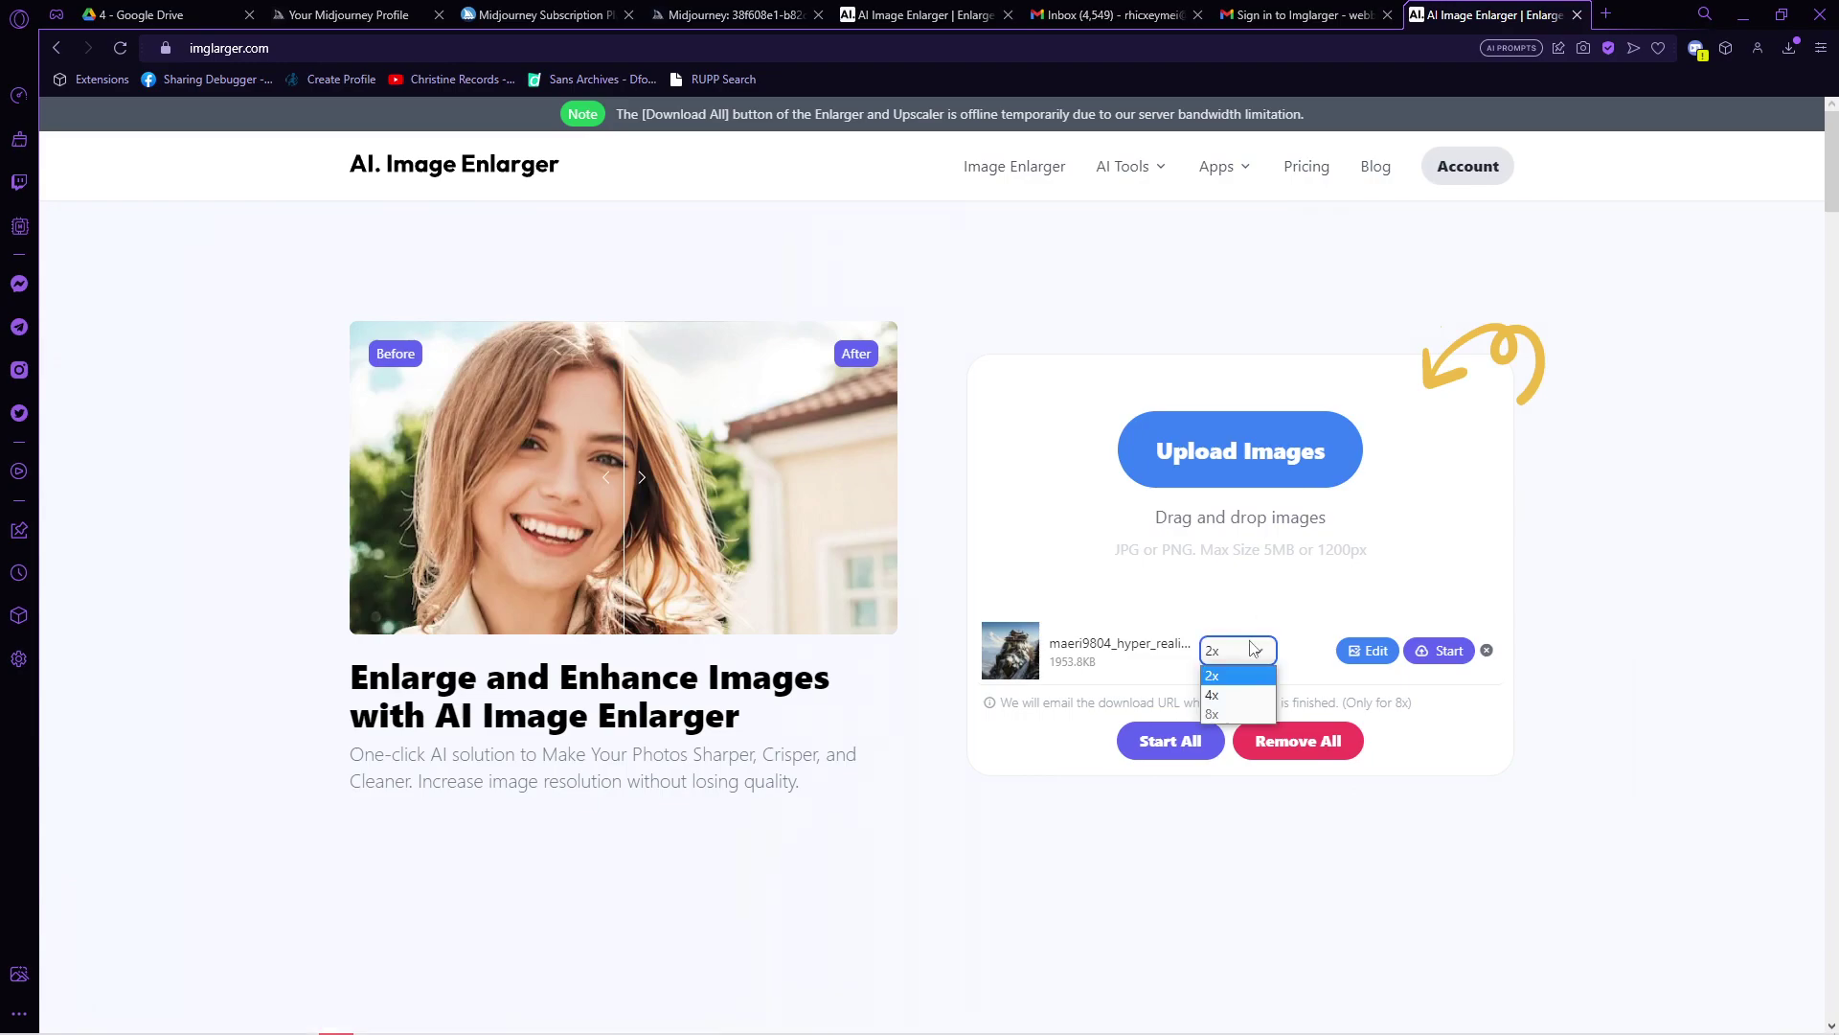
pyautogui.click(1243, 688)
pyautogui.click(1202, 748)
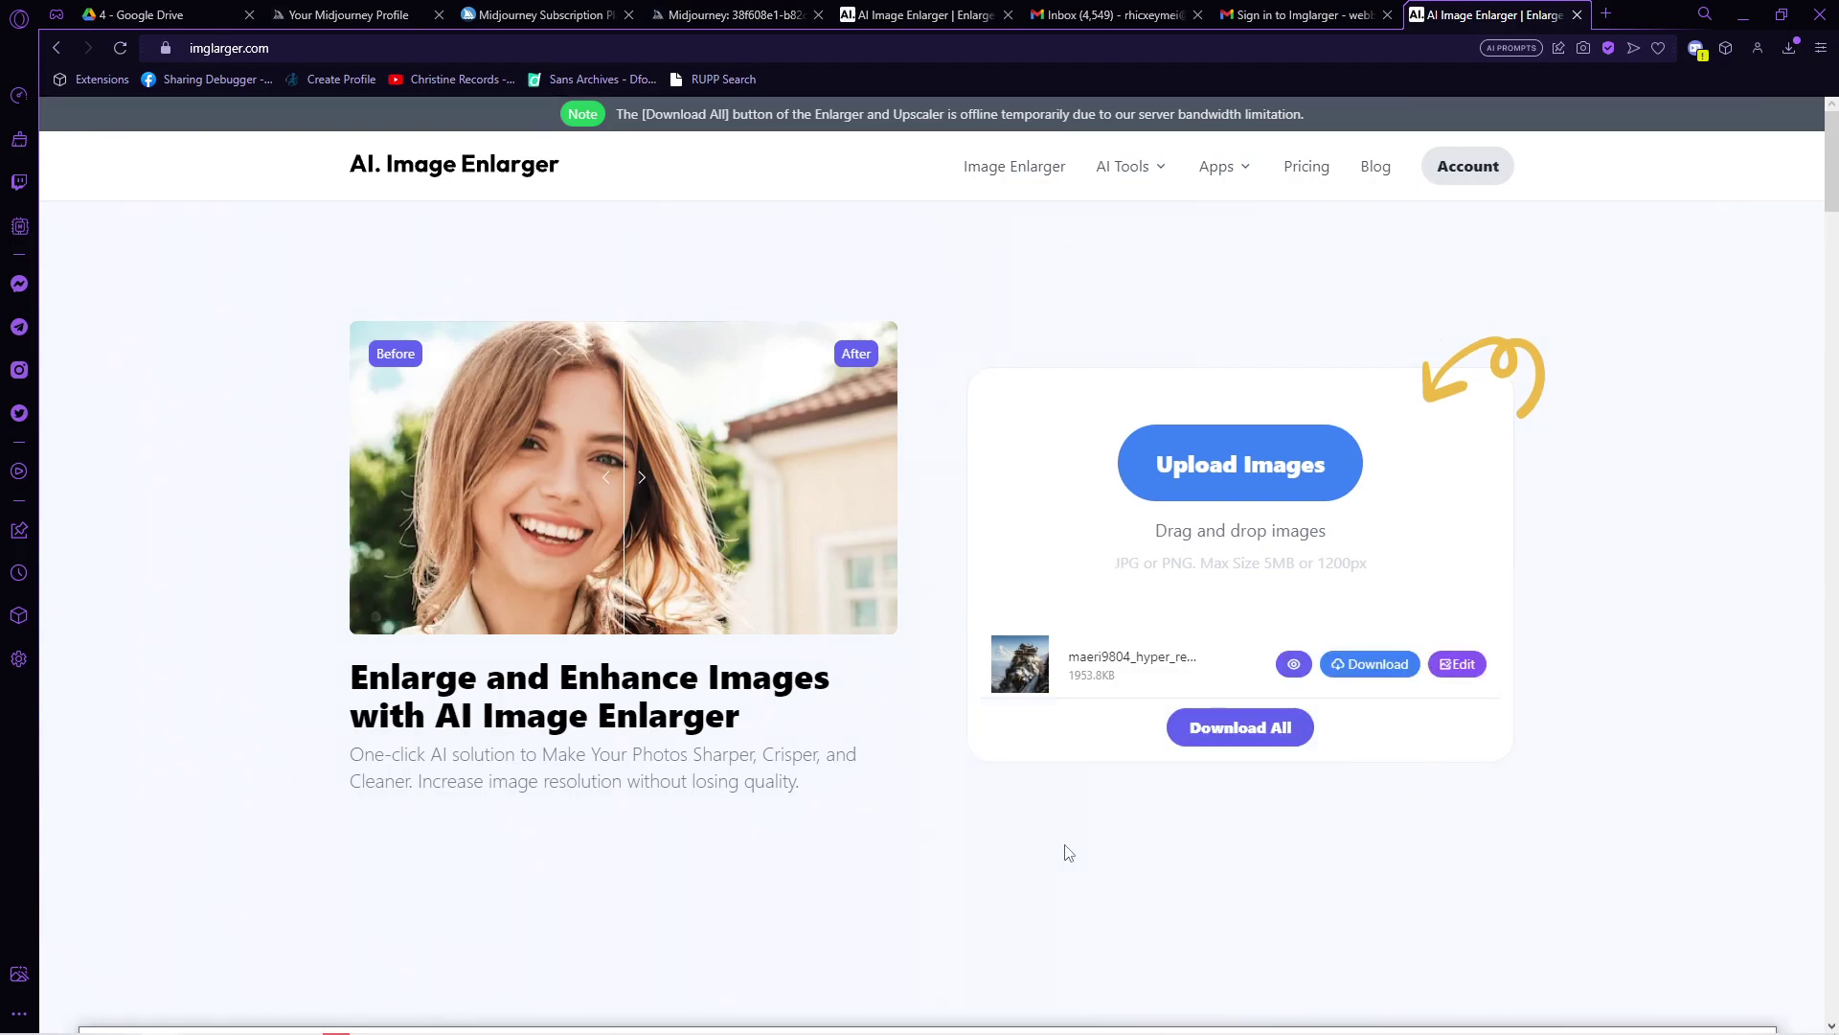
pyautogui.click(1233, 725)
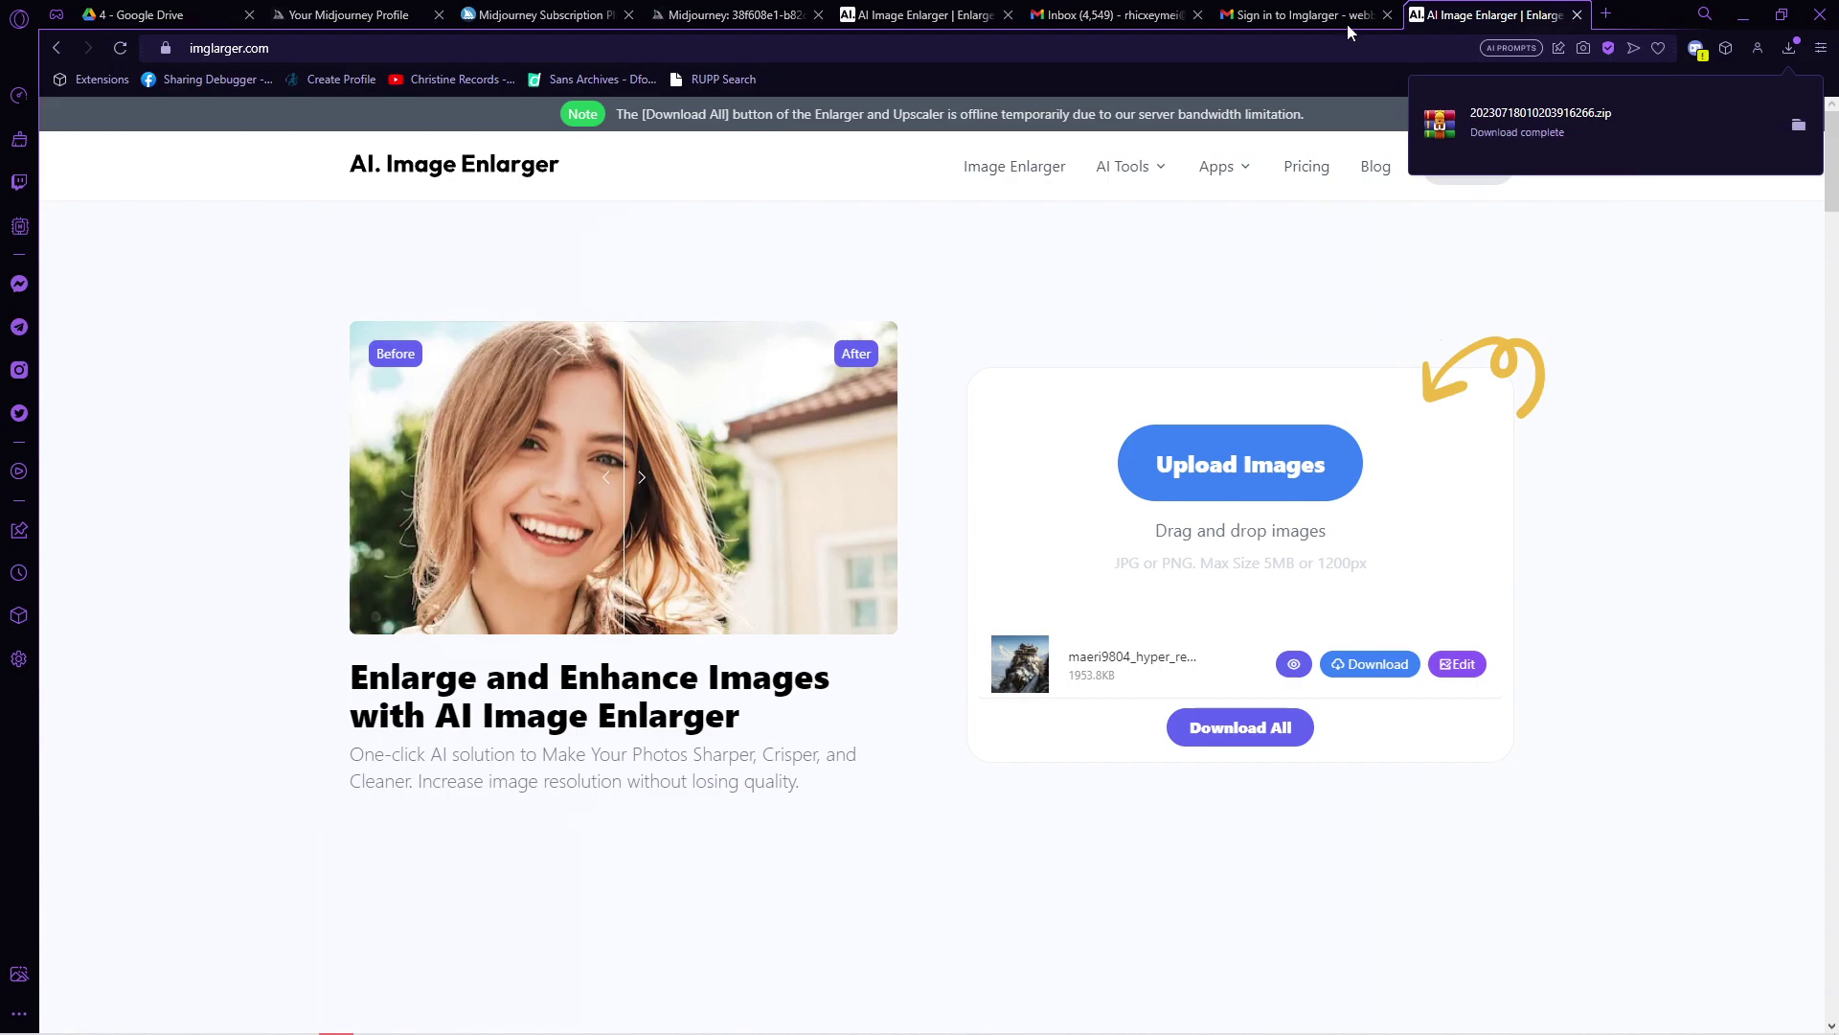
pyautogui.moveTo(103, 1027)
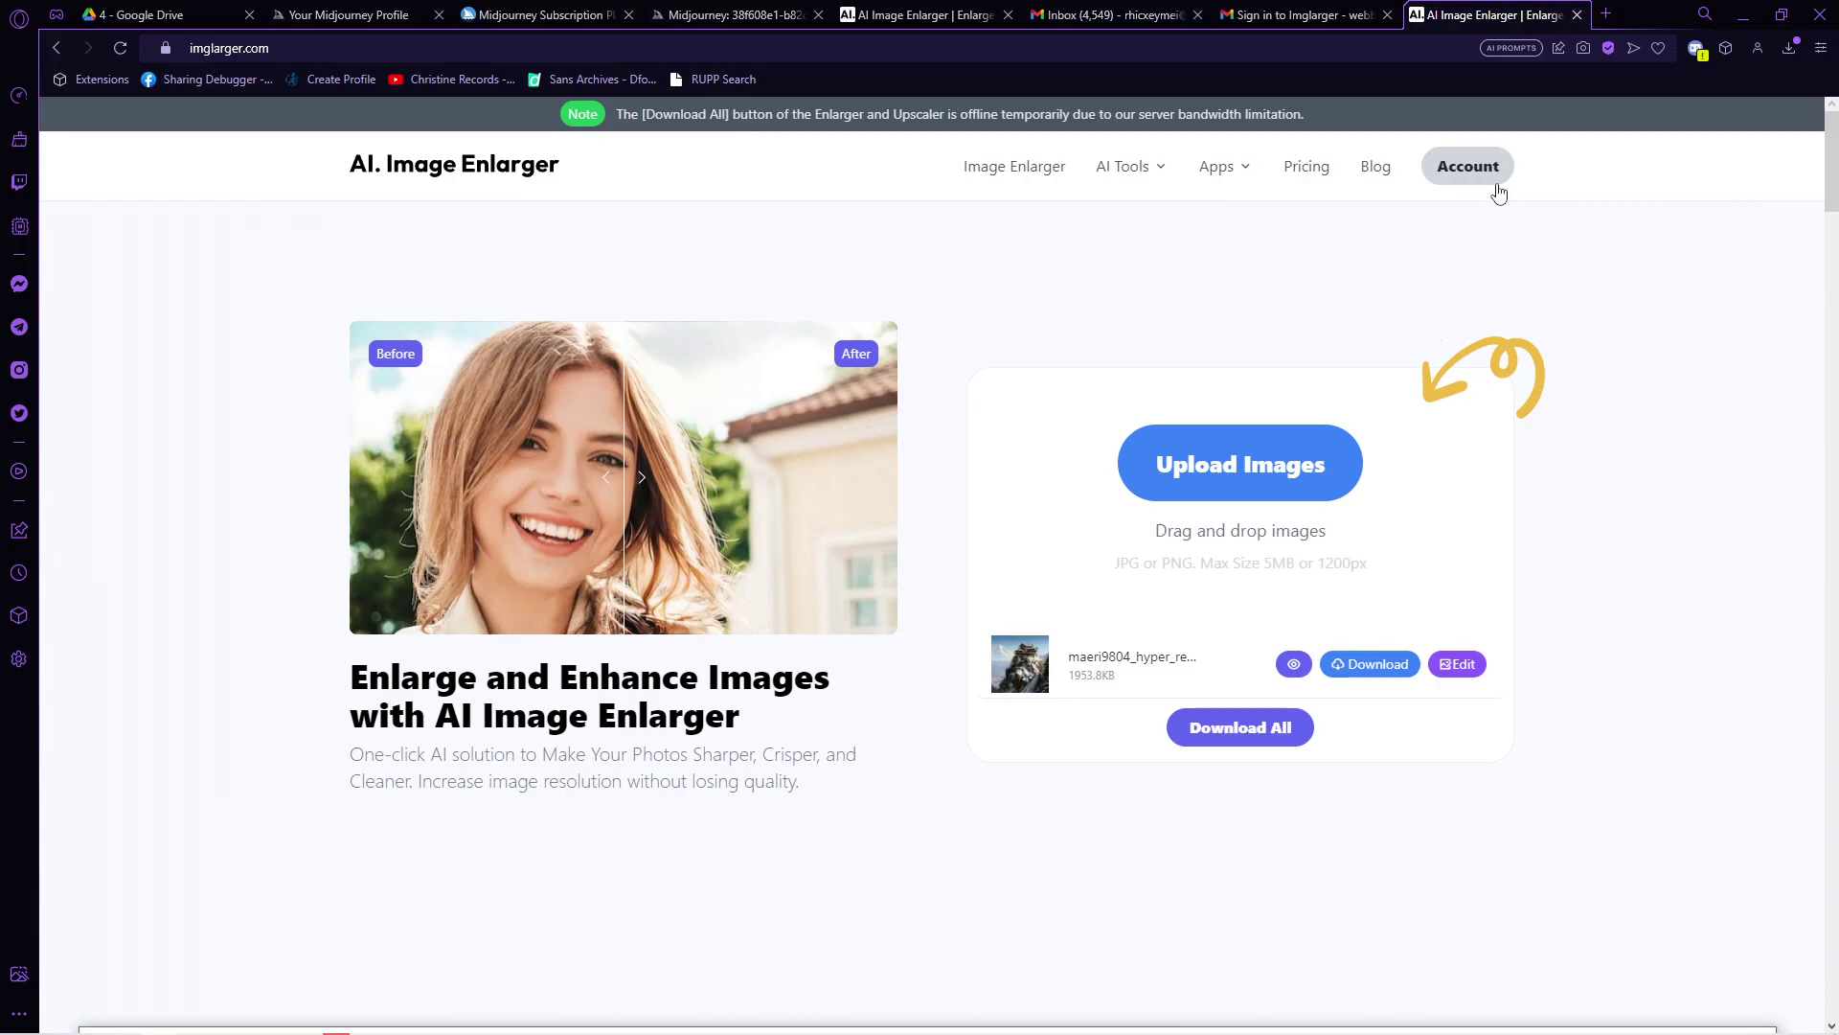
# In a new tab, load the Upscale.media site by entering 'upsacle.media'
pyautogui.click(1607, 14)
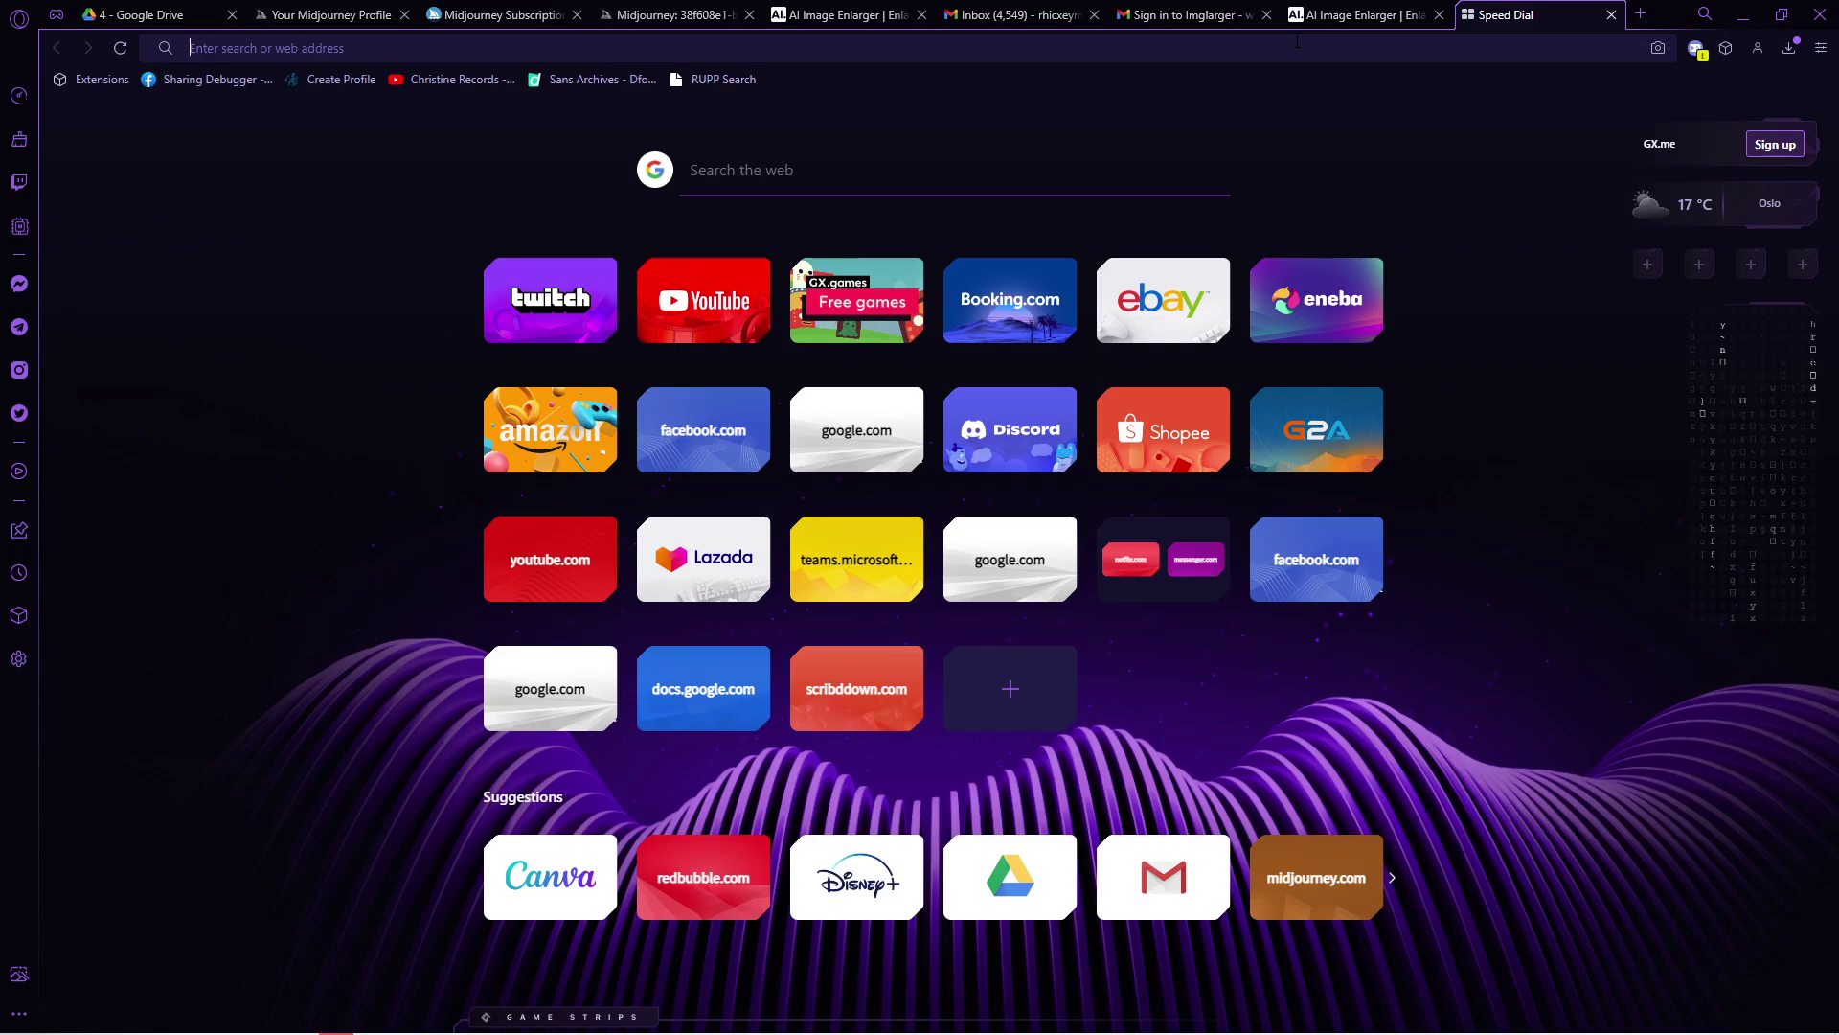
pyautogui.write('upsacle.media')
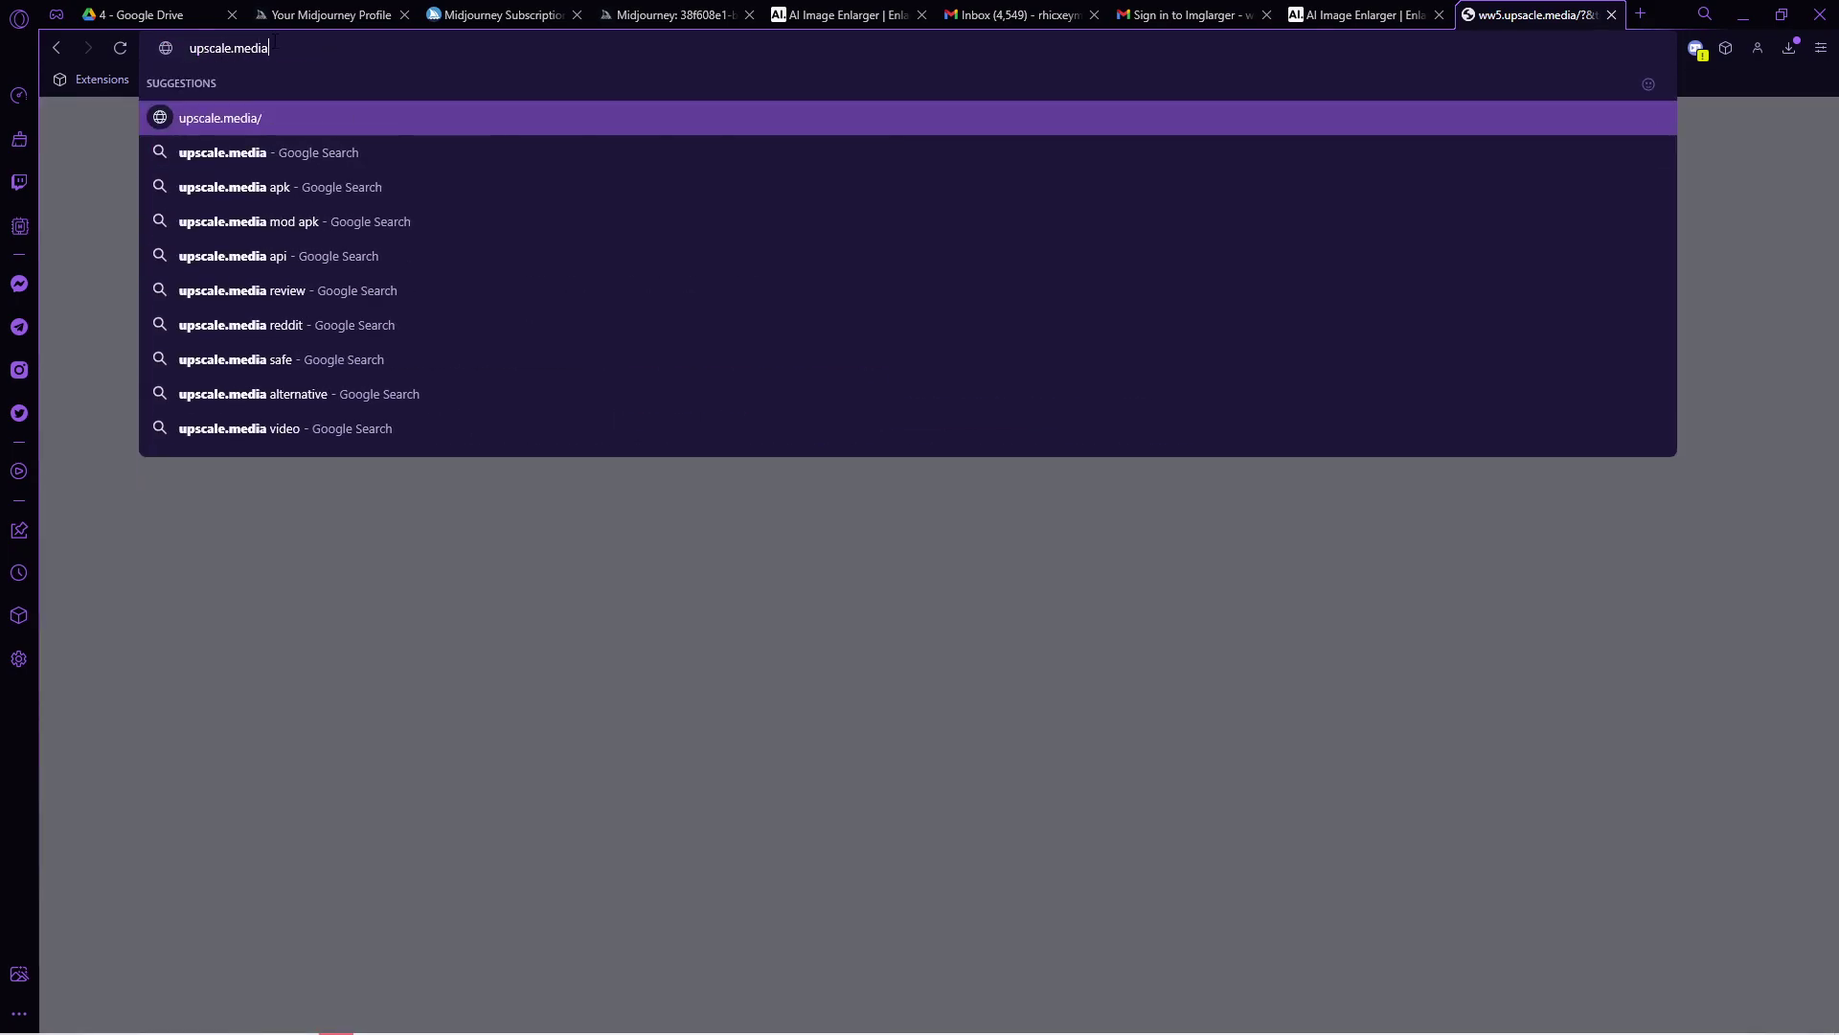
pyautogui.press('Return')
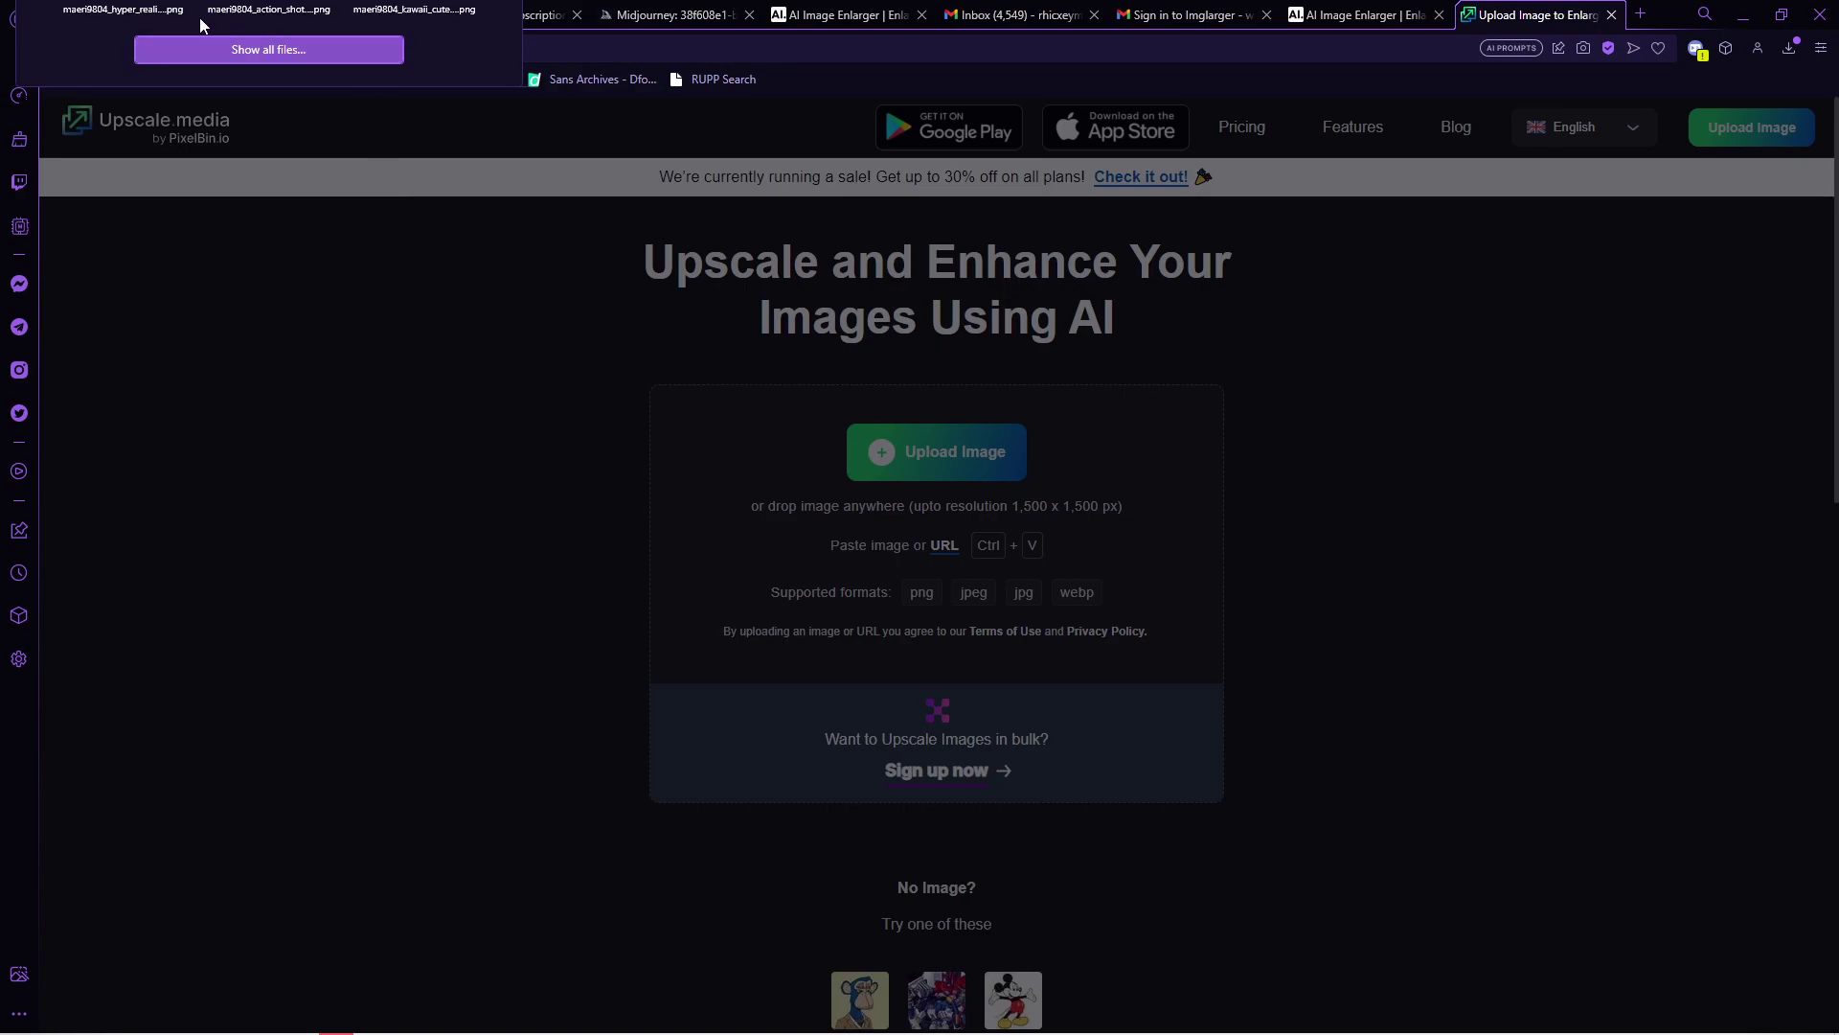
# Upload the downloaded house PNG and download its 2x upscaled 2048 × 2048 AI version
pyautogui.moveTo(199, 17); pyautogui.dragTo(871, 567)
pyautogui.scroll(-1, 1193, 661)
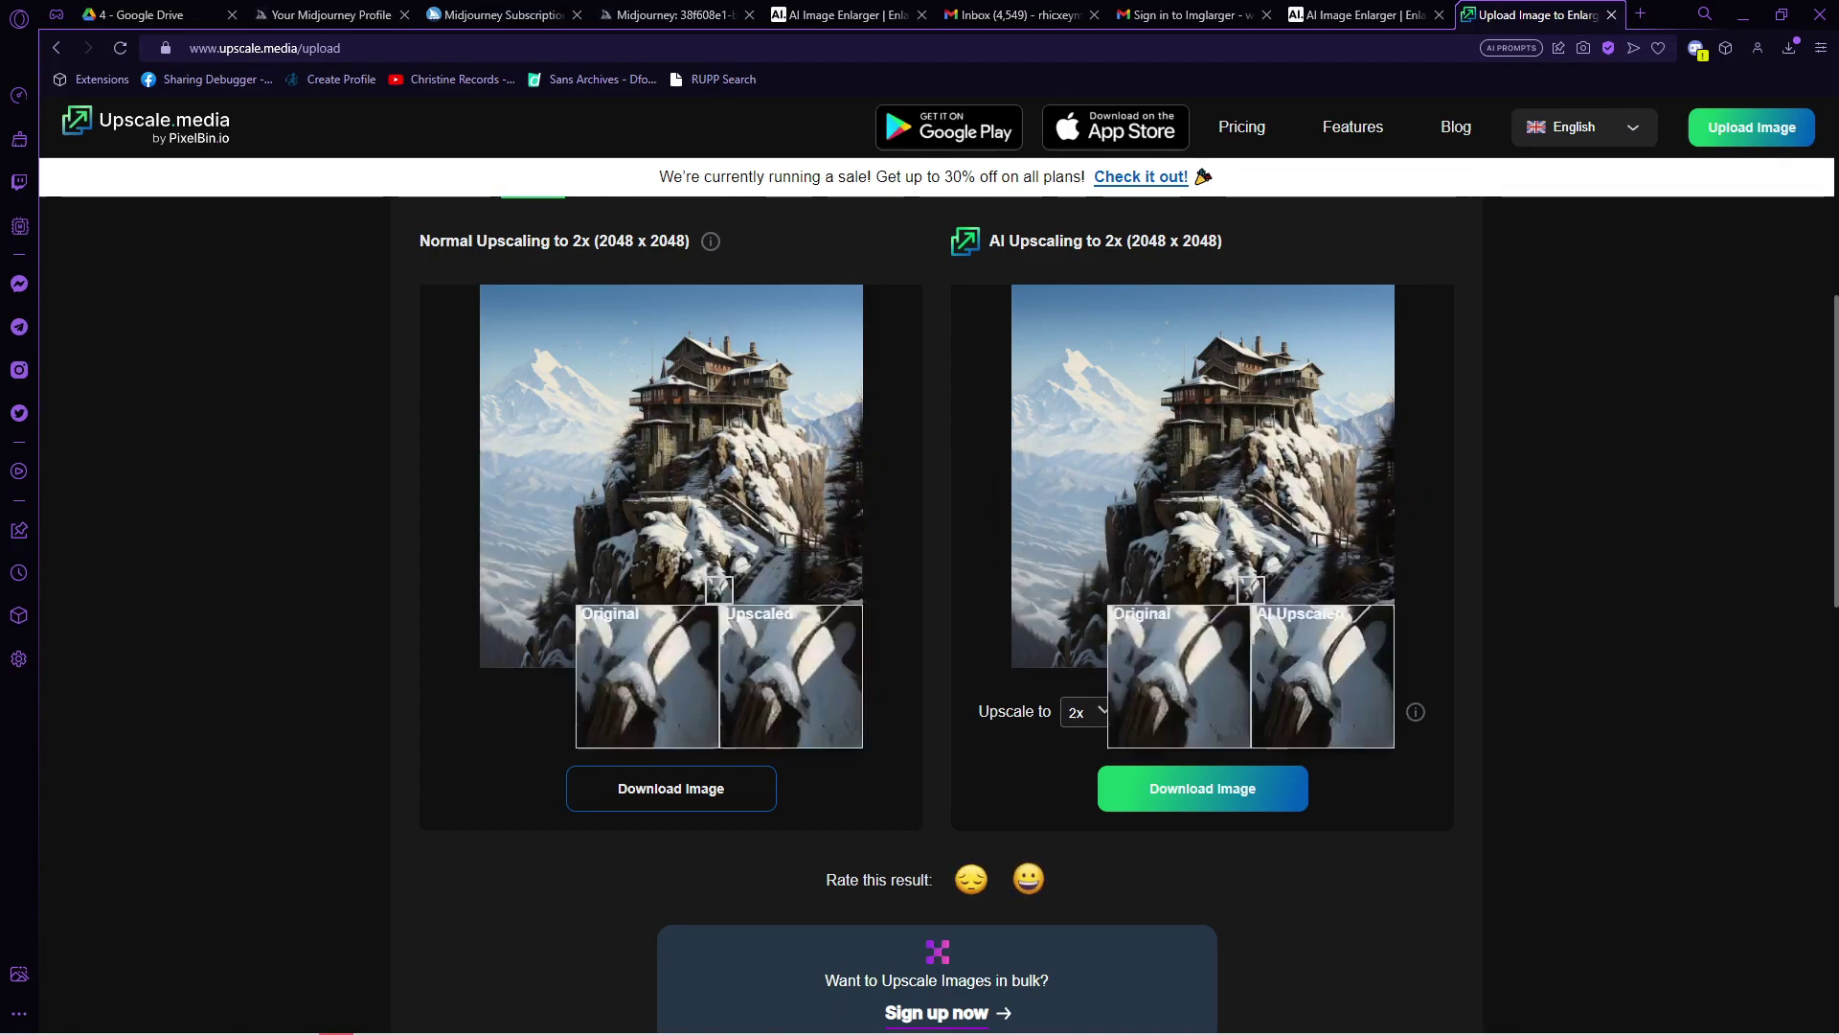
pyautogui.click(1289, 795)
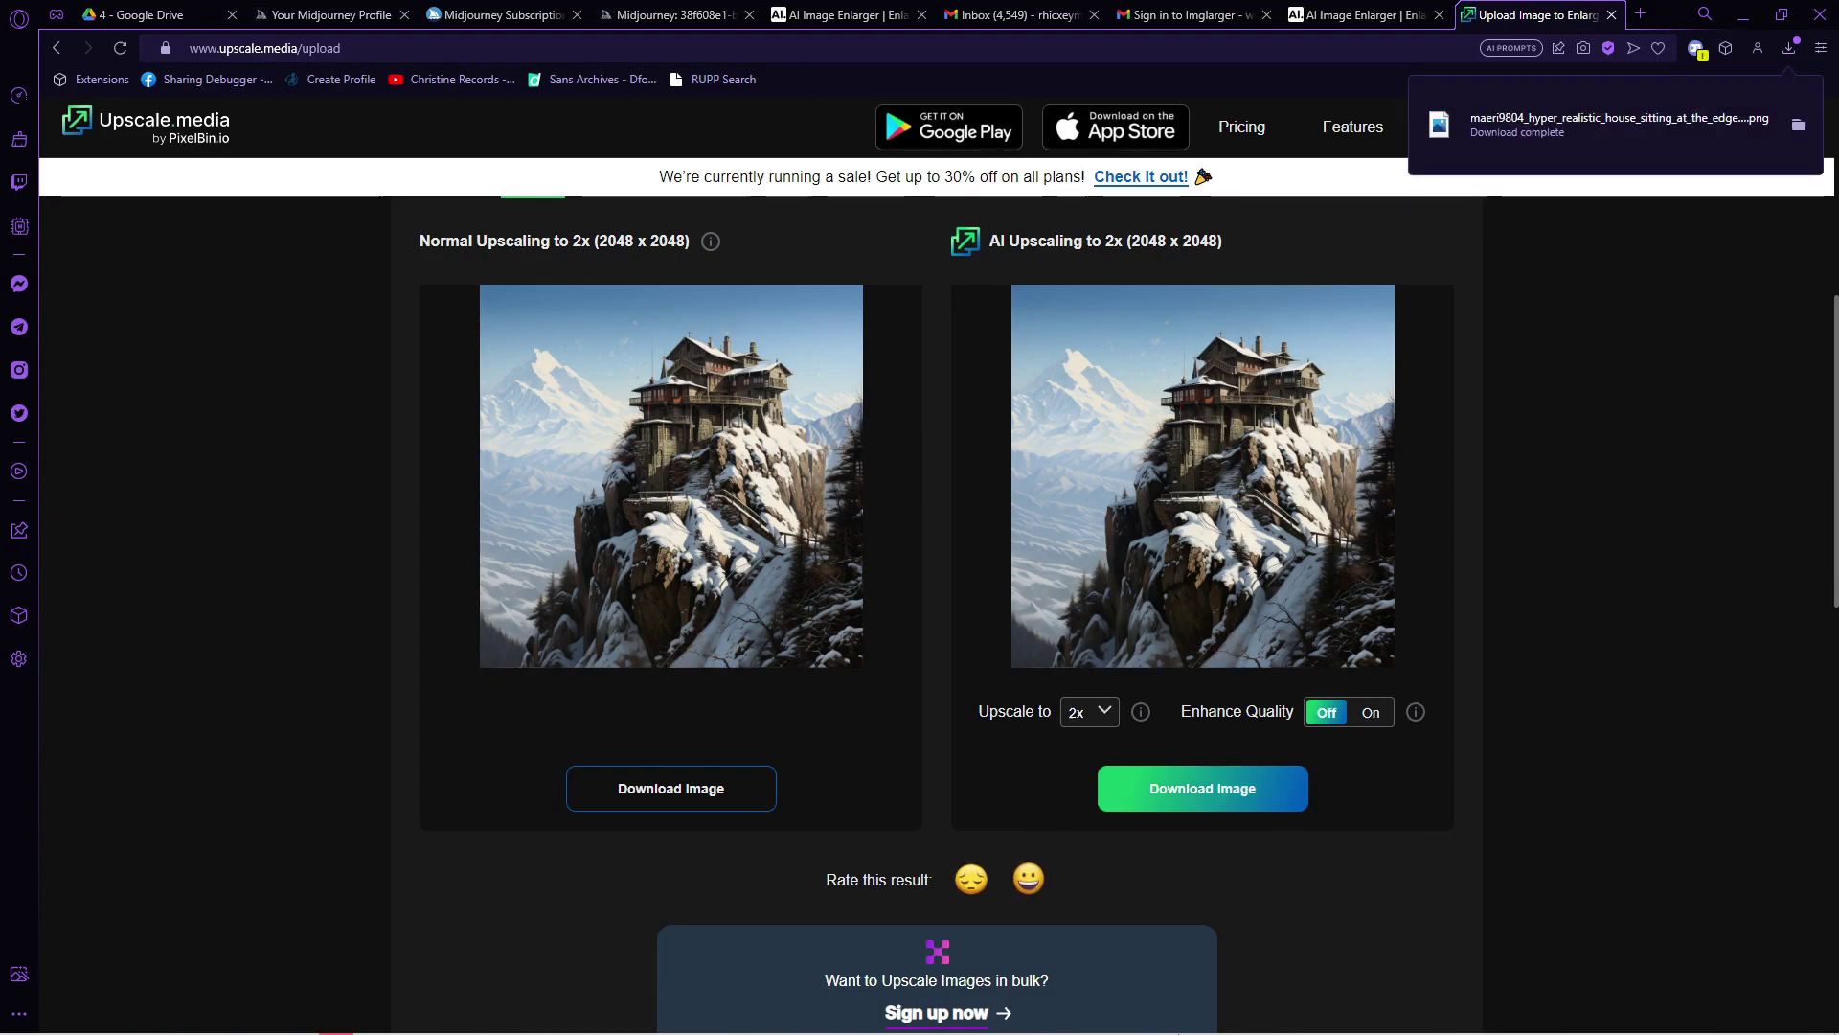
pyautogui.moveTo(485, 1025)
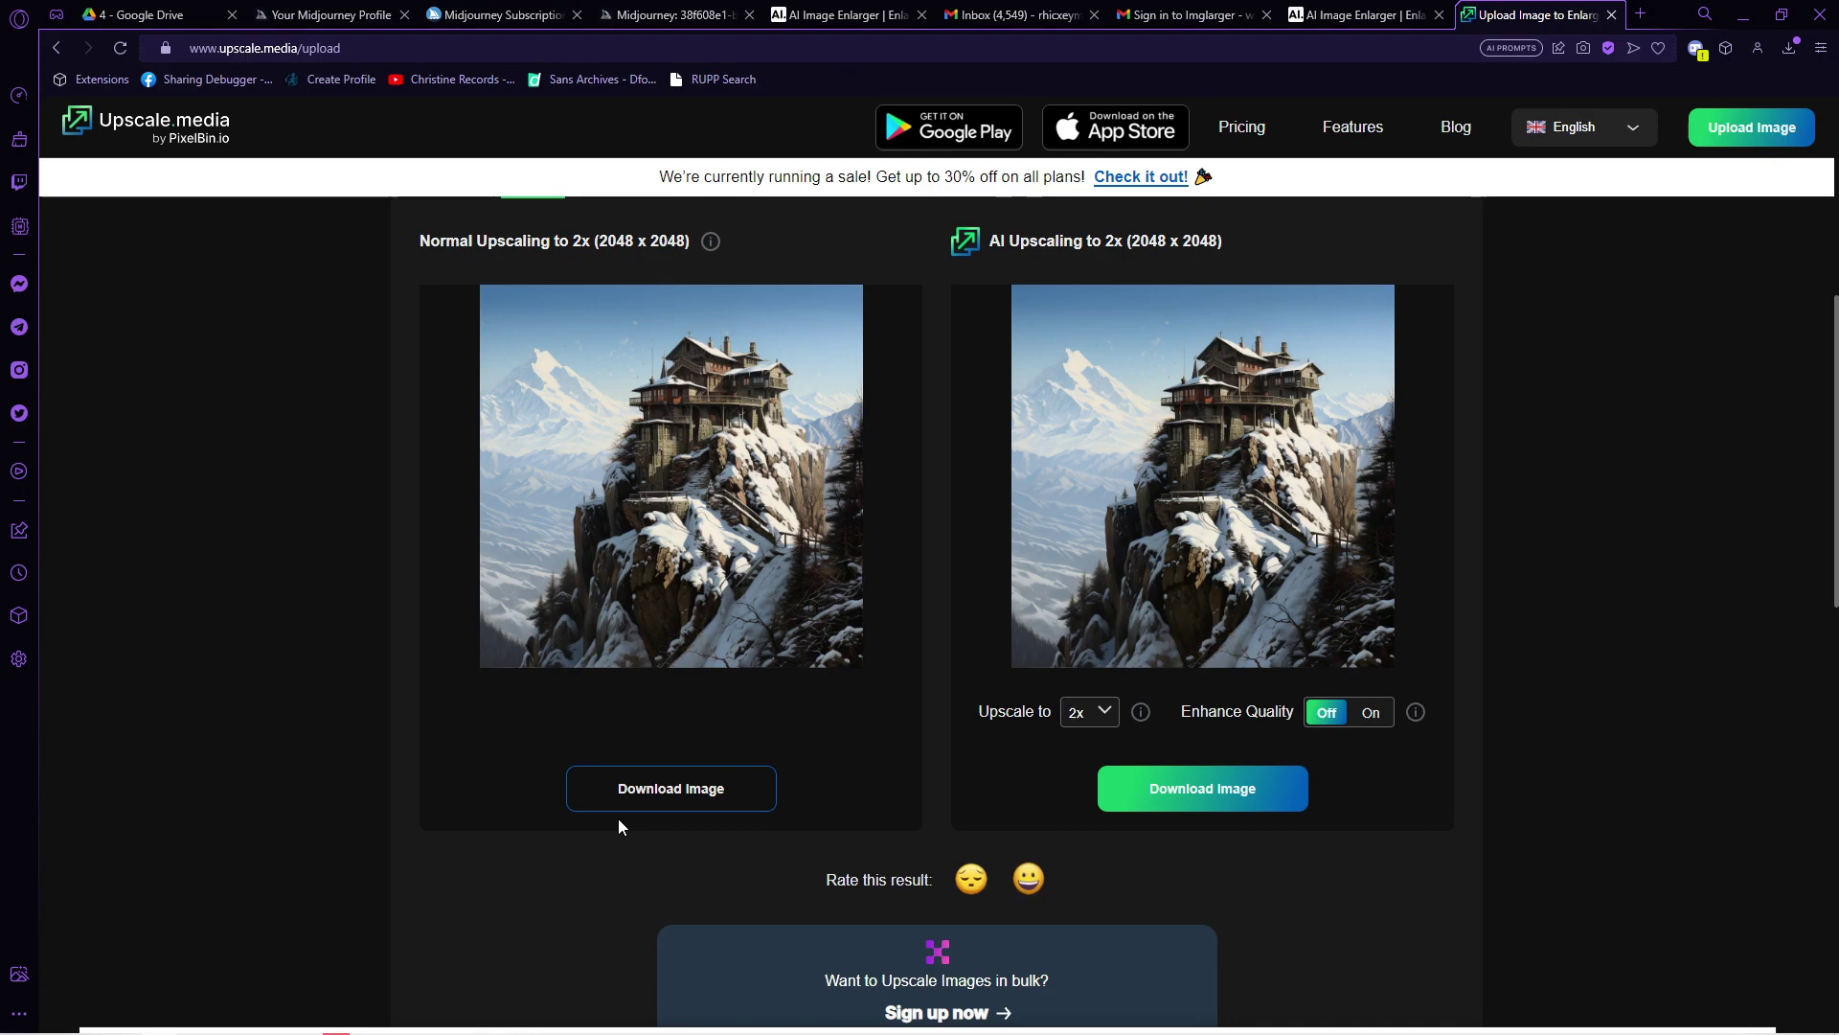
# Open the Vectorizer.AI site in a new tab via the 'vectorizer' search suggestion
pyautogui.hotkey('ctrl', 't')
pyautogui.write('vectorizer/')
pyautogui.press('BackSpace')
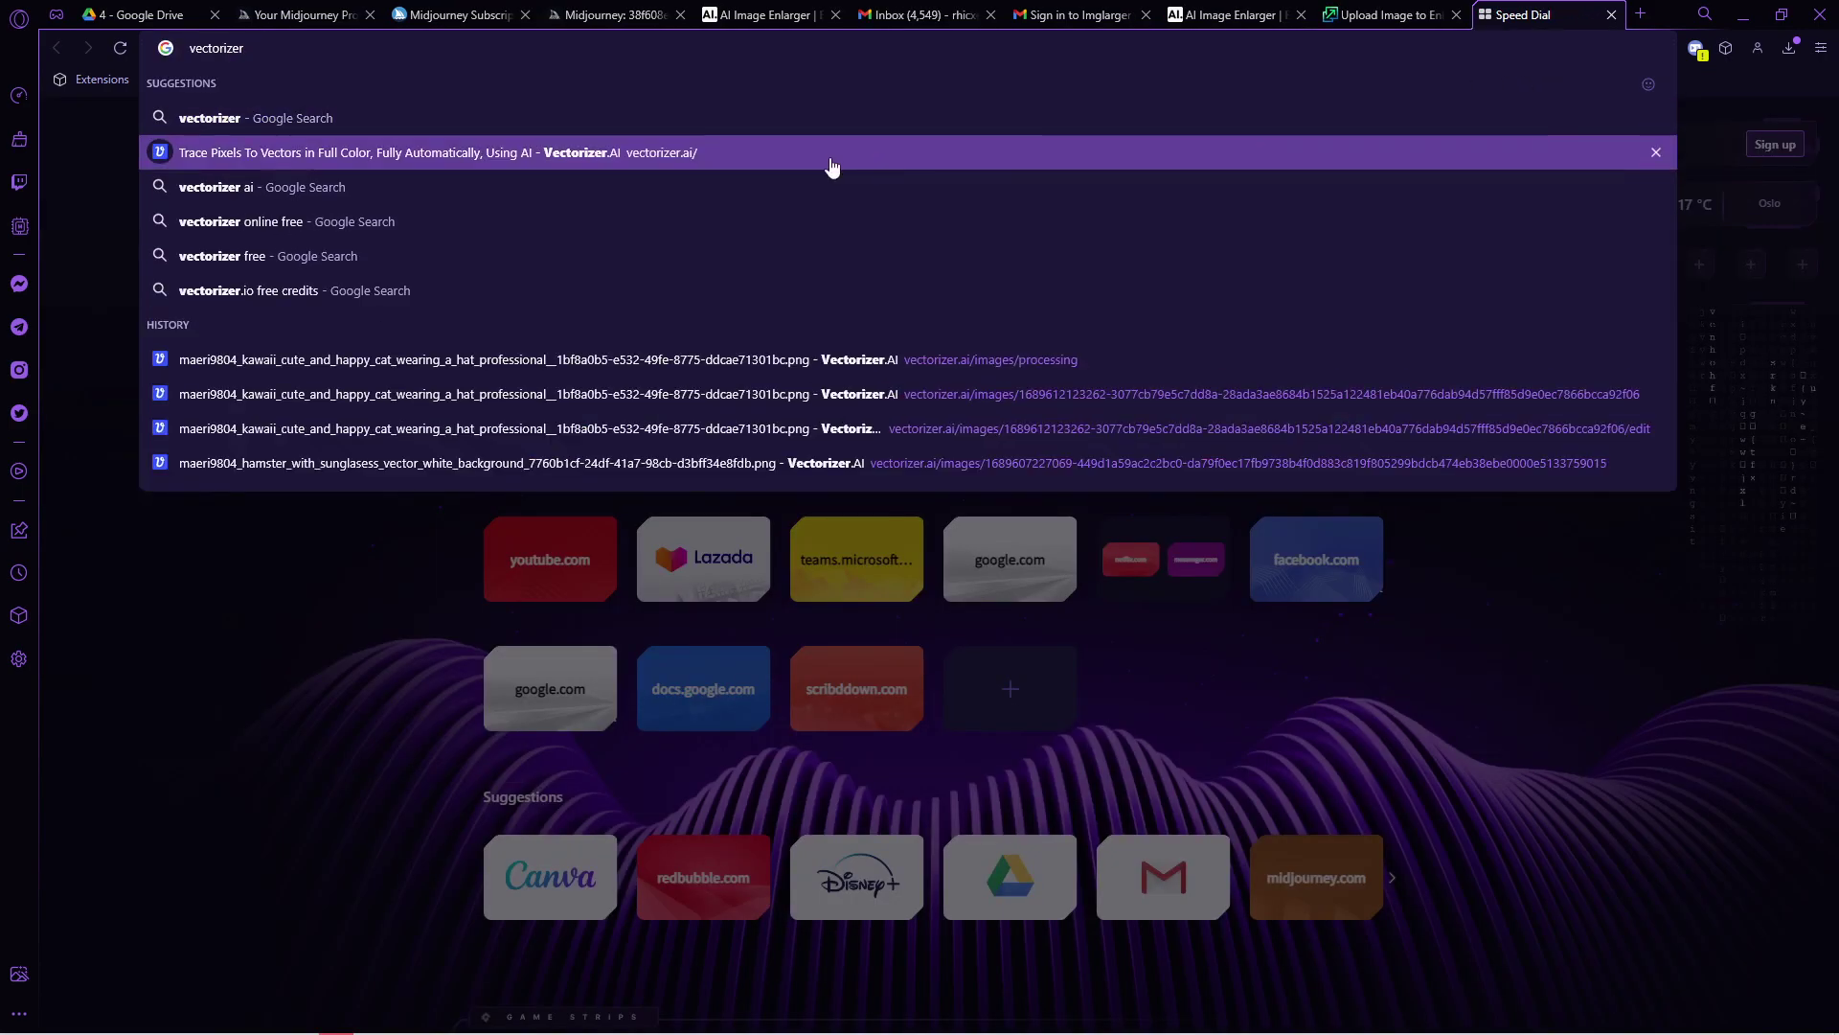
pyautogui.click(623, 182)
pyautogui.click(357, 362)
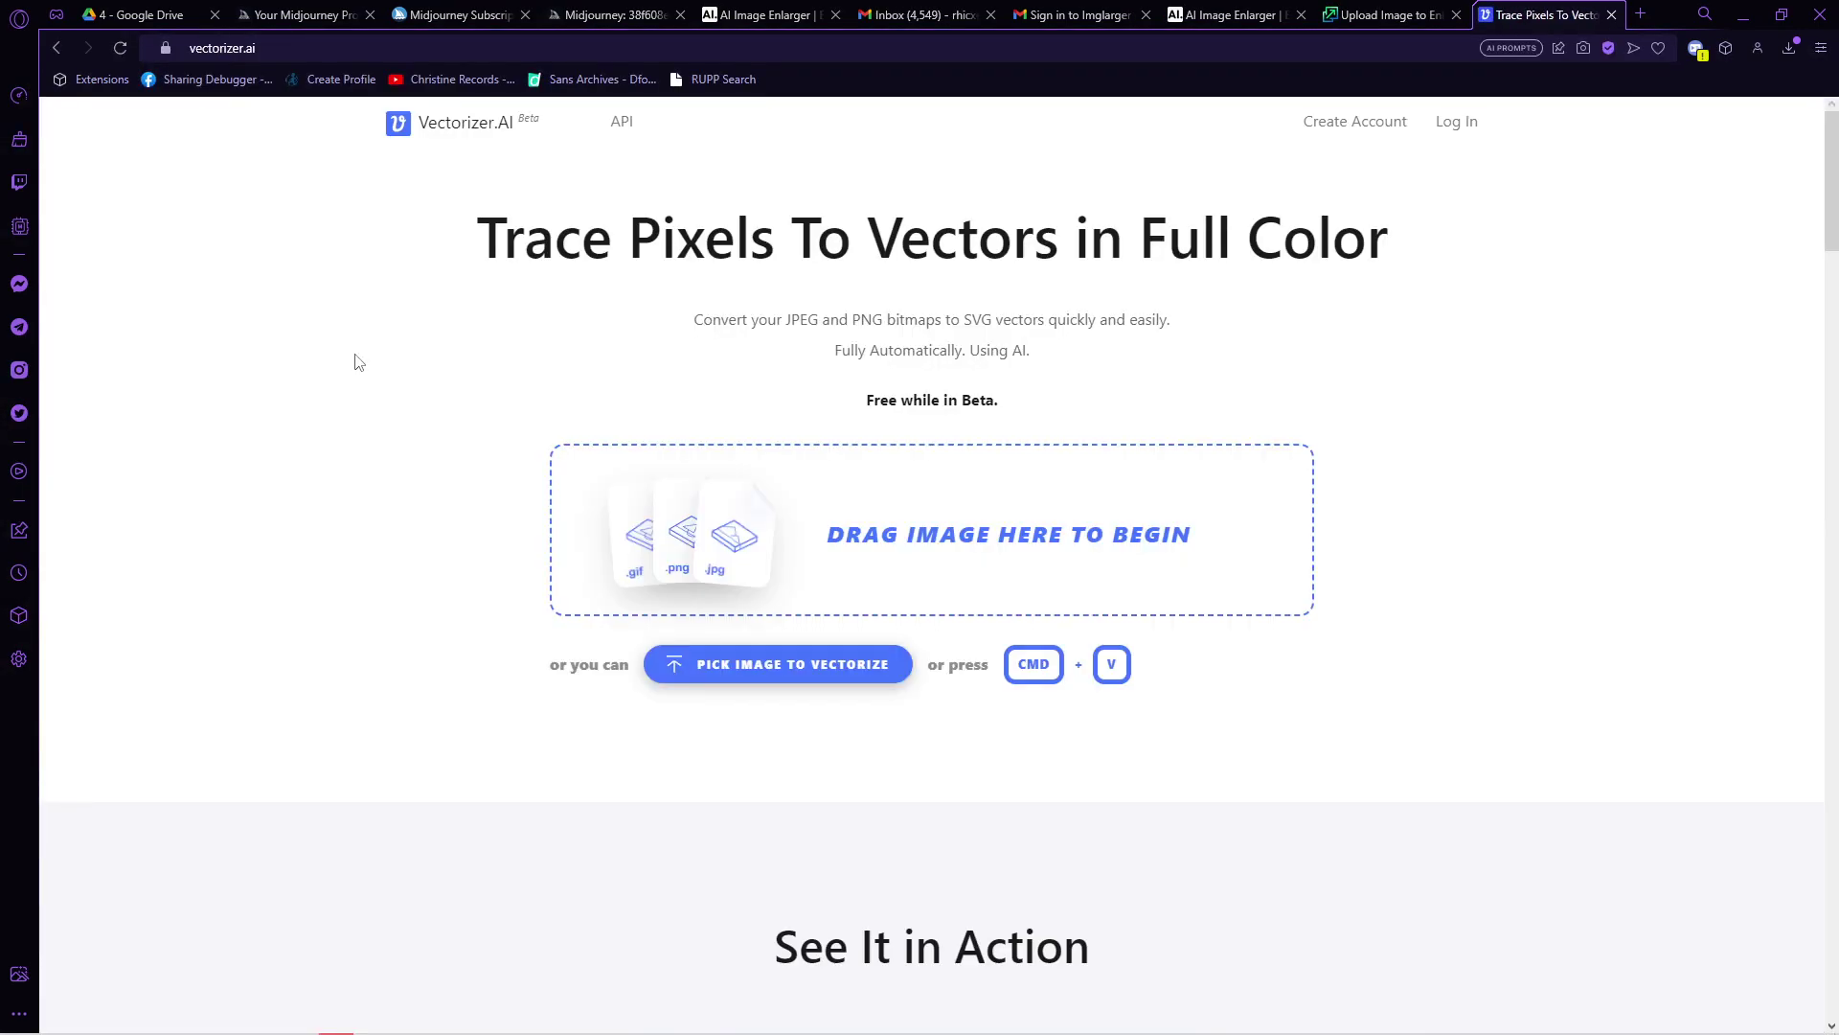
# Vectorize the downloaded mountain house image and download the result as a PNG
pyautogui.click(810, 665)
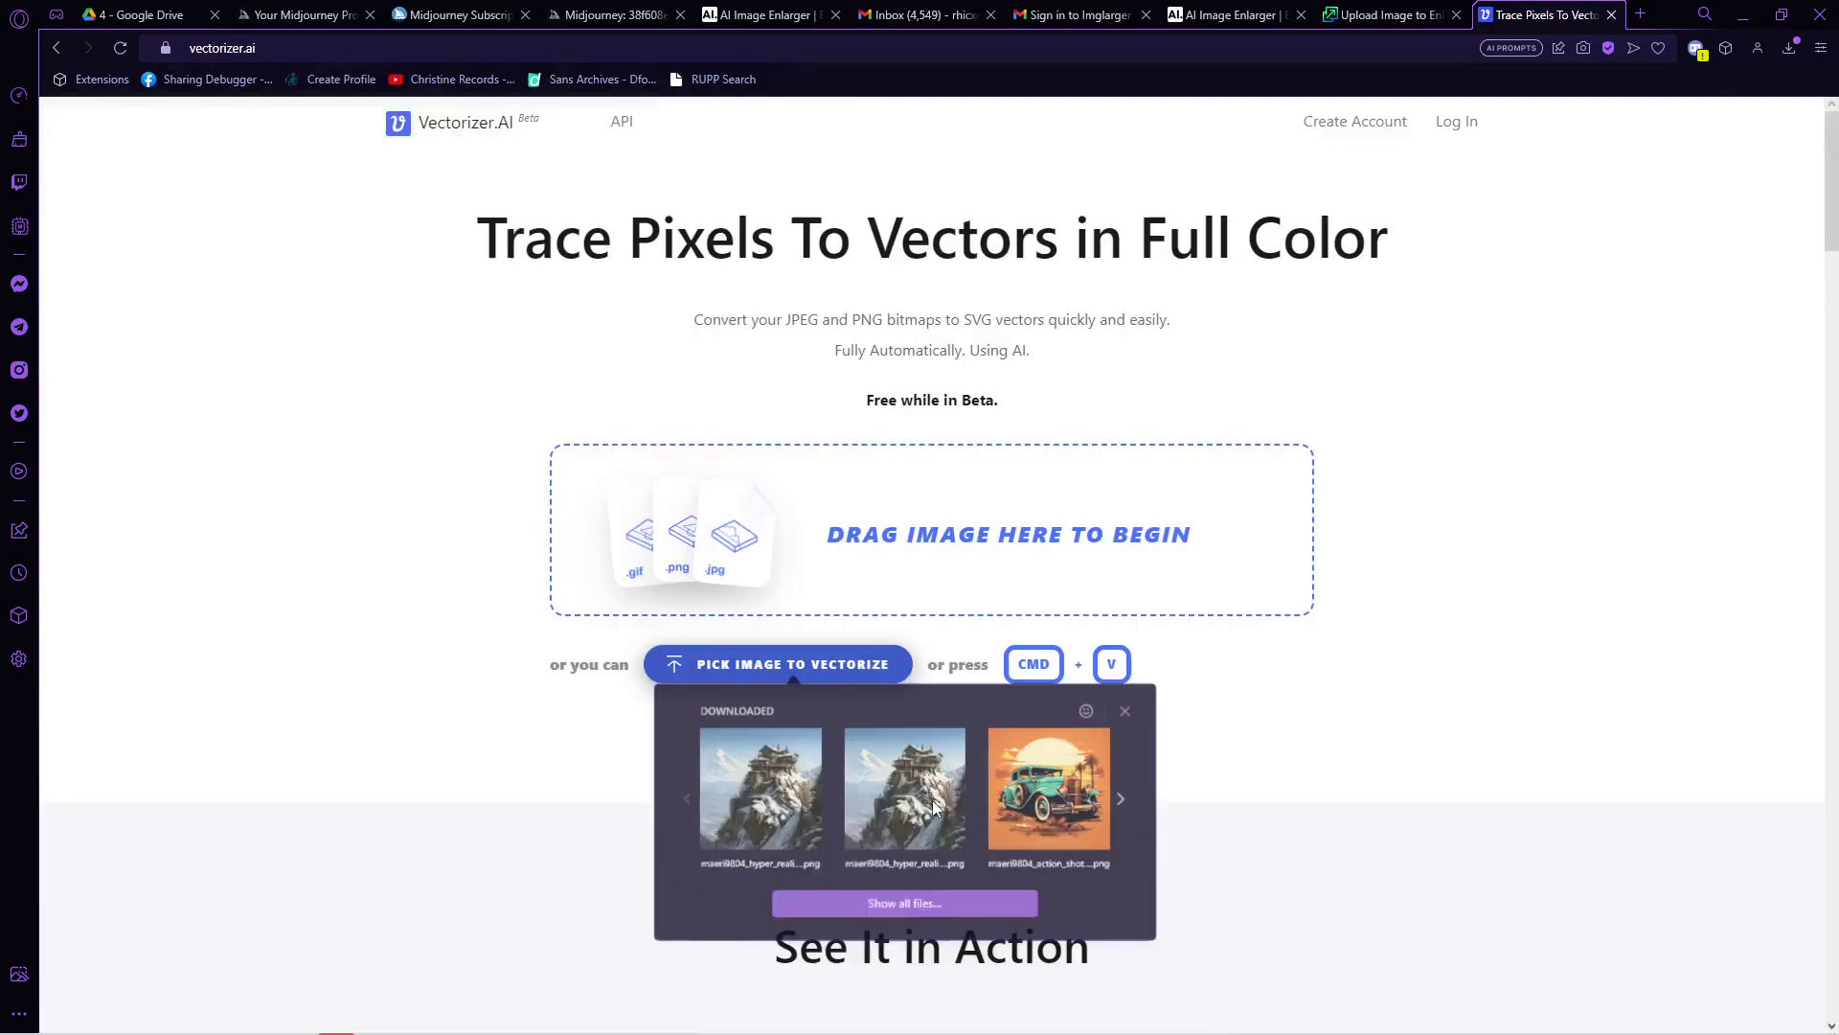
pyautogui.click(760, 784)
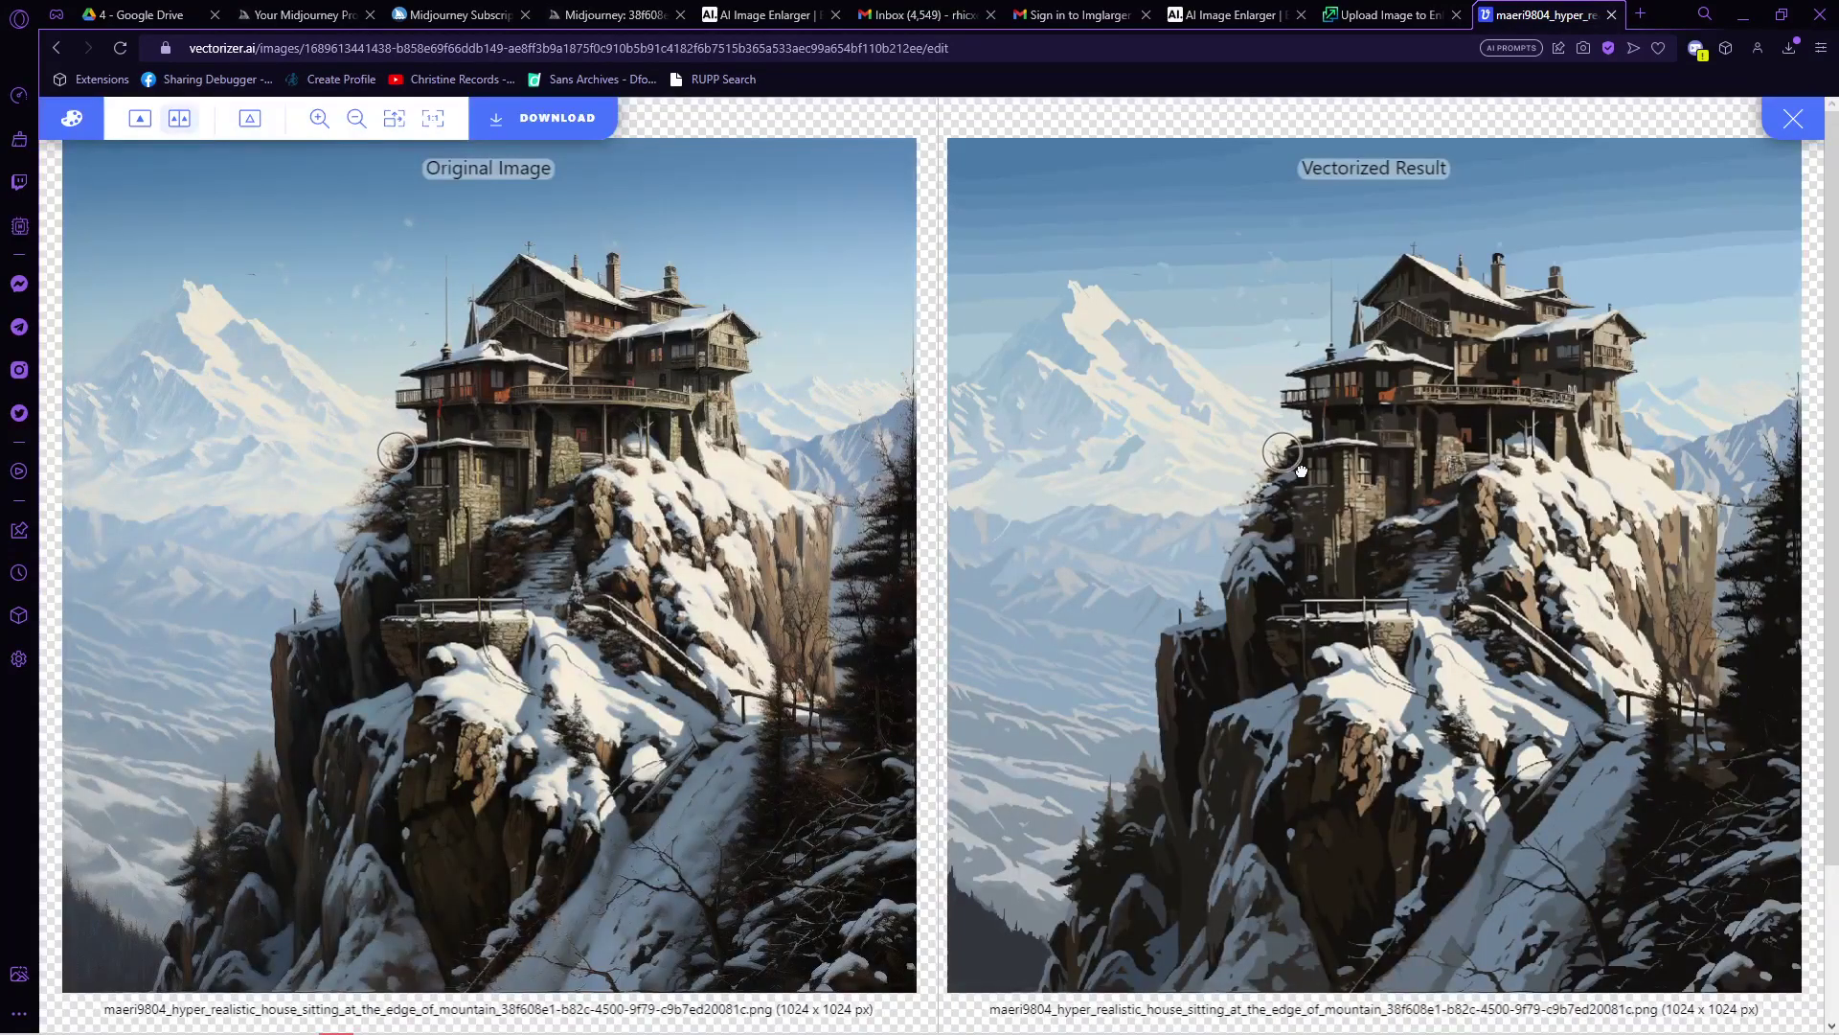
pyautogui.scroll(6, 1301, 471)
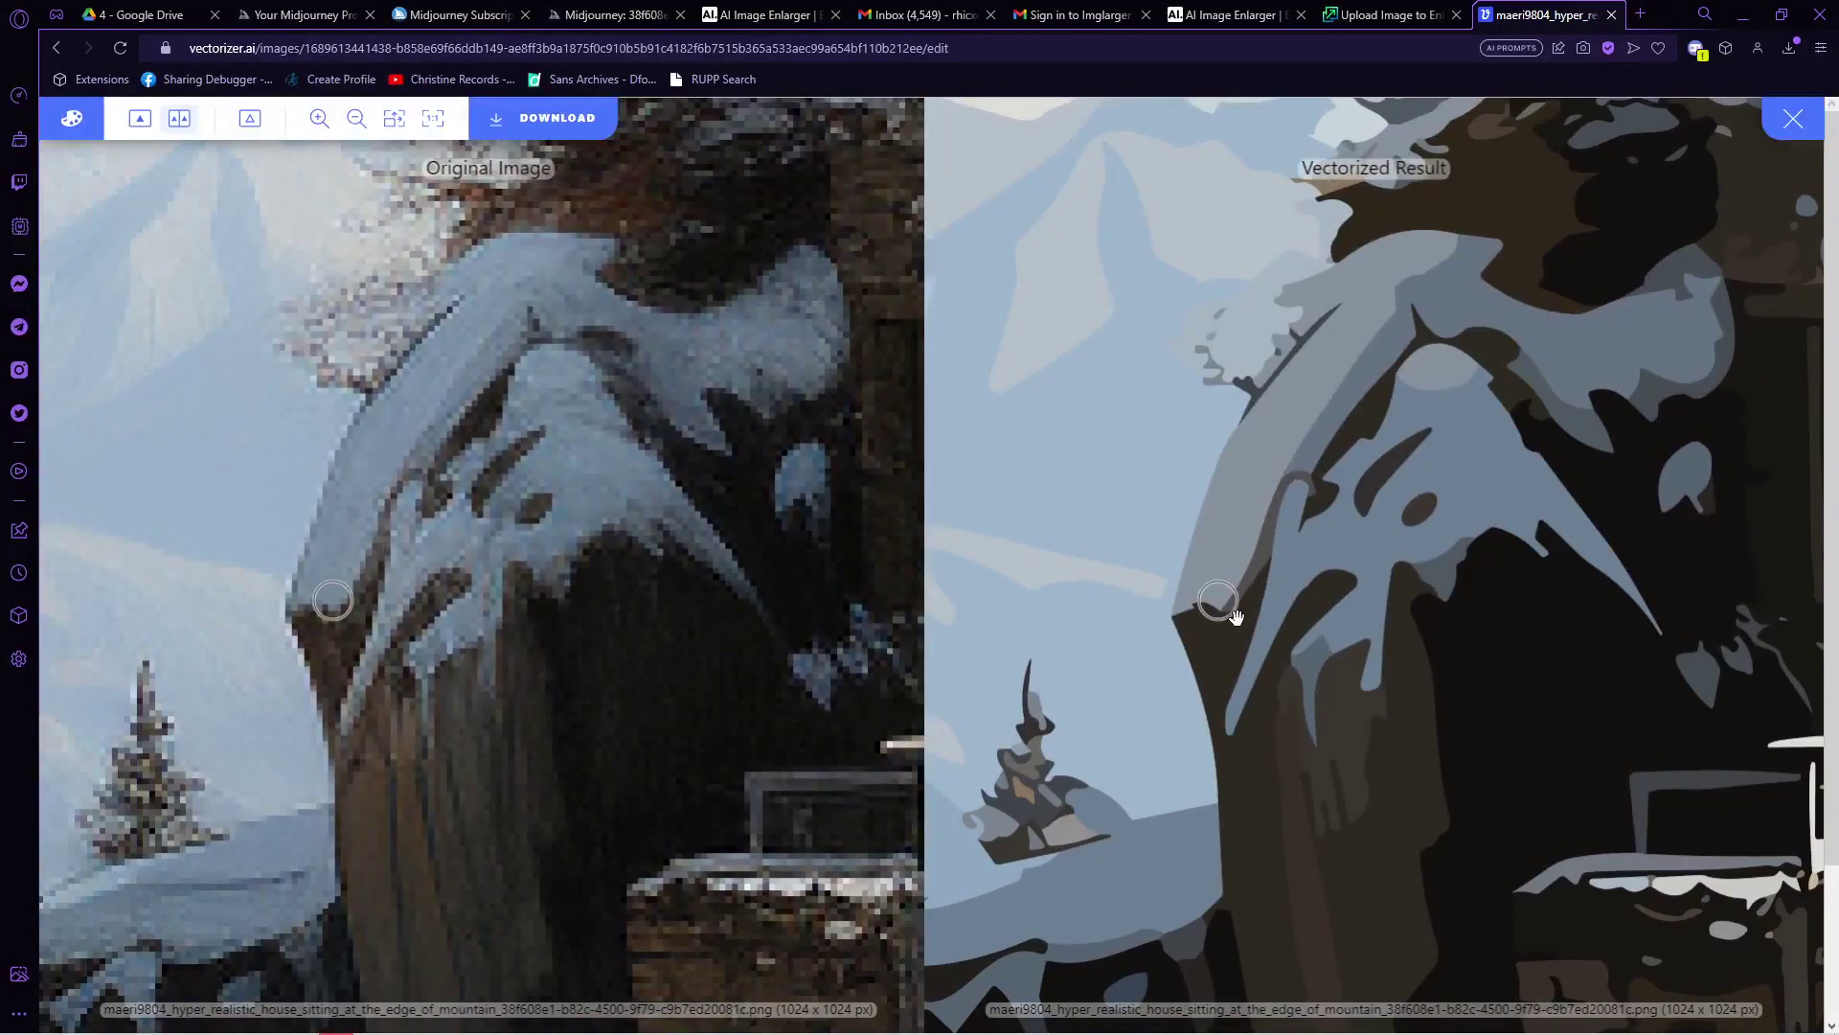
pyautogui.scroll(-8, 1236, 616)
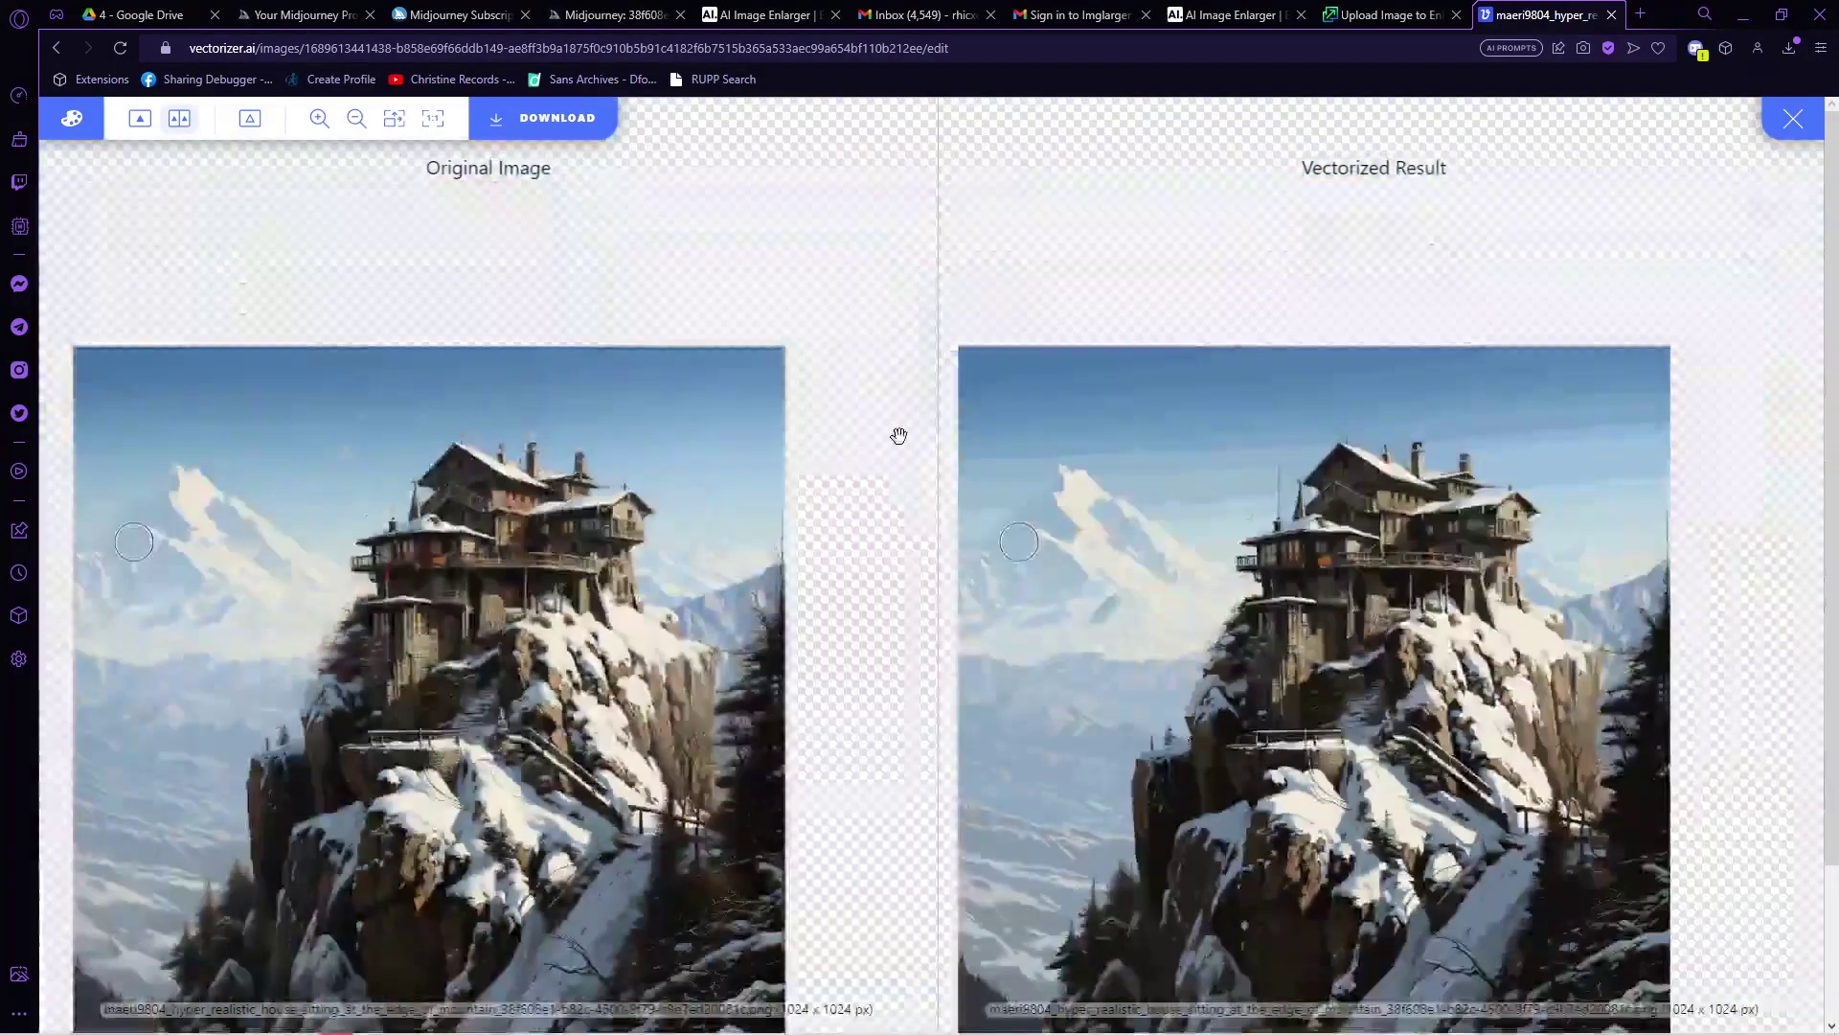
pyautogui.click(543, 118)
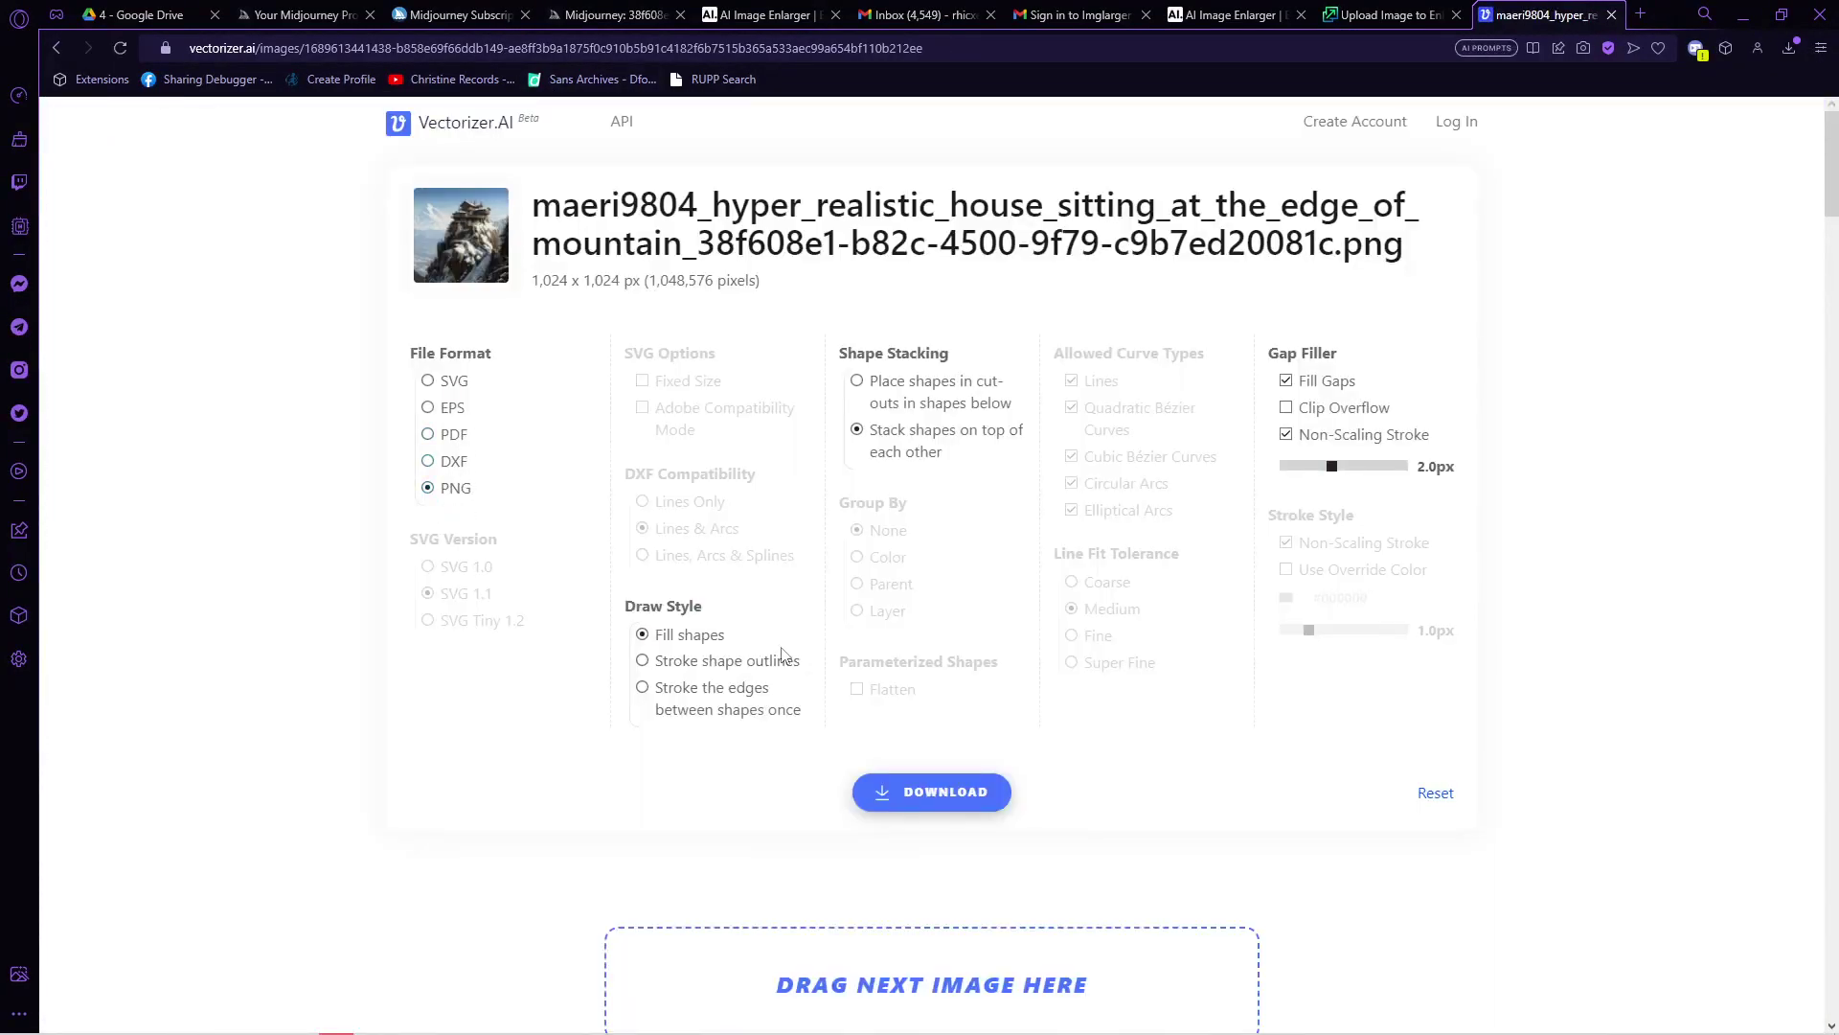
pyautogui.click(911, 793)
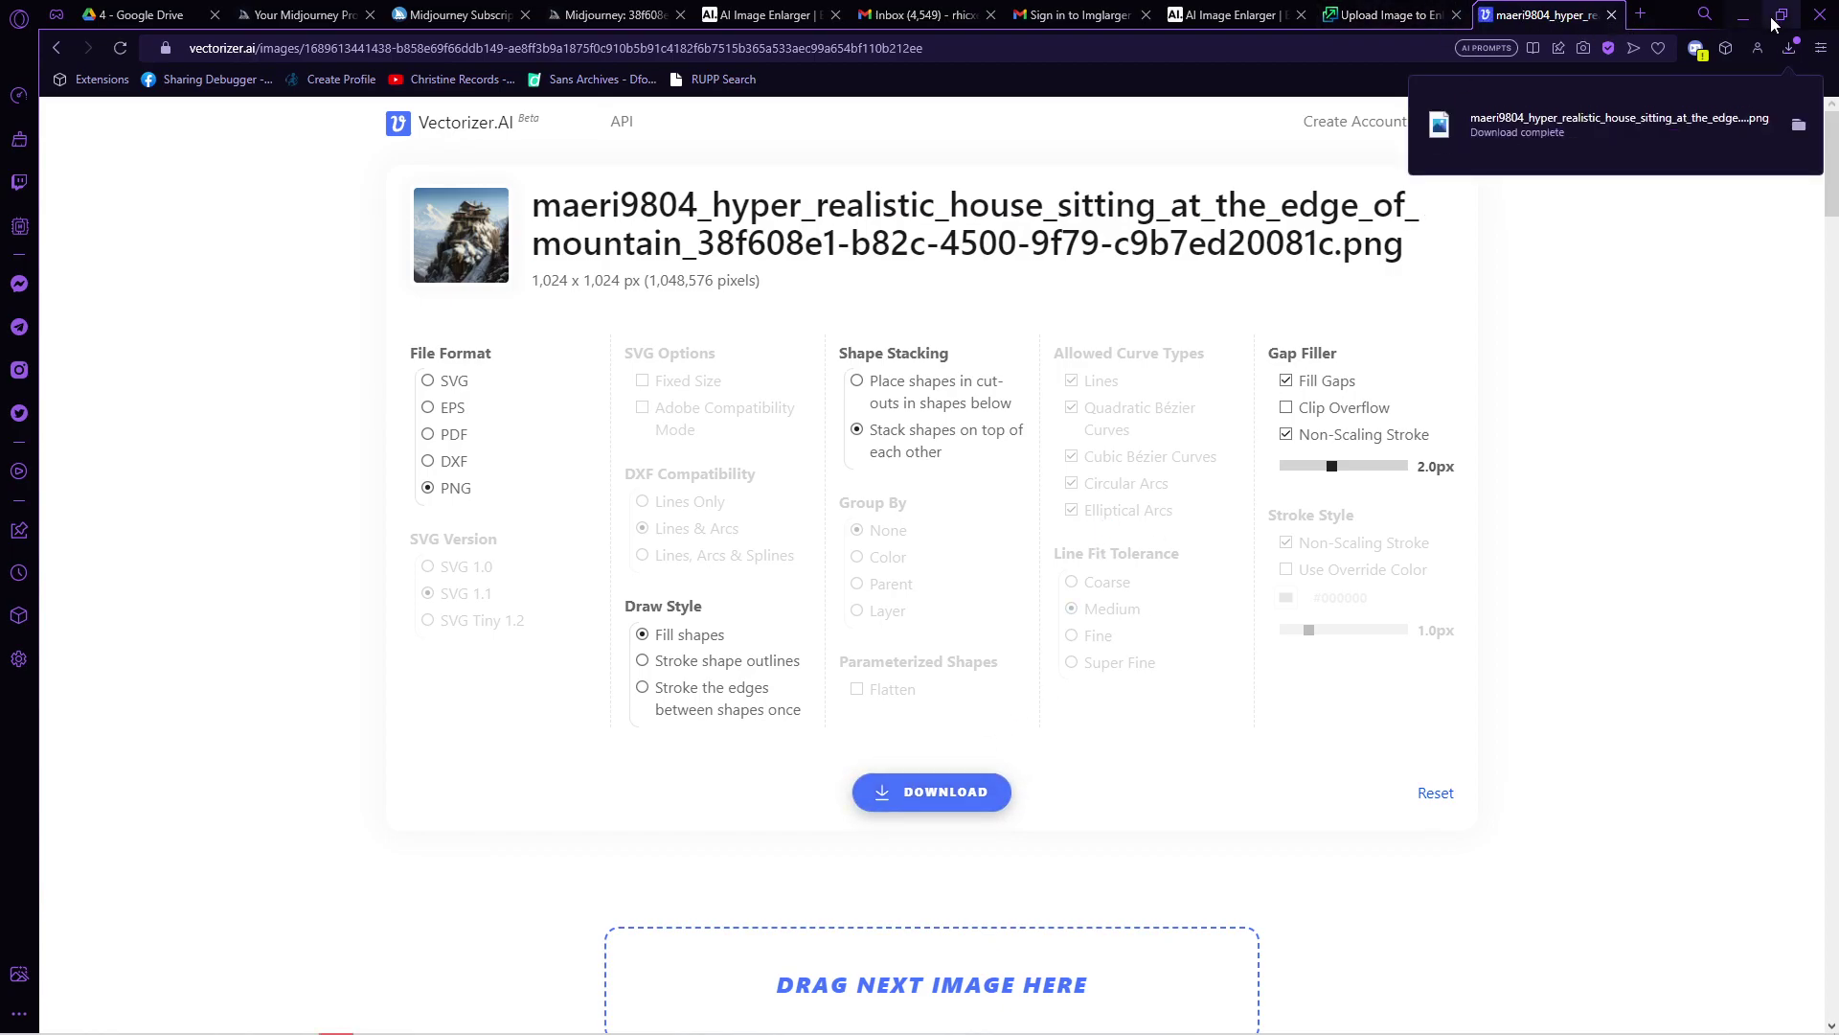
# Open Canva in a new tab and start a custom-size 4500×4500 px design
pyautogui.click(1641, 13)
pyautogui.write('canva')
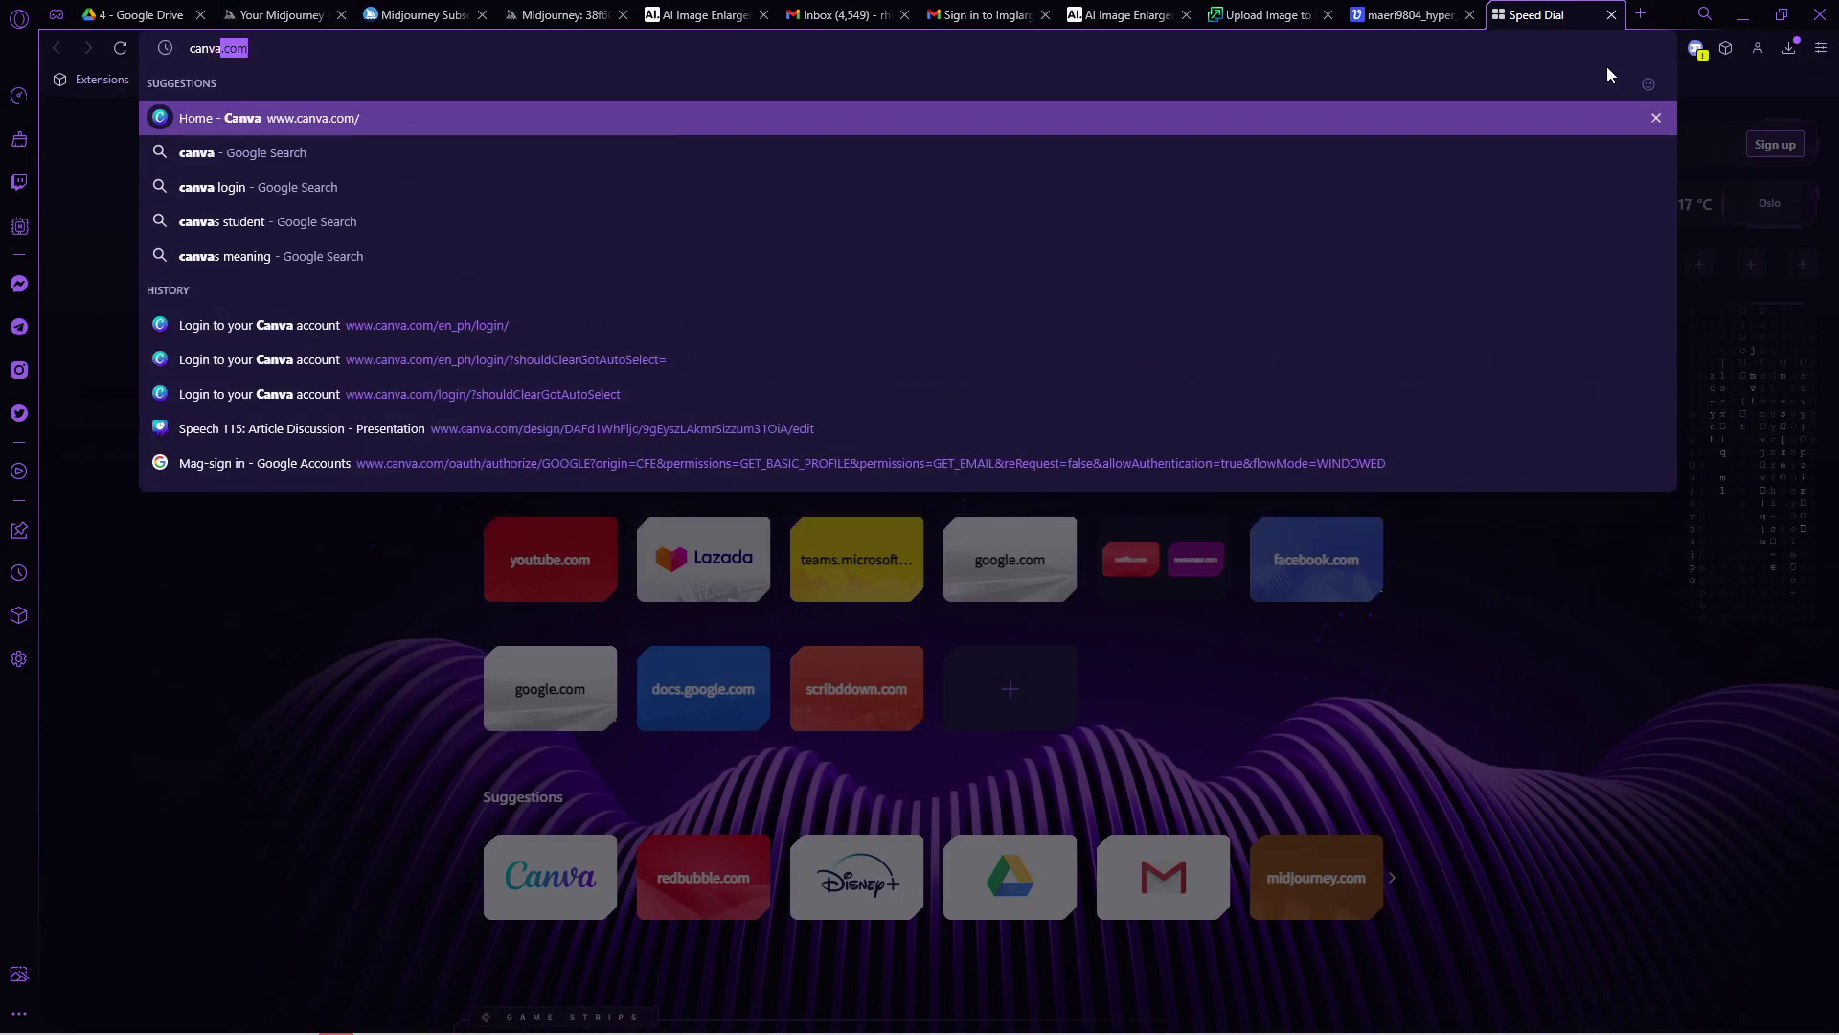
pyautogui.click(678, 122)
pyautogui.click(1691, 127)
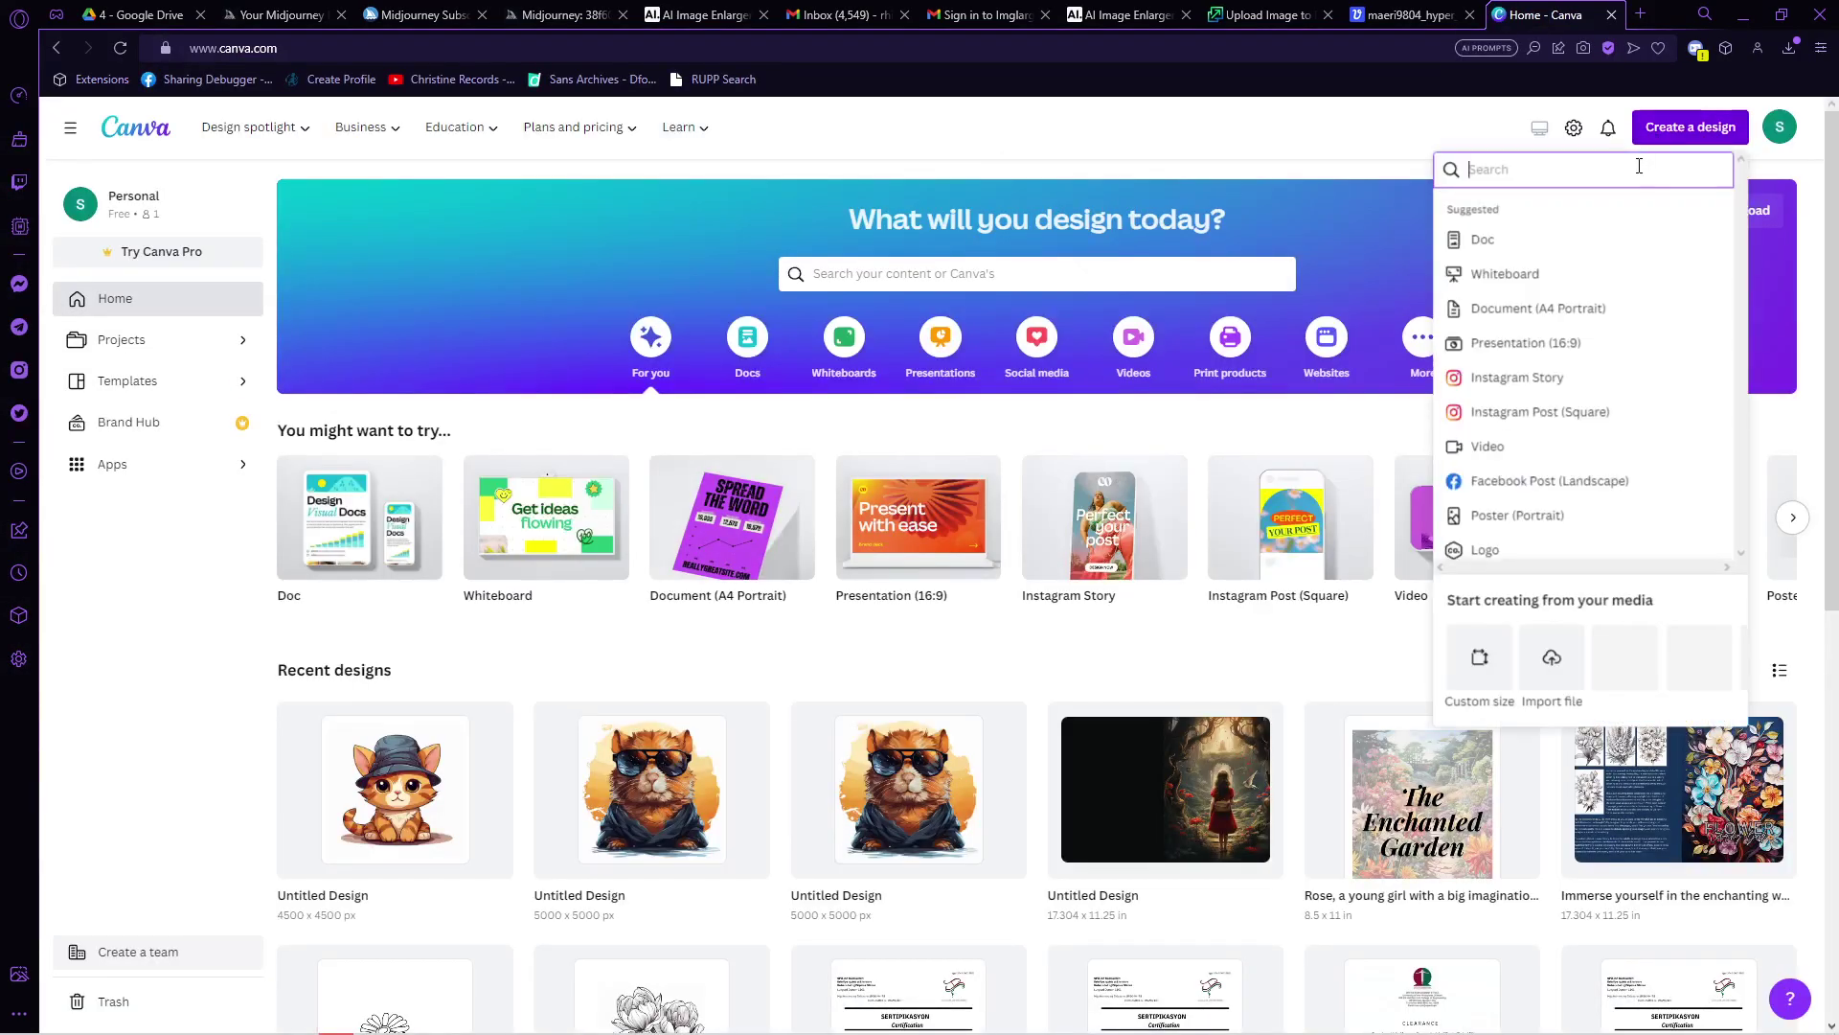
pyautogui.click(1480, 666)
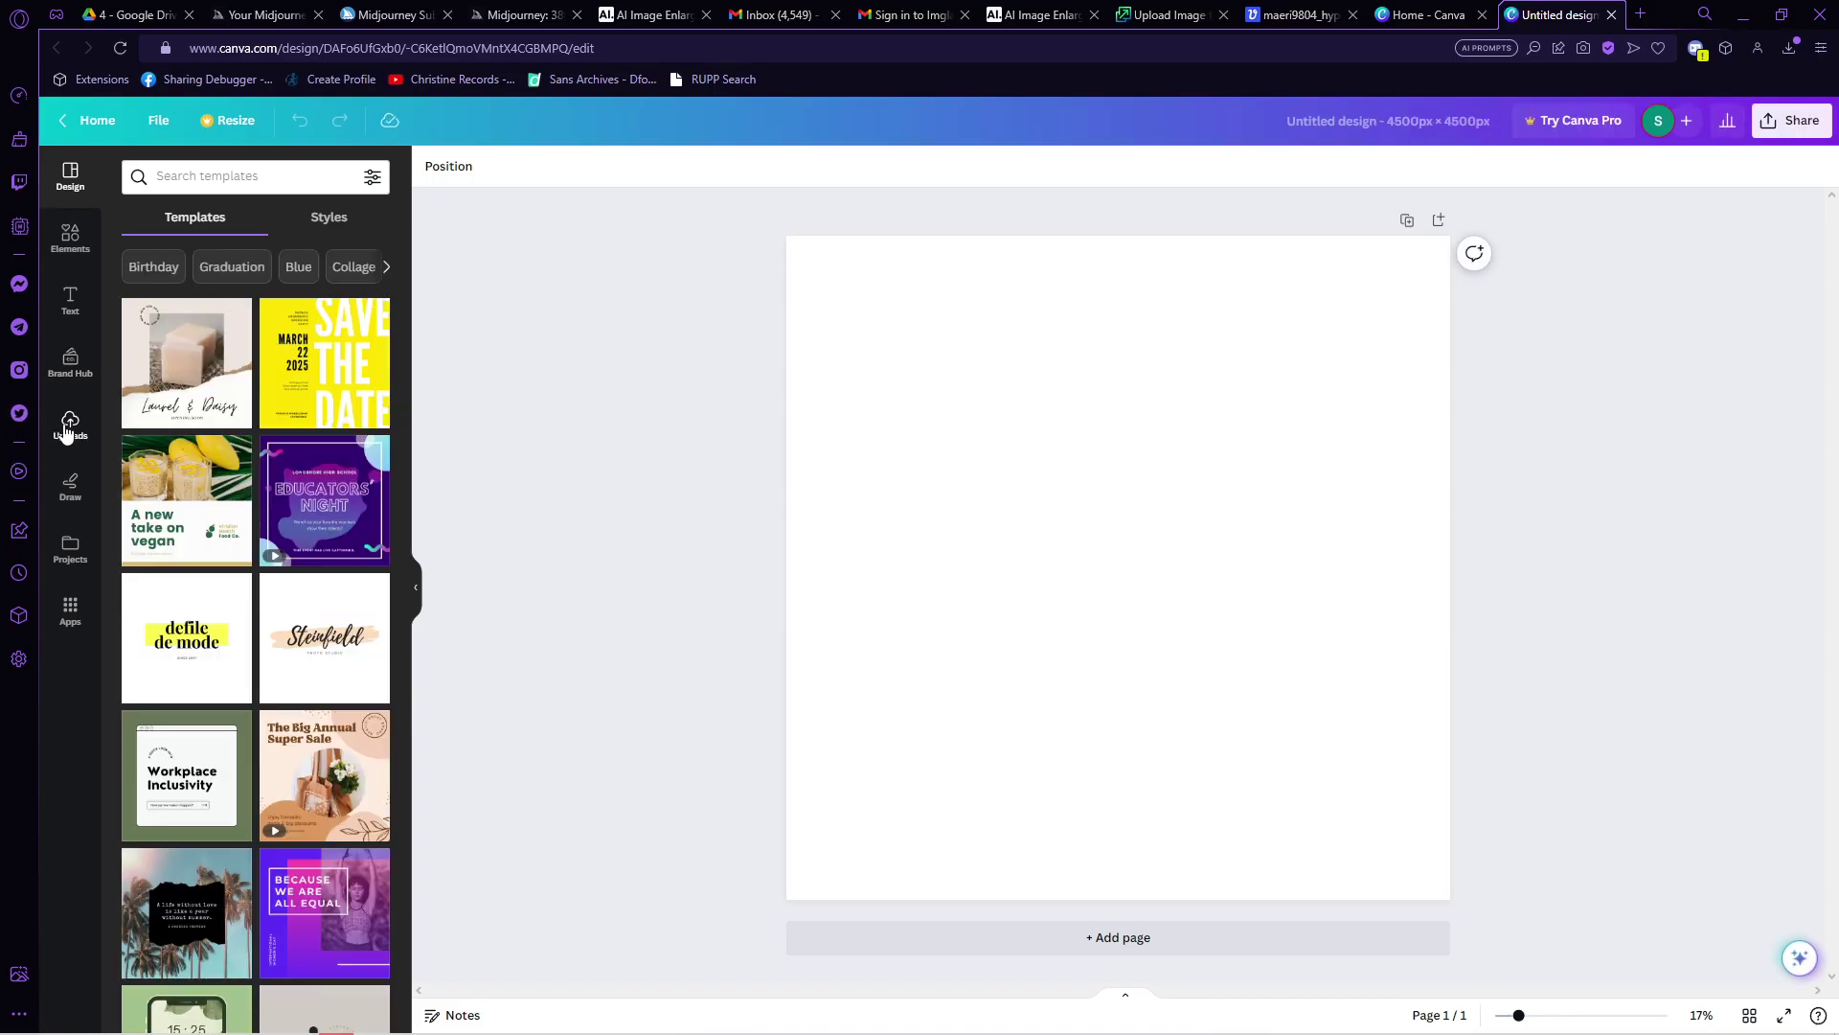
# Add the uploaded mountain house image to the page, sized to cover the whole design
pyautogui.click(67, 423)
pyautogui.click(288, 221)
pyautogui.click(238, 377)
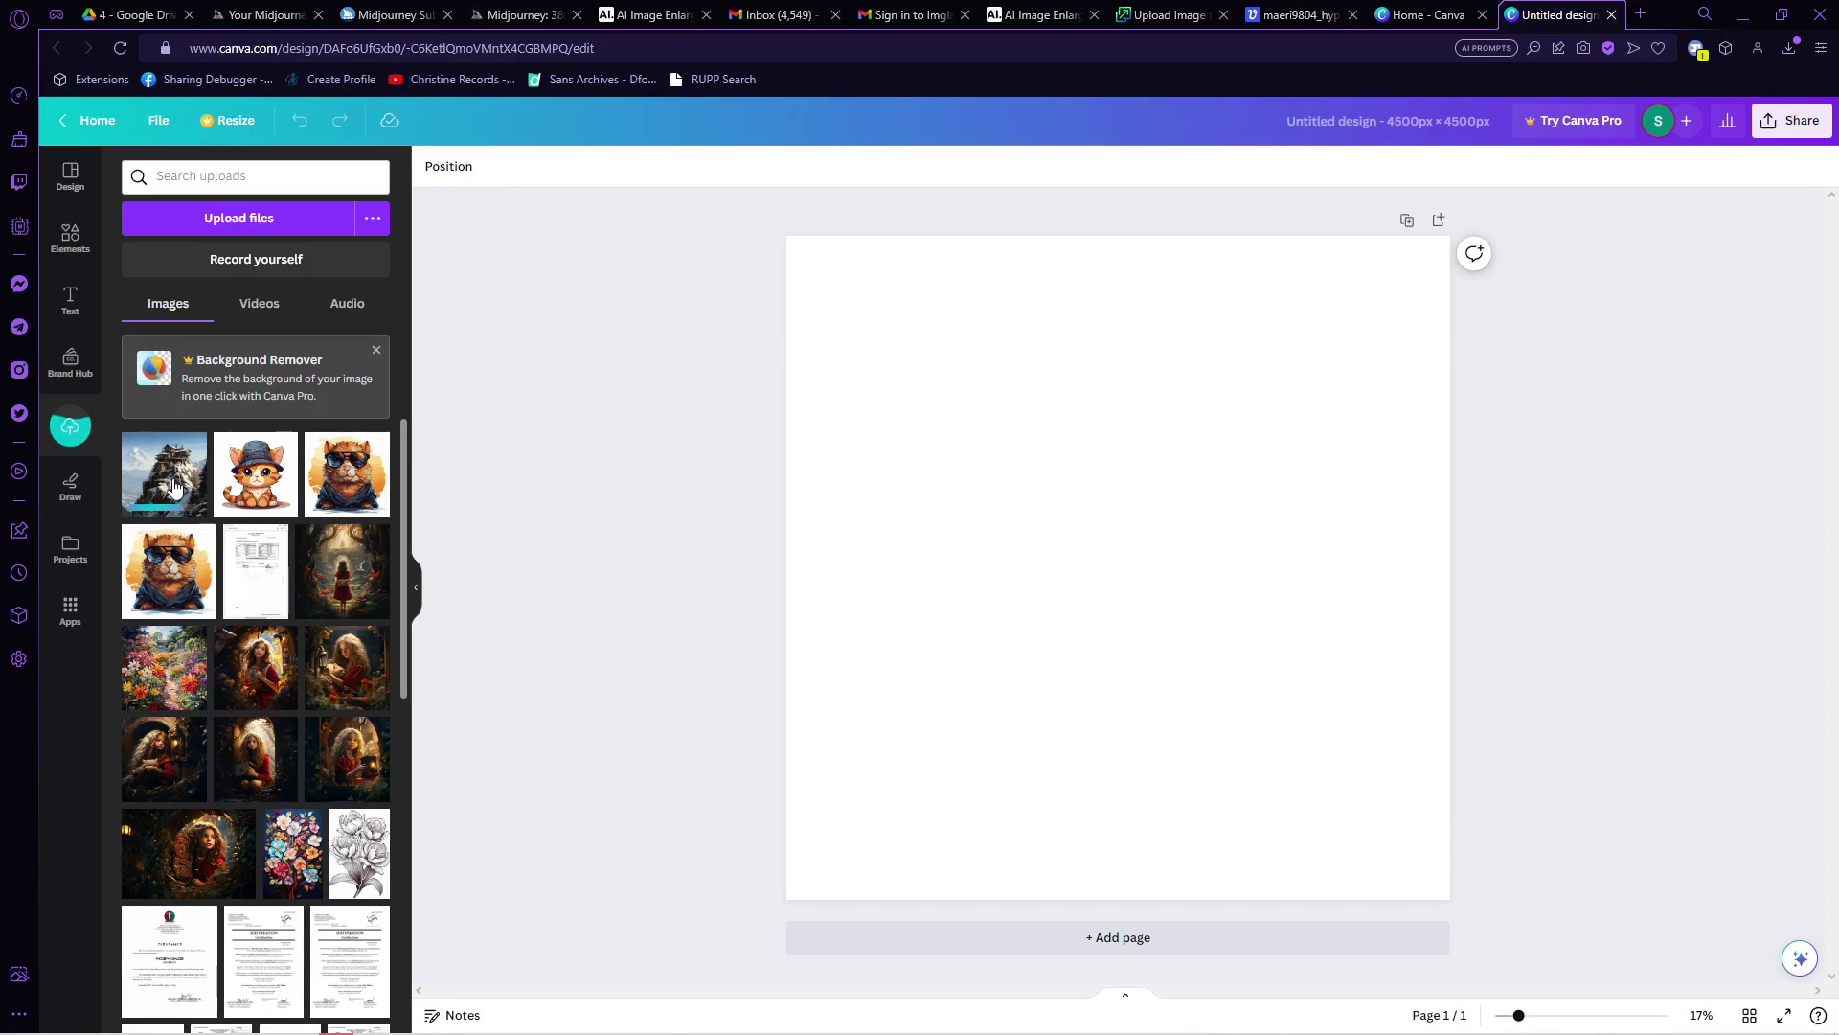
pyautogui.click(173, 486)
pyautogui.moveTo(1360, 805); pyautogui.dragTo(1334, 849)
# Download the design as a PDF Print file
pyautogui.moveTo(179, 1023)
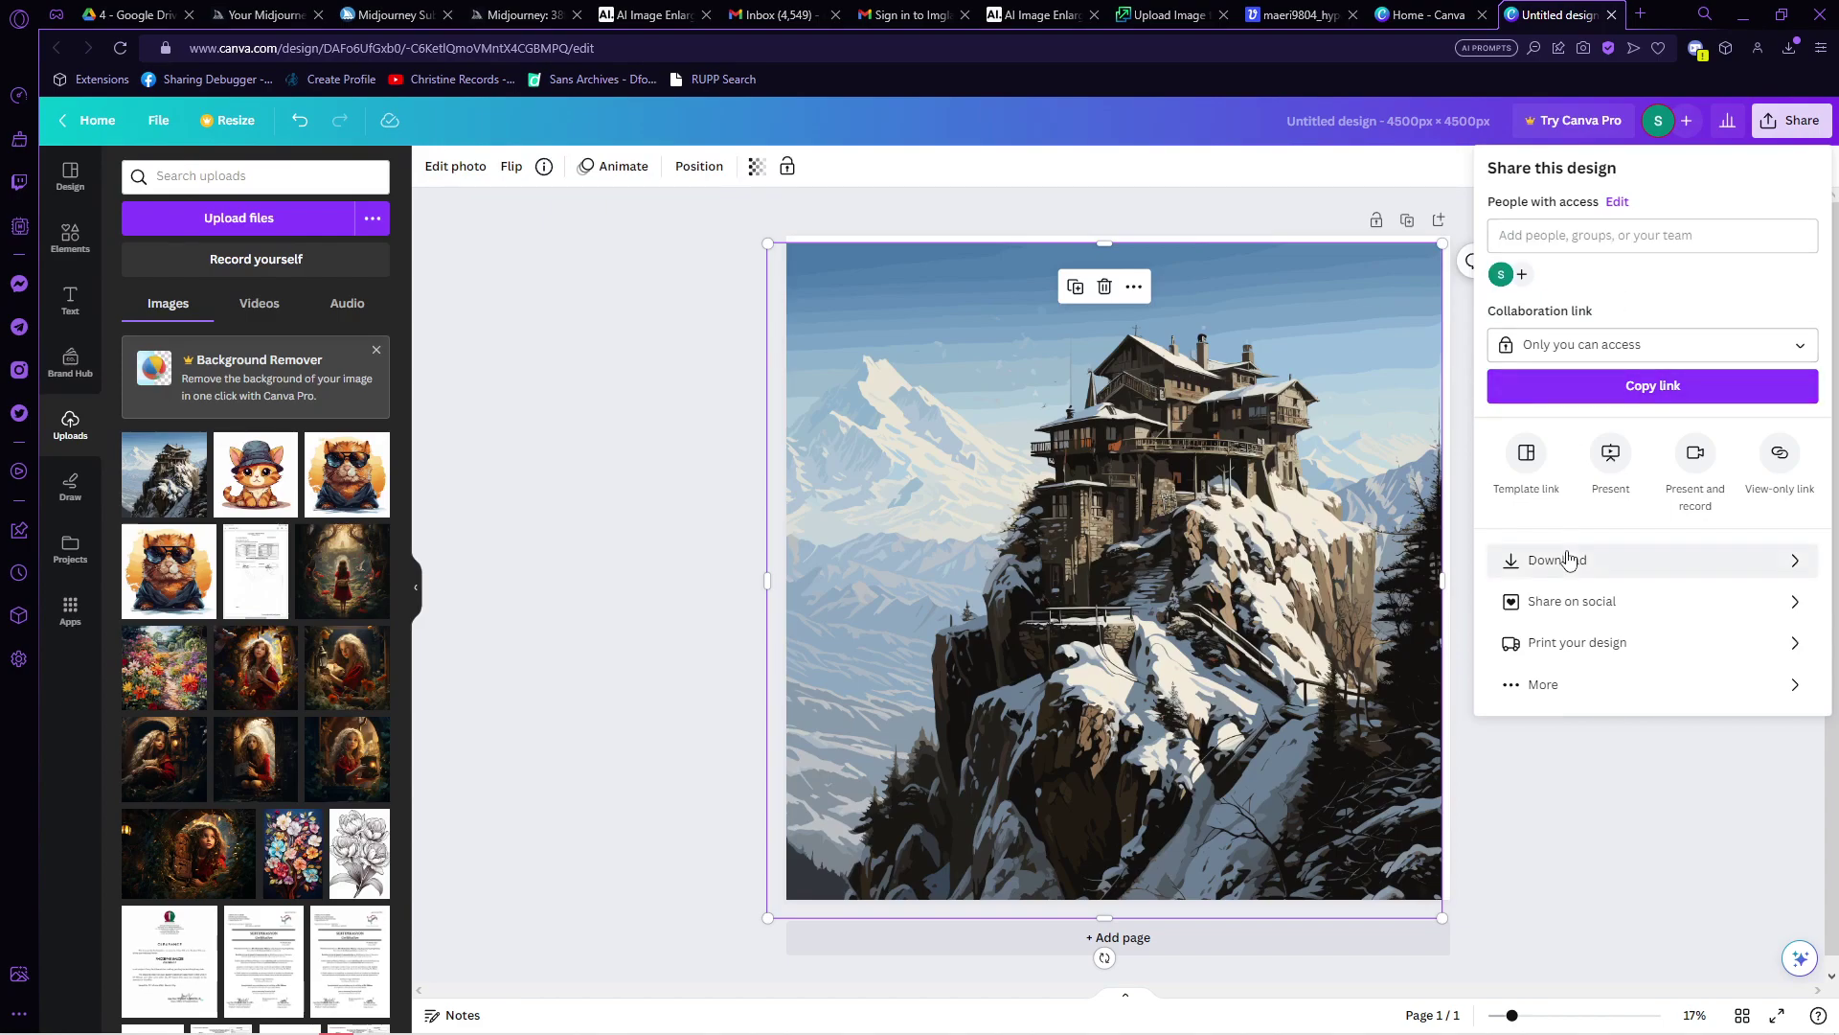
pyautogui.click(1543, 560)
pyautogui.click(1594, 259)
pyautogui.click(1571, 393)
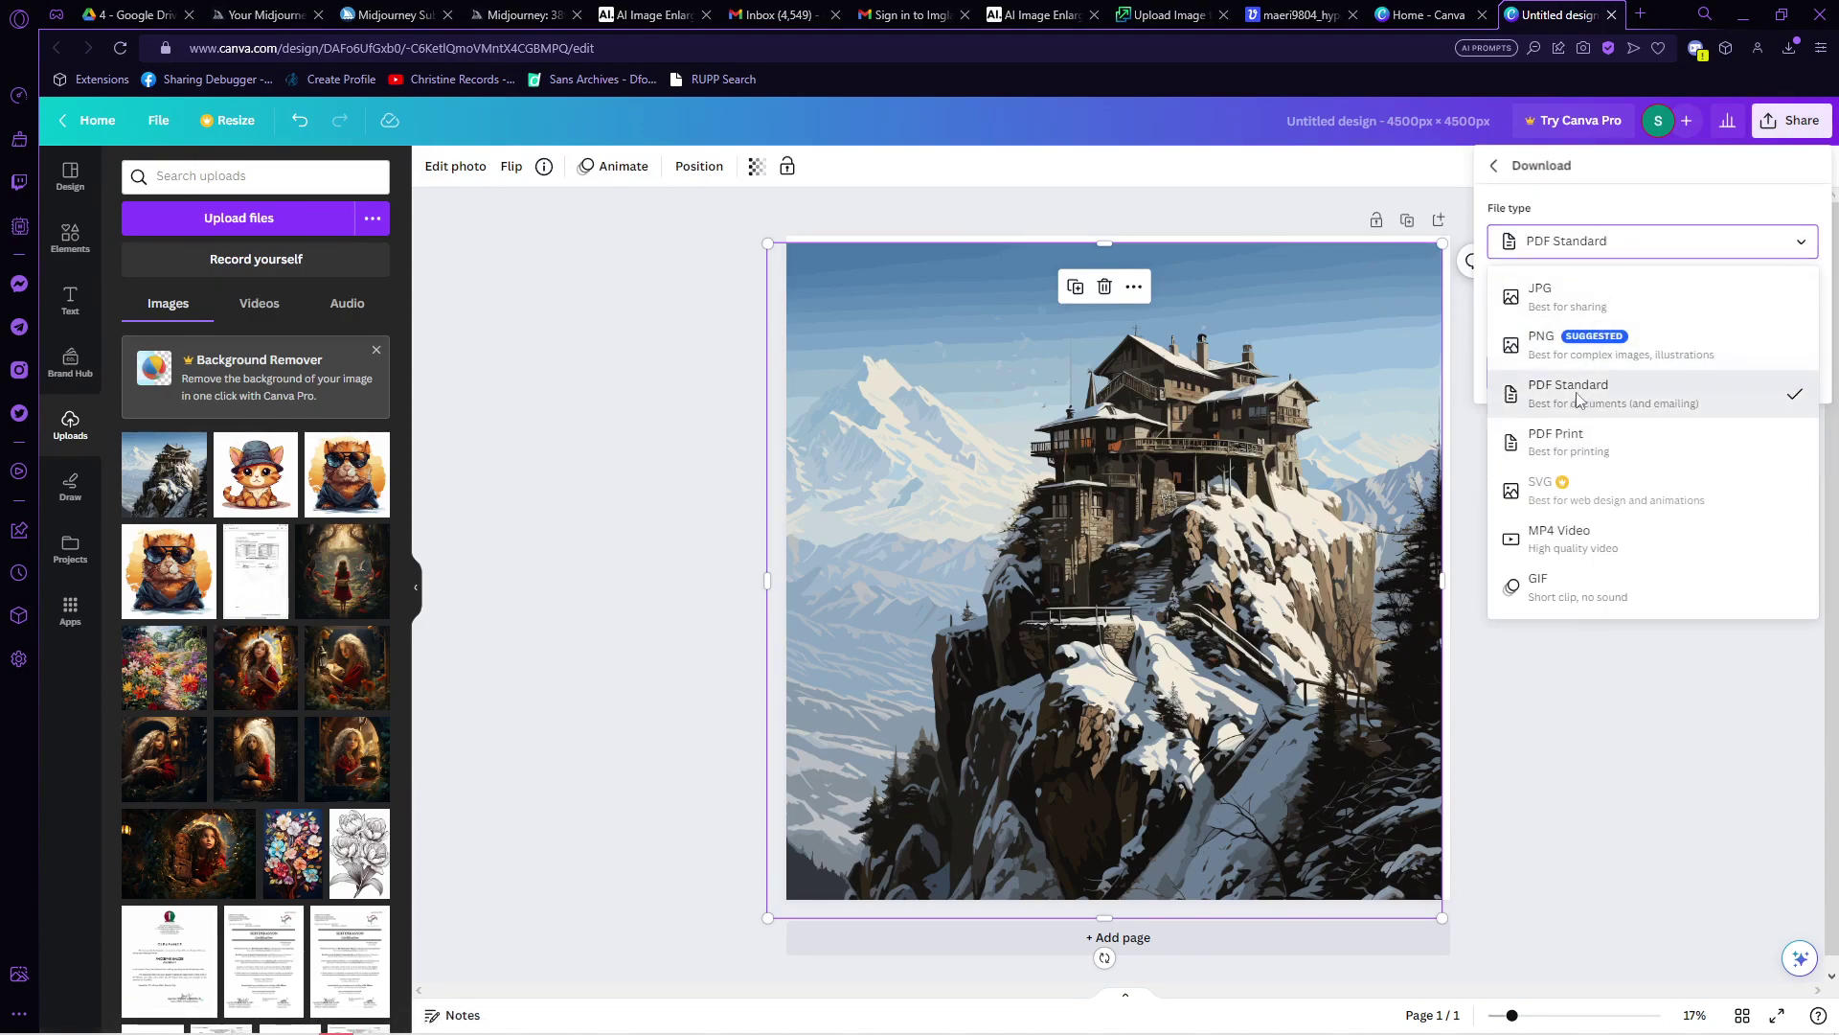
pyautogui.click(1614, 242)
pyautogui.click(1571, 438)
pyautogui.click(1642, 464)
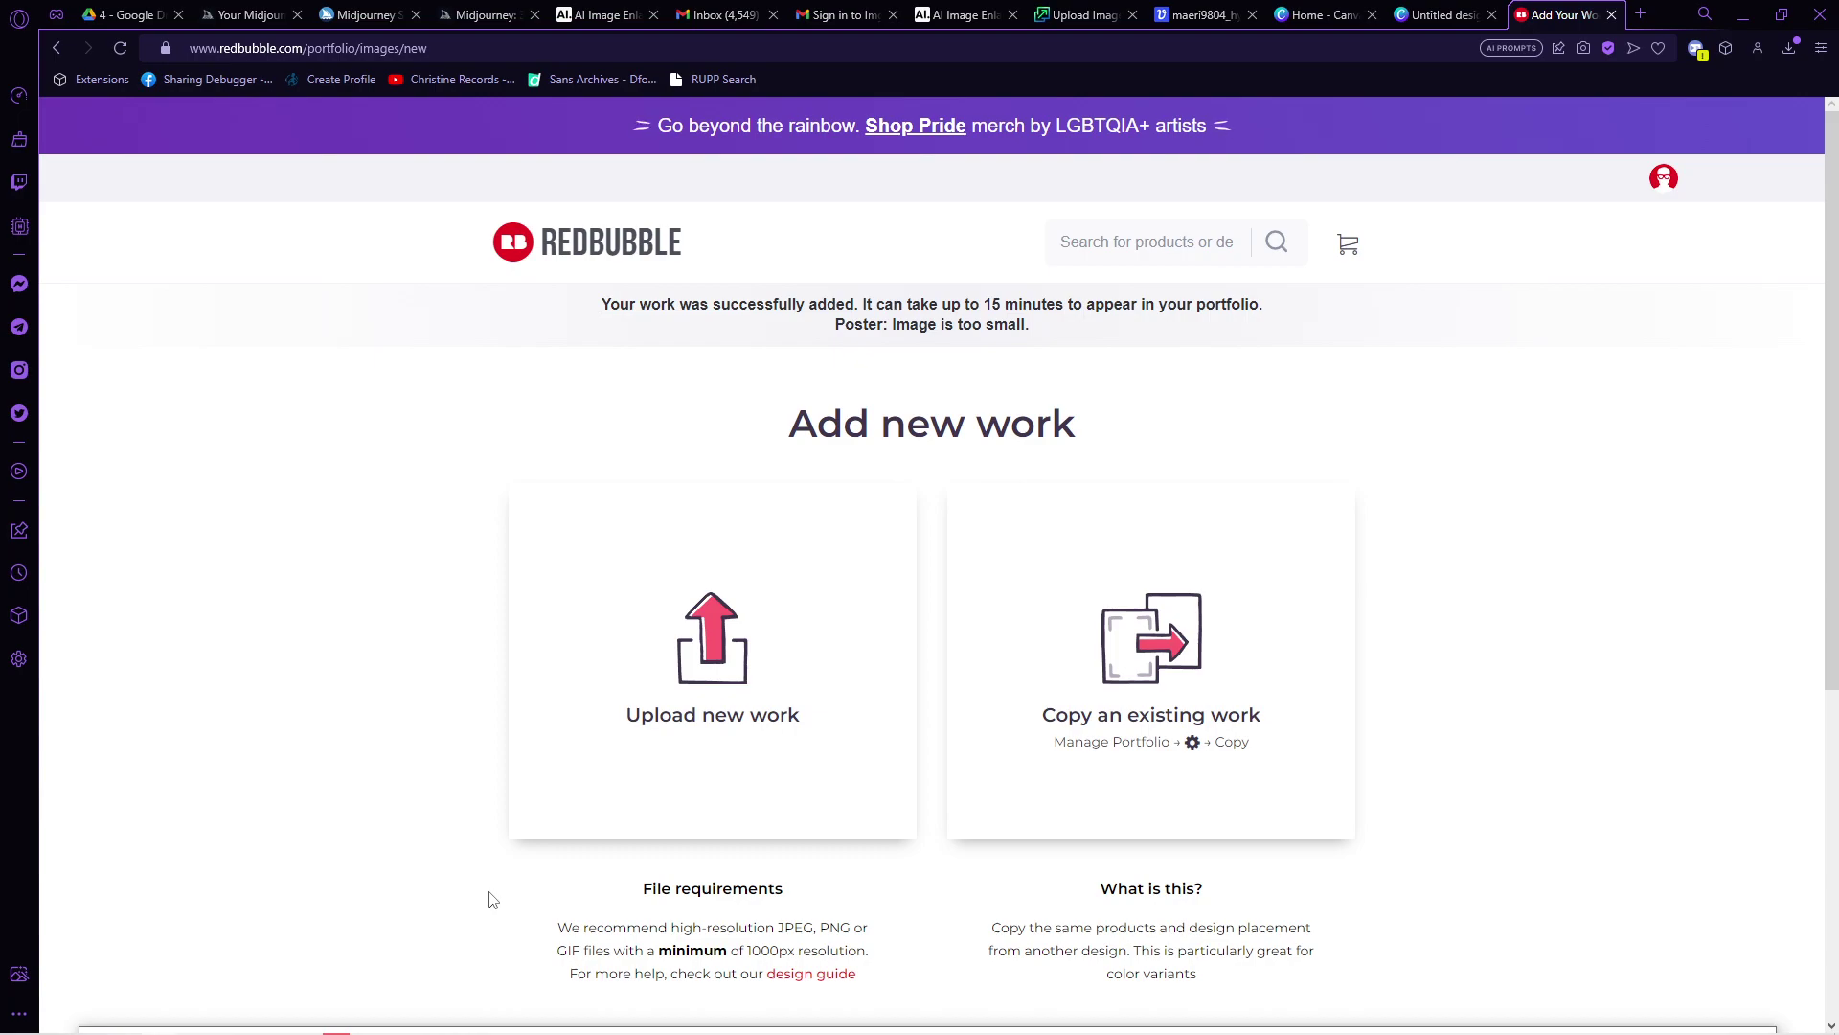
# Upload the mountain house image as new work on Redbubble and review the product previews
pyautogui.click(517, 742)
pyautogui.press('Return')
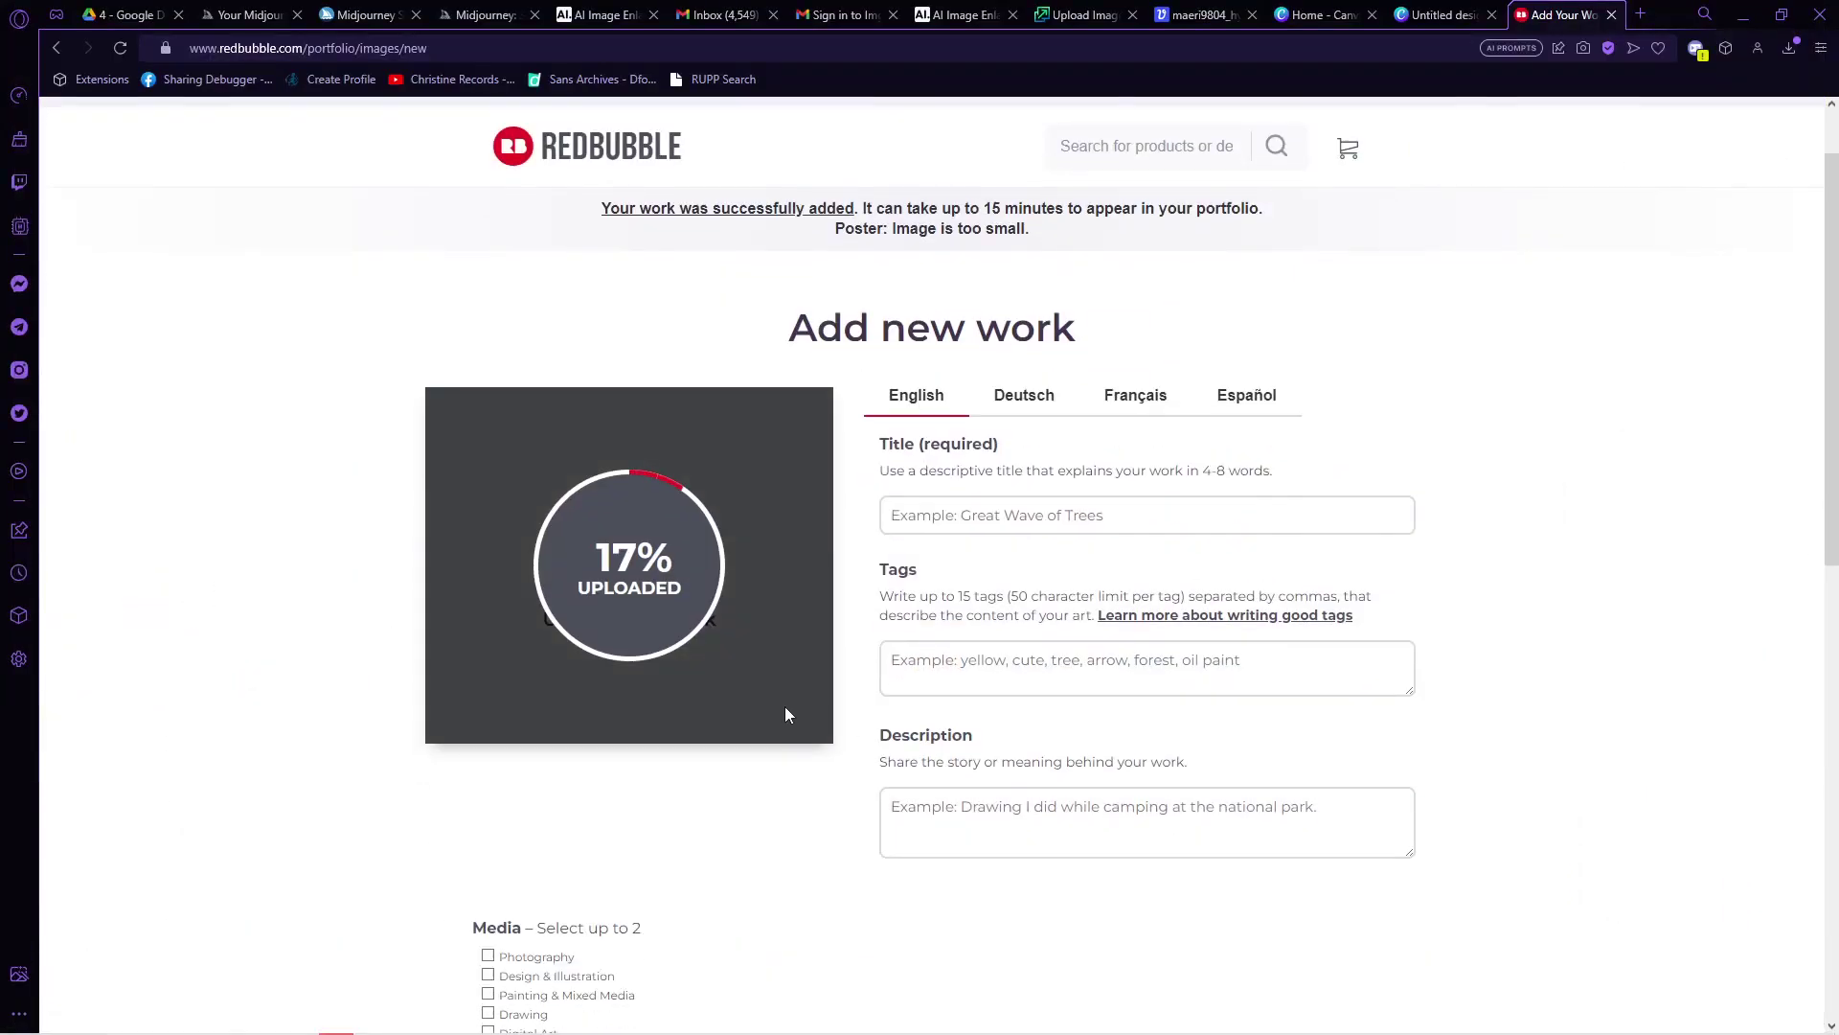
pyautogui.scroll(-6, 788, 764)
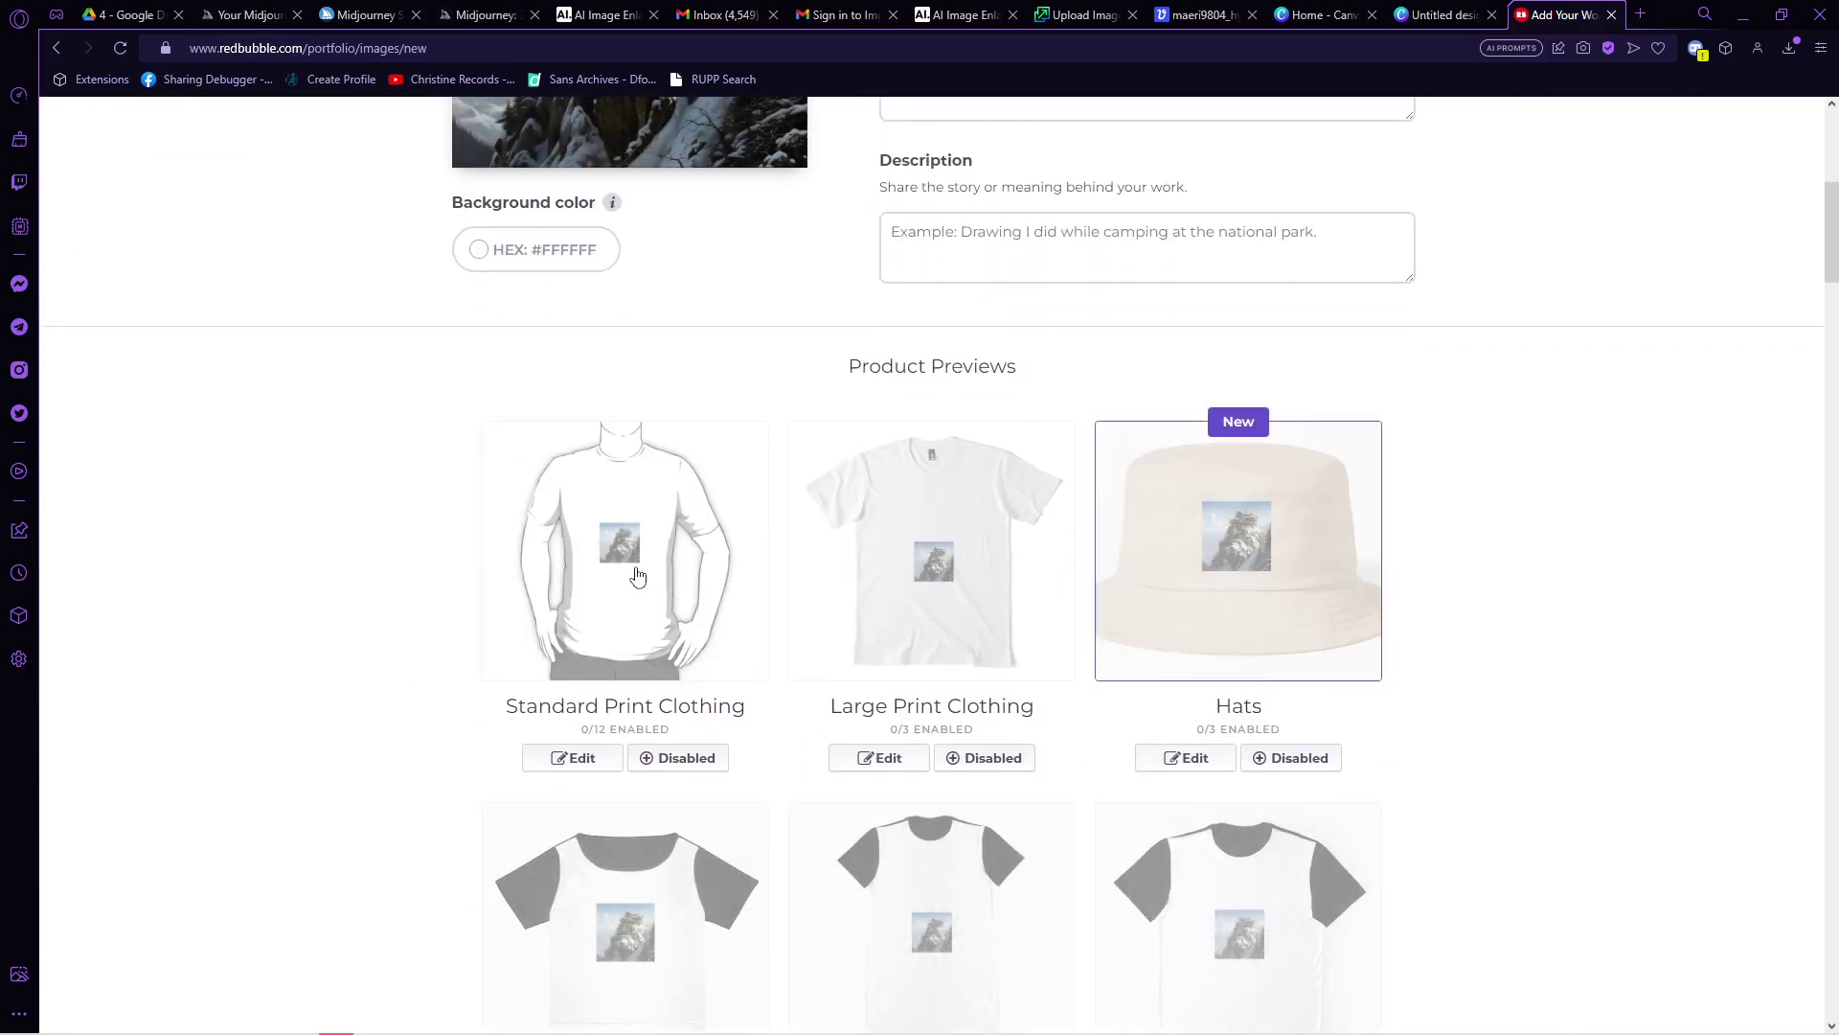
pyautogui.scroll(-3, 637, 575)
# Check the Large Print Clothing preview, save the work, and upload the image again on a new form
pyautogui.click(952, 296)
pyautogui.scroll(-20, 899, 501)
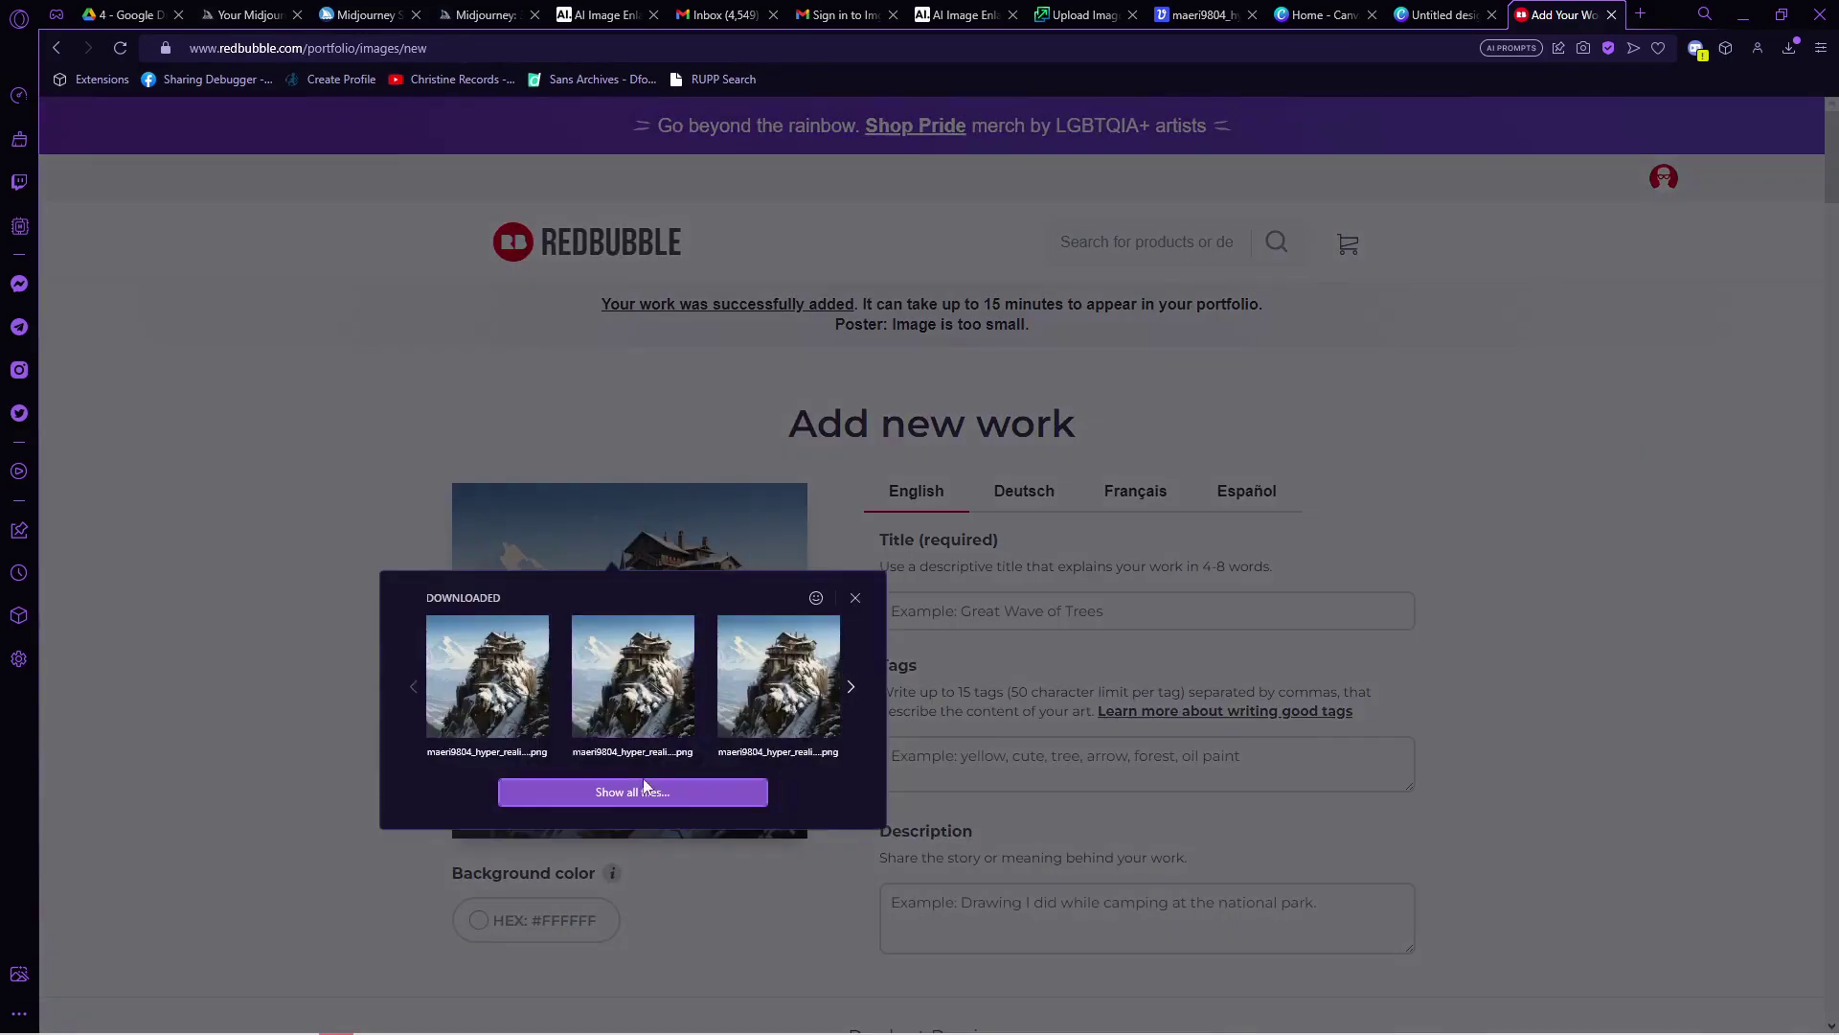
pyautogui.click(636, 788)
pyautogui.doubleClick(1490, 714)
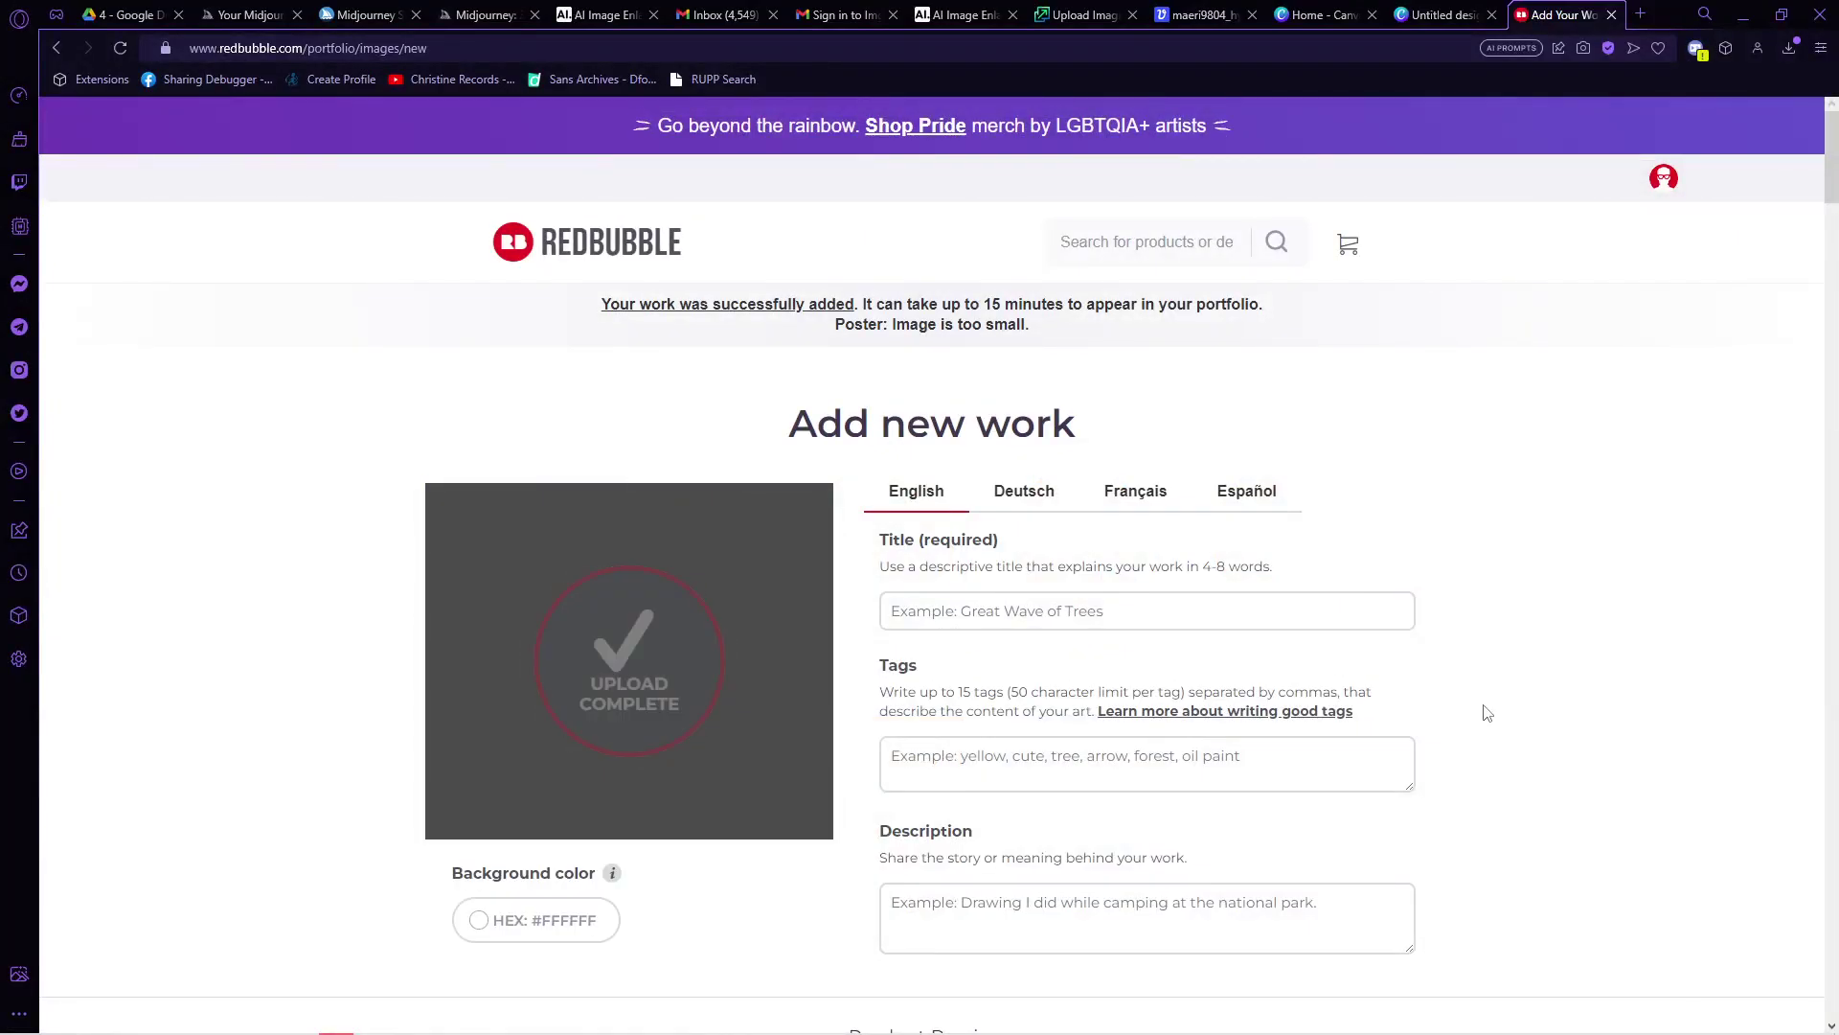
# Replace the work's image with the new mountain house file from recent downloads
pyautogui.scroll(-20, 752, 608)
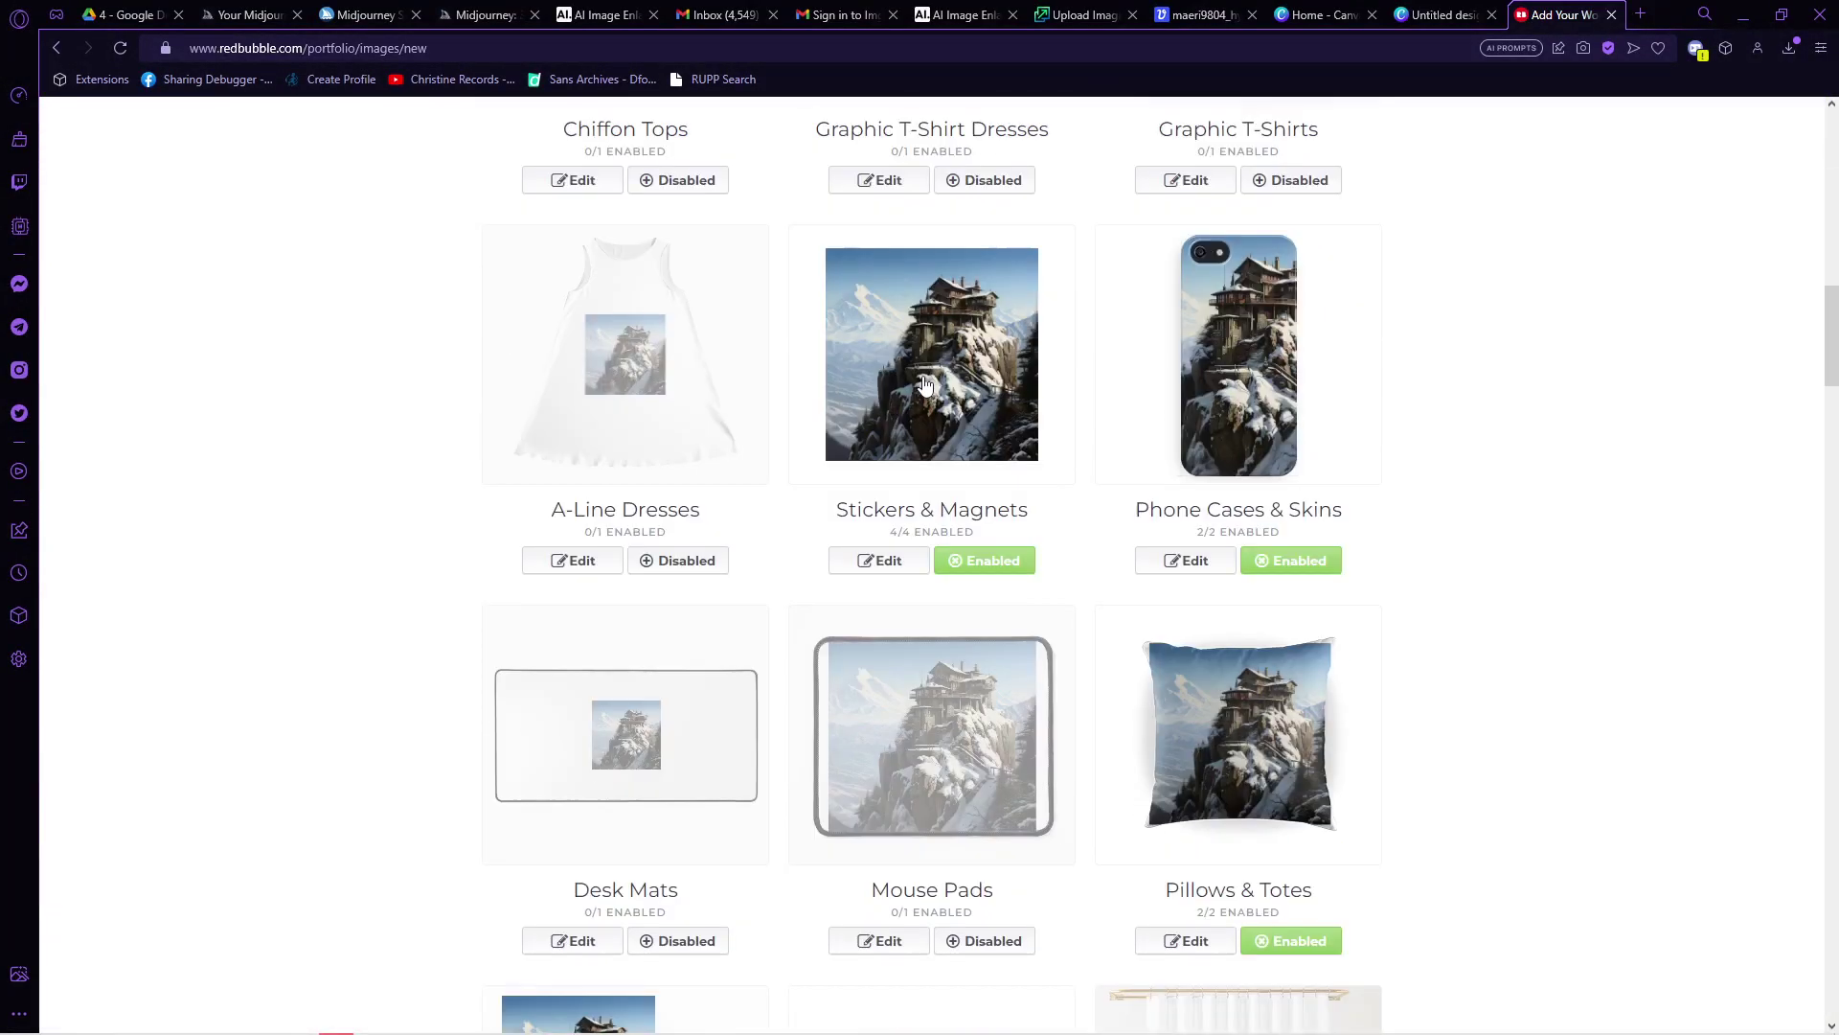
pyautogui.scroll(20, 609, 697)
pyautogui.click(608, 697)
pyautogui.click(625, 747)
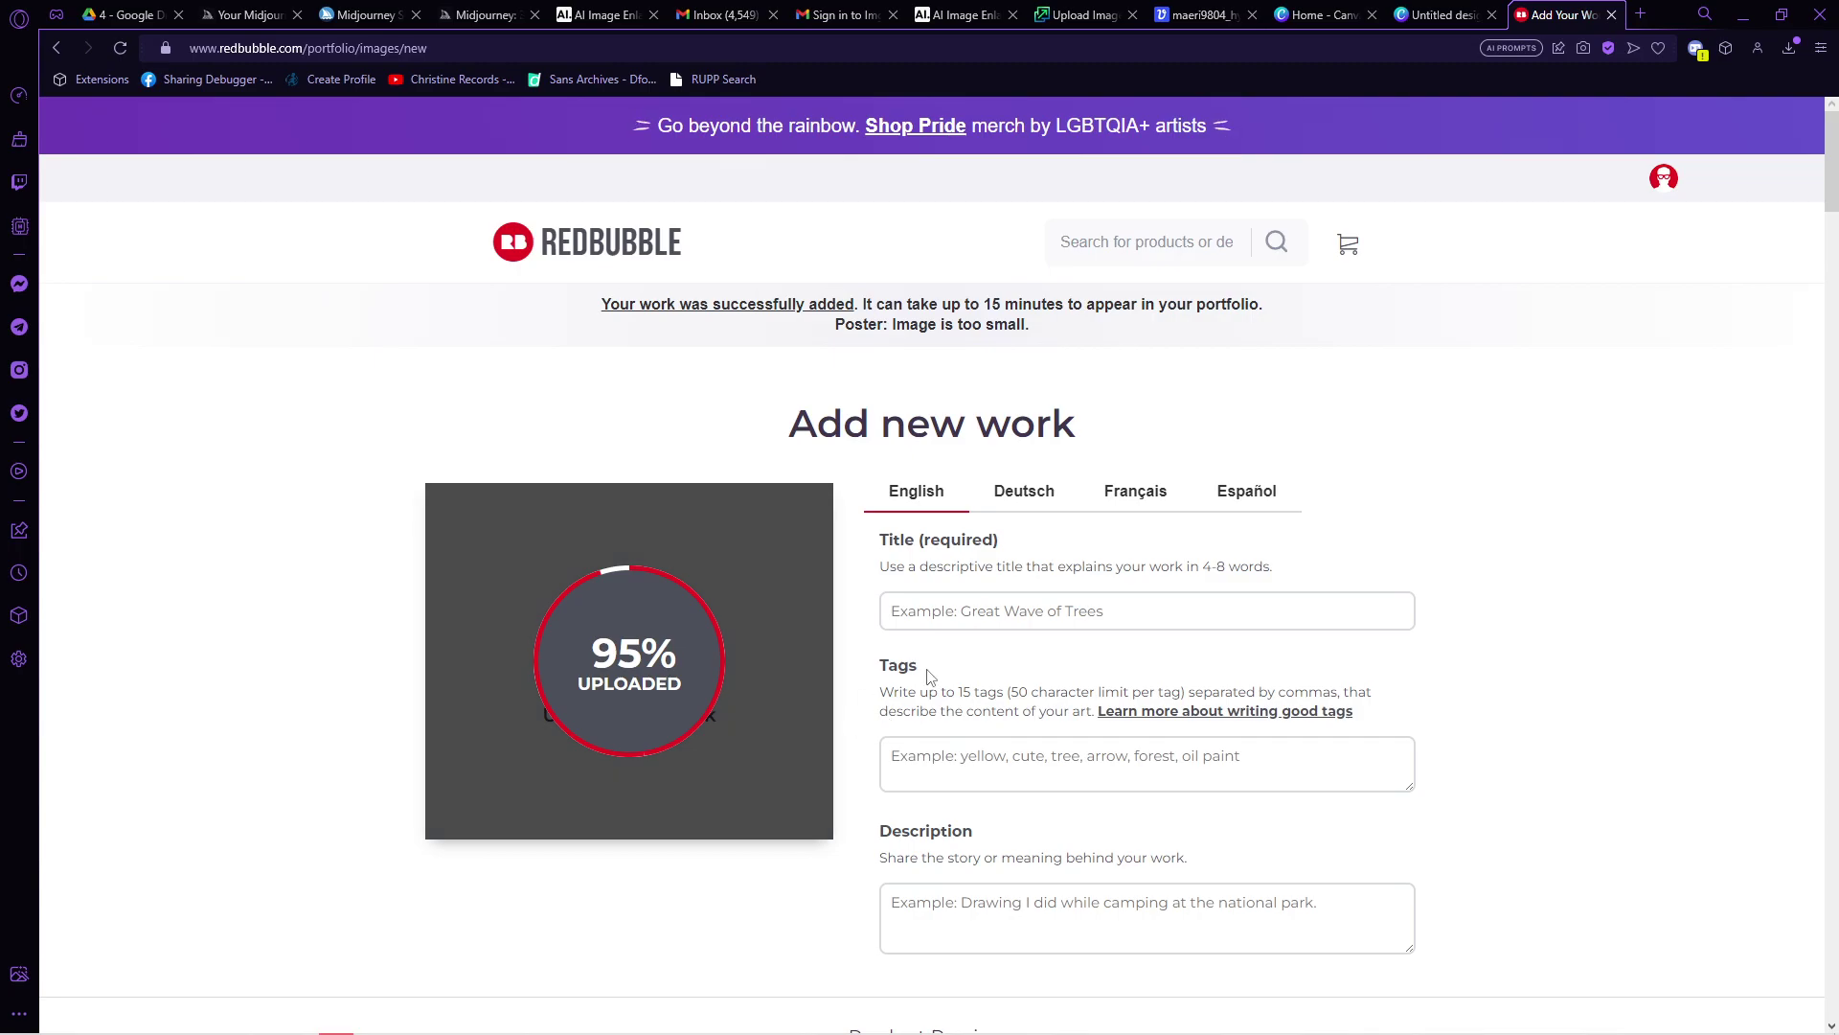
# Enlarge the design to fill the T-shirt print area at 100% size
pyautogui.scroll(-8, 926, 678)
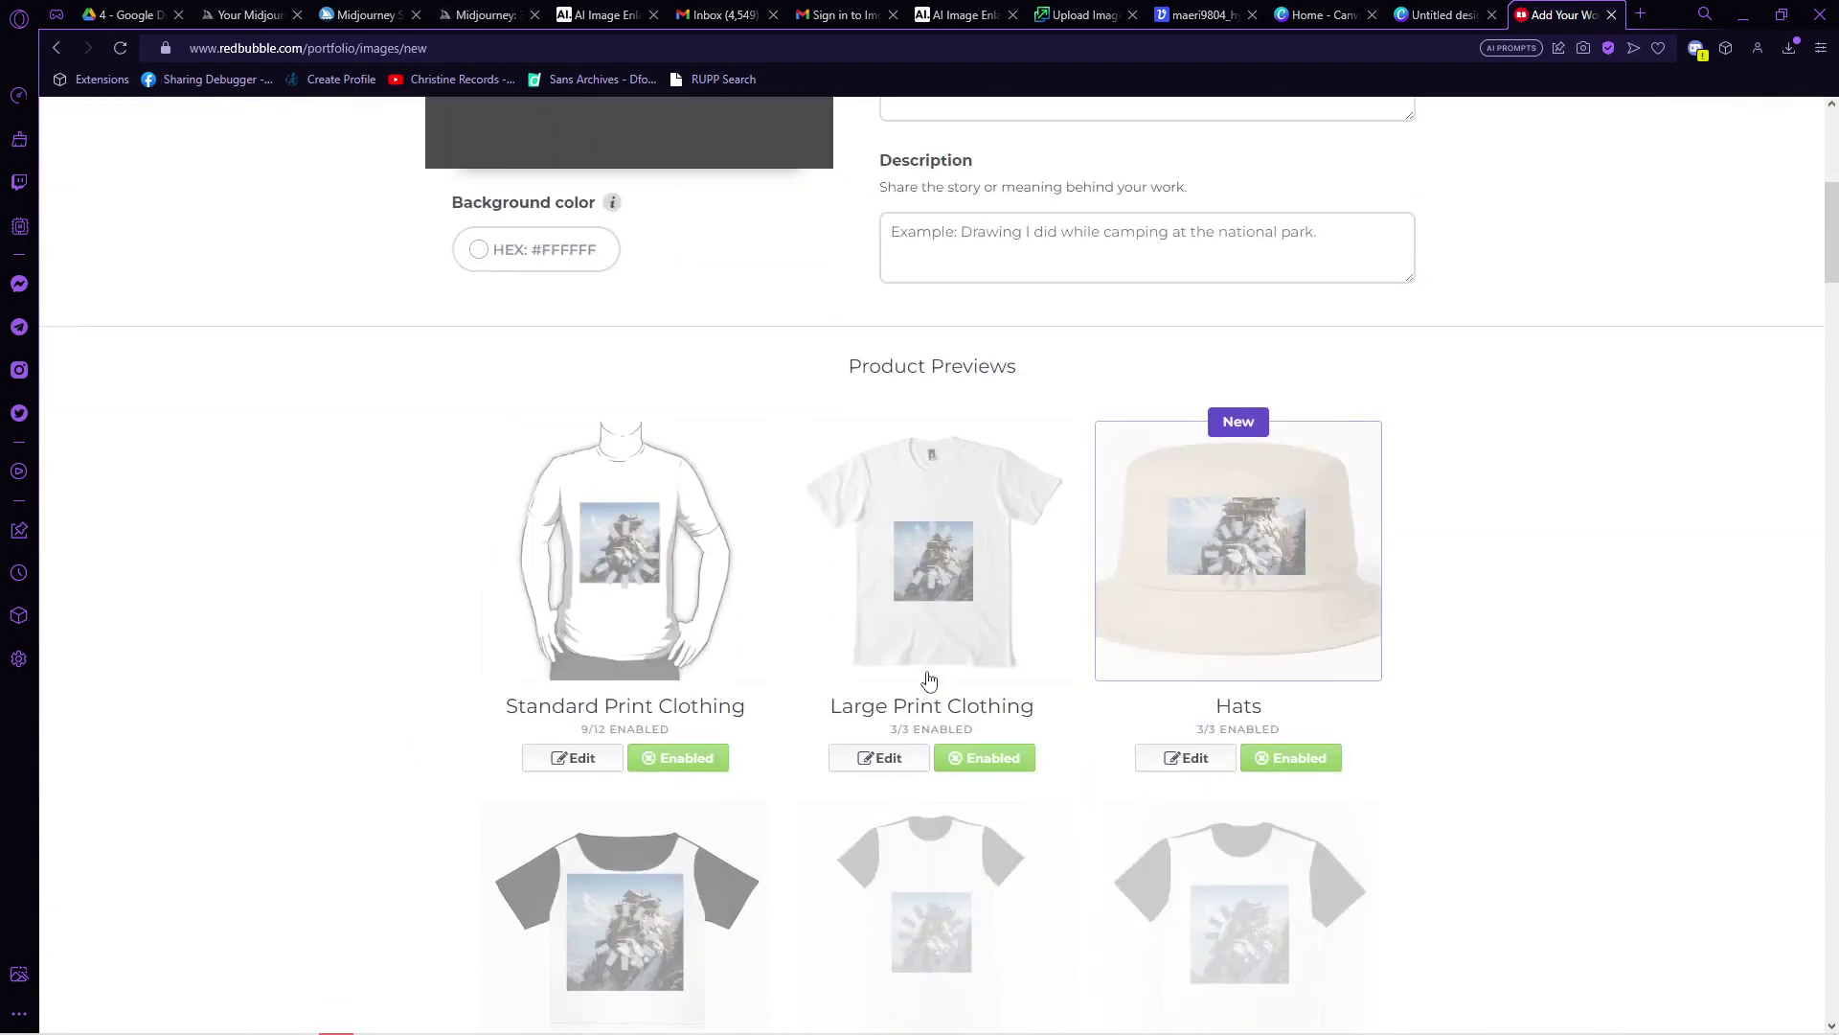
pyautogui.click(731, 525)
pyautogui.scroll(-2, 883, 702)
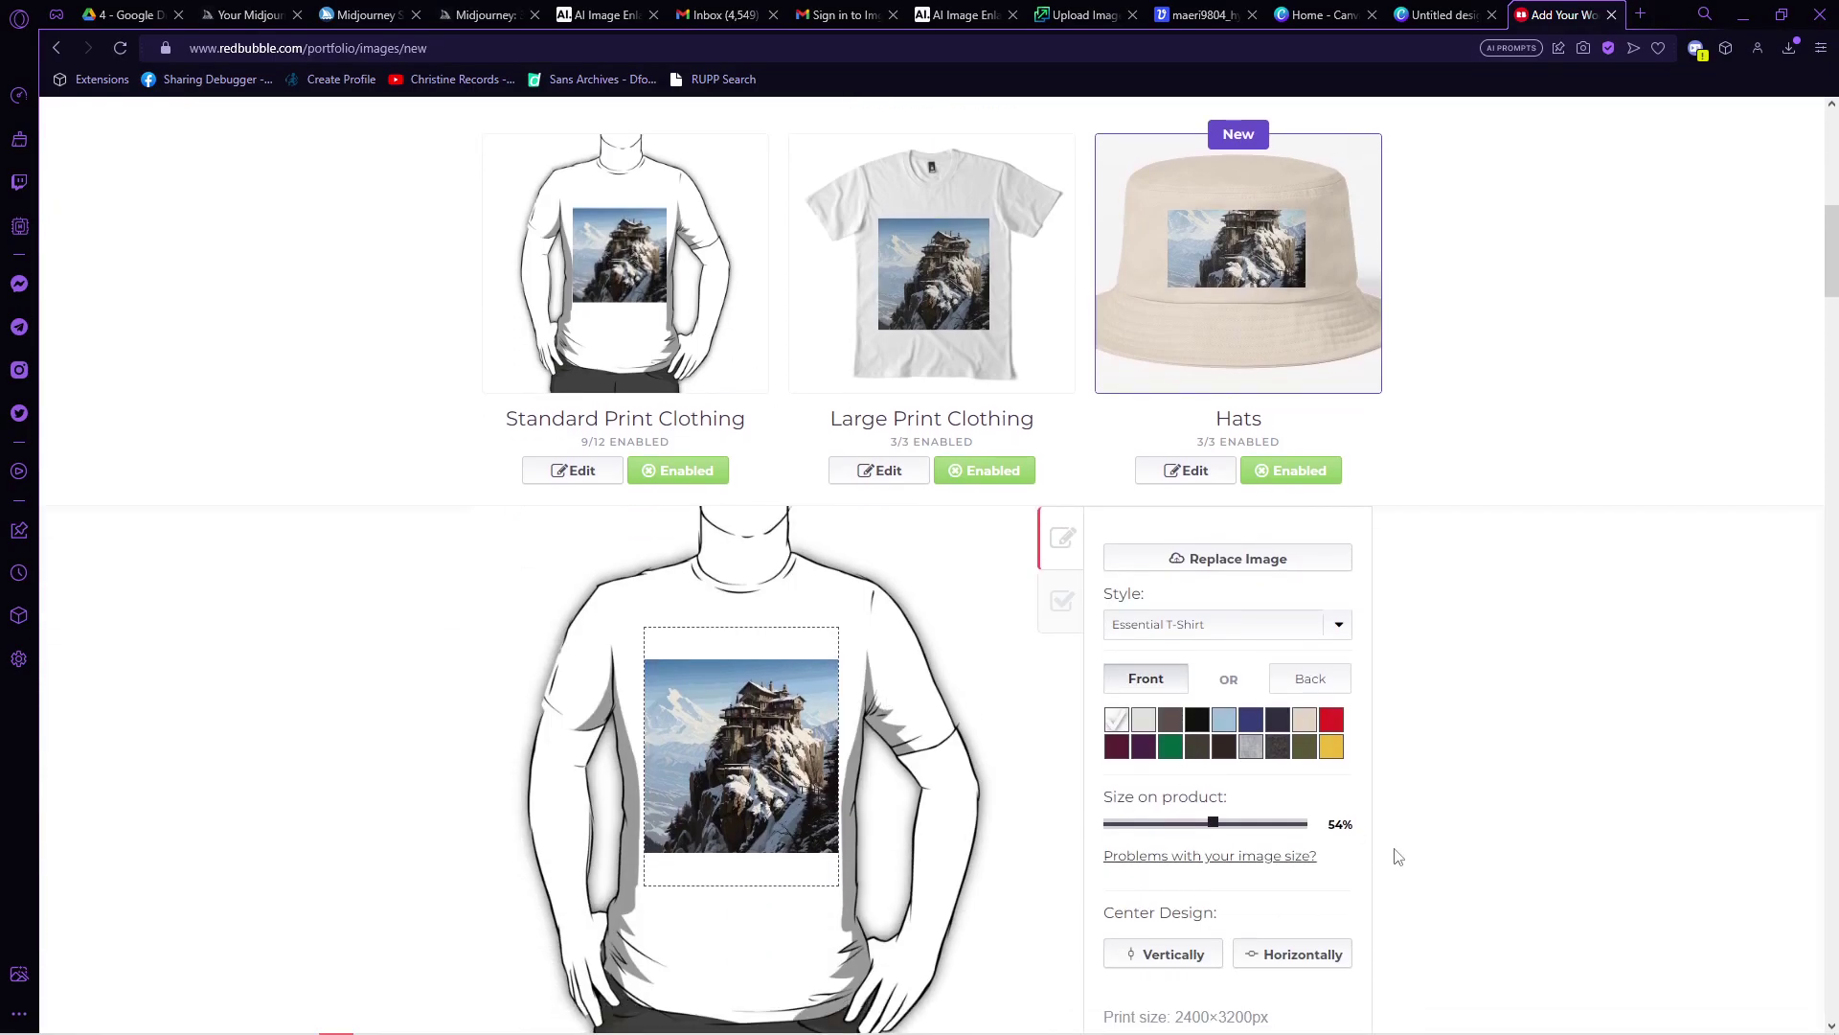
pyautogui.moveTo(1215, 836); pyautogui.dragTo(1398, 826)
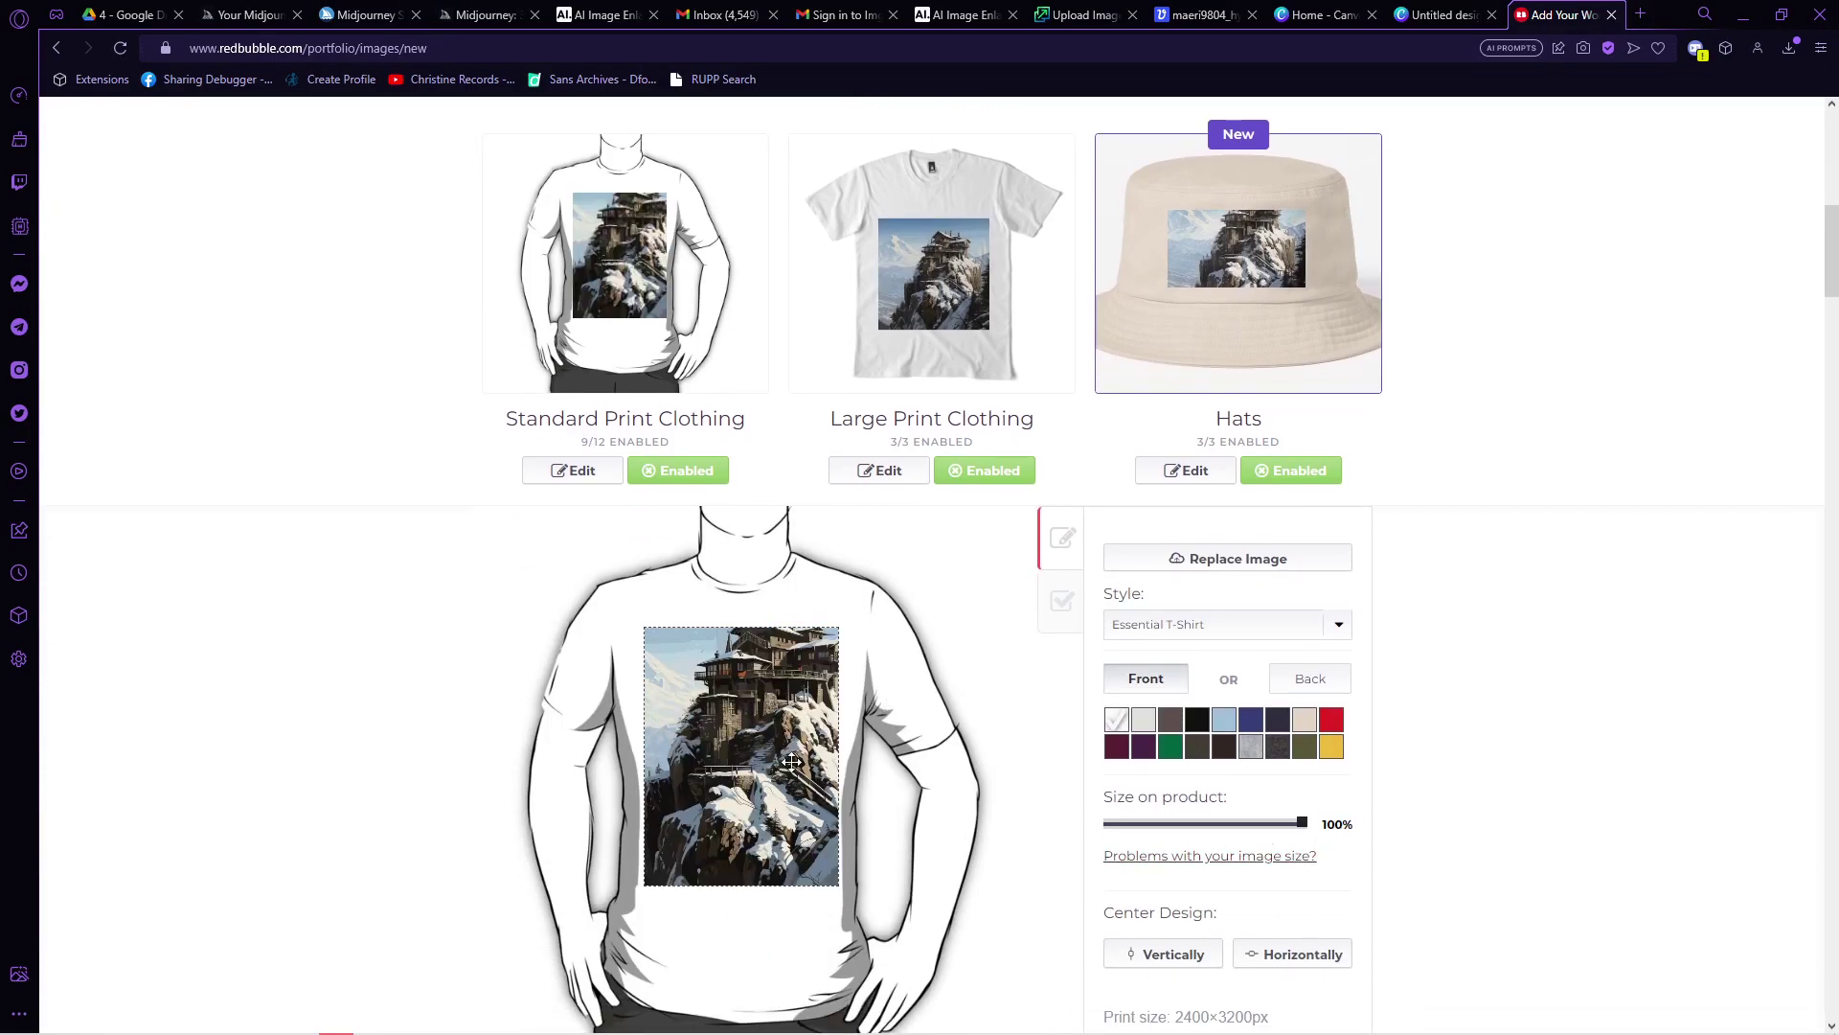
# Review Large Print Clothing and Duvets previews, trying a grid pattern before setting No pattern
pyautogui.click(967, 341)
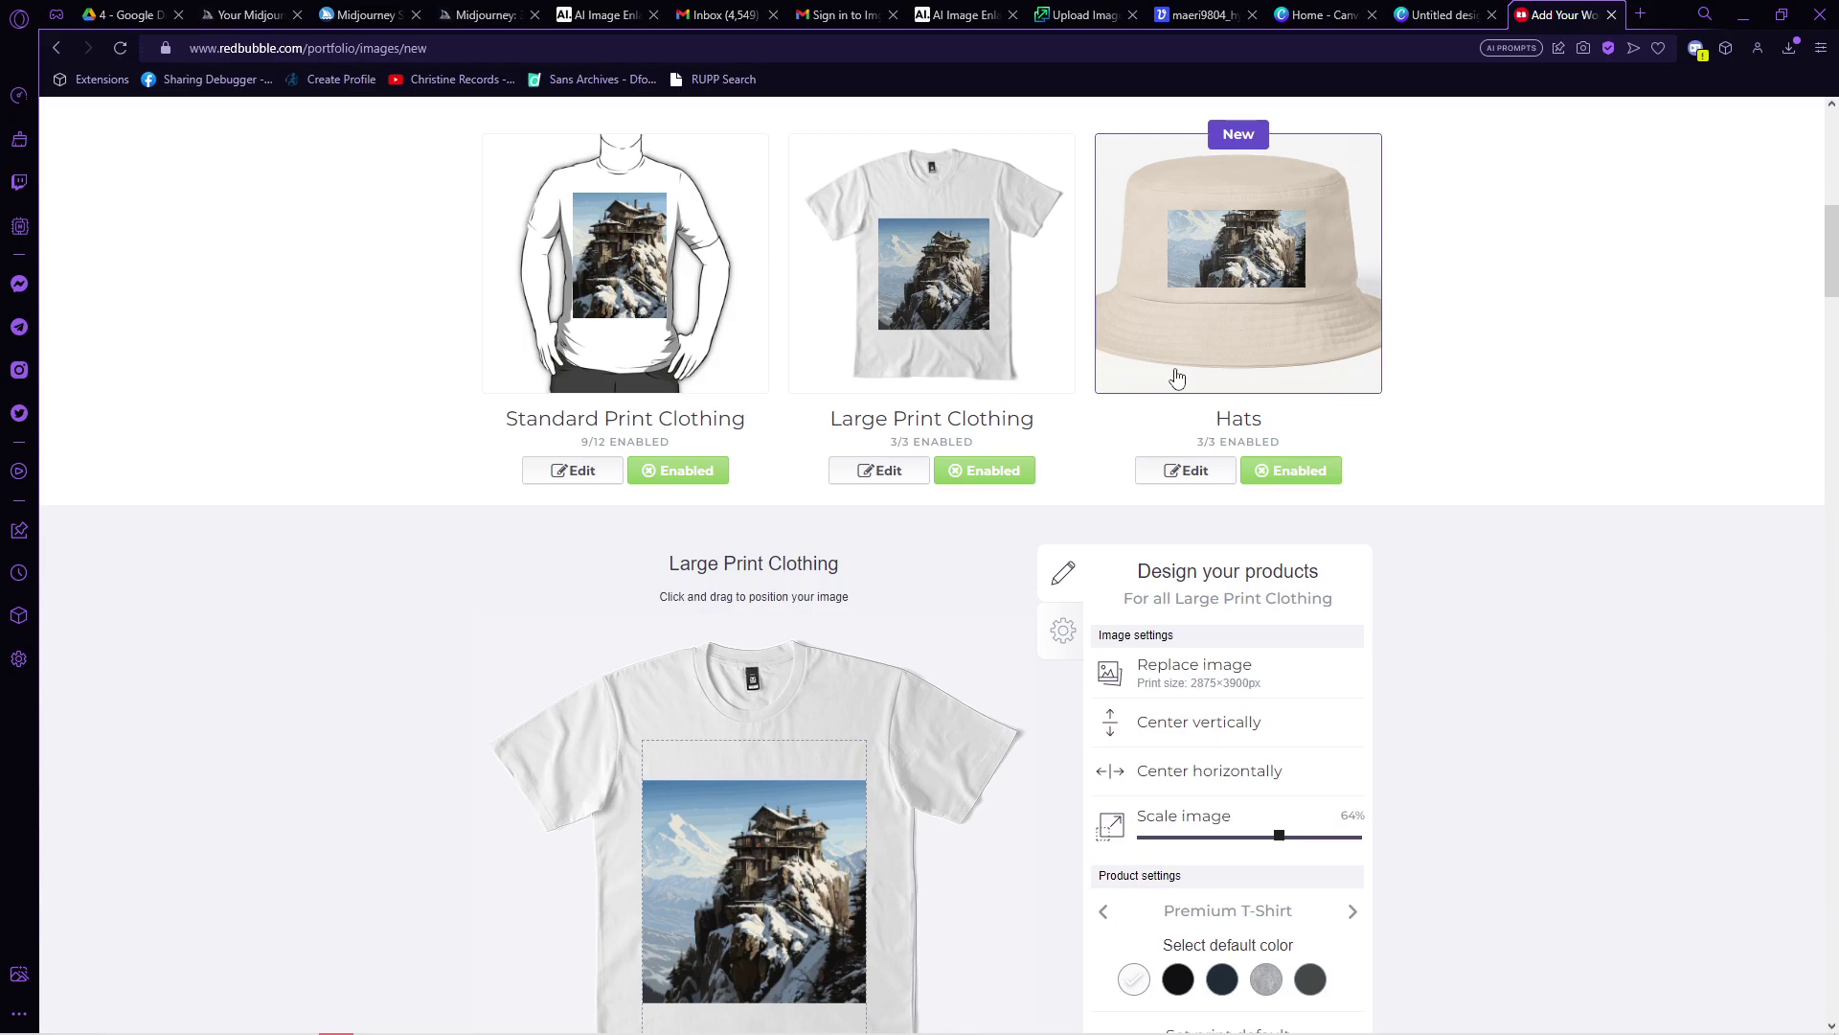
pyautogui.scroll(-8, 1054, 441)
pyautogui.scroll(-10, 1019, 470)
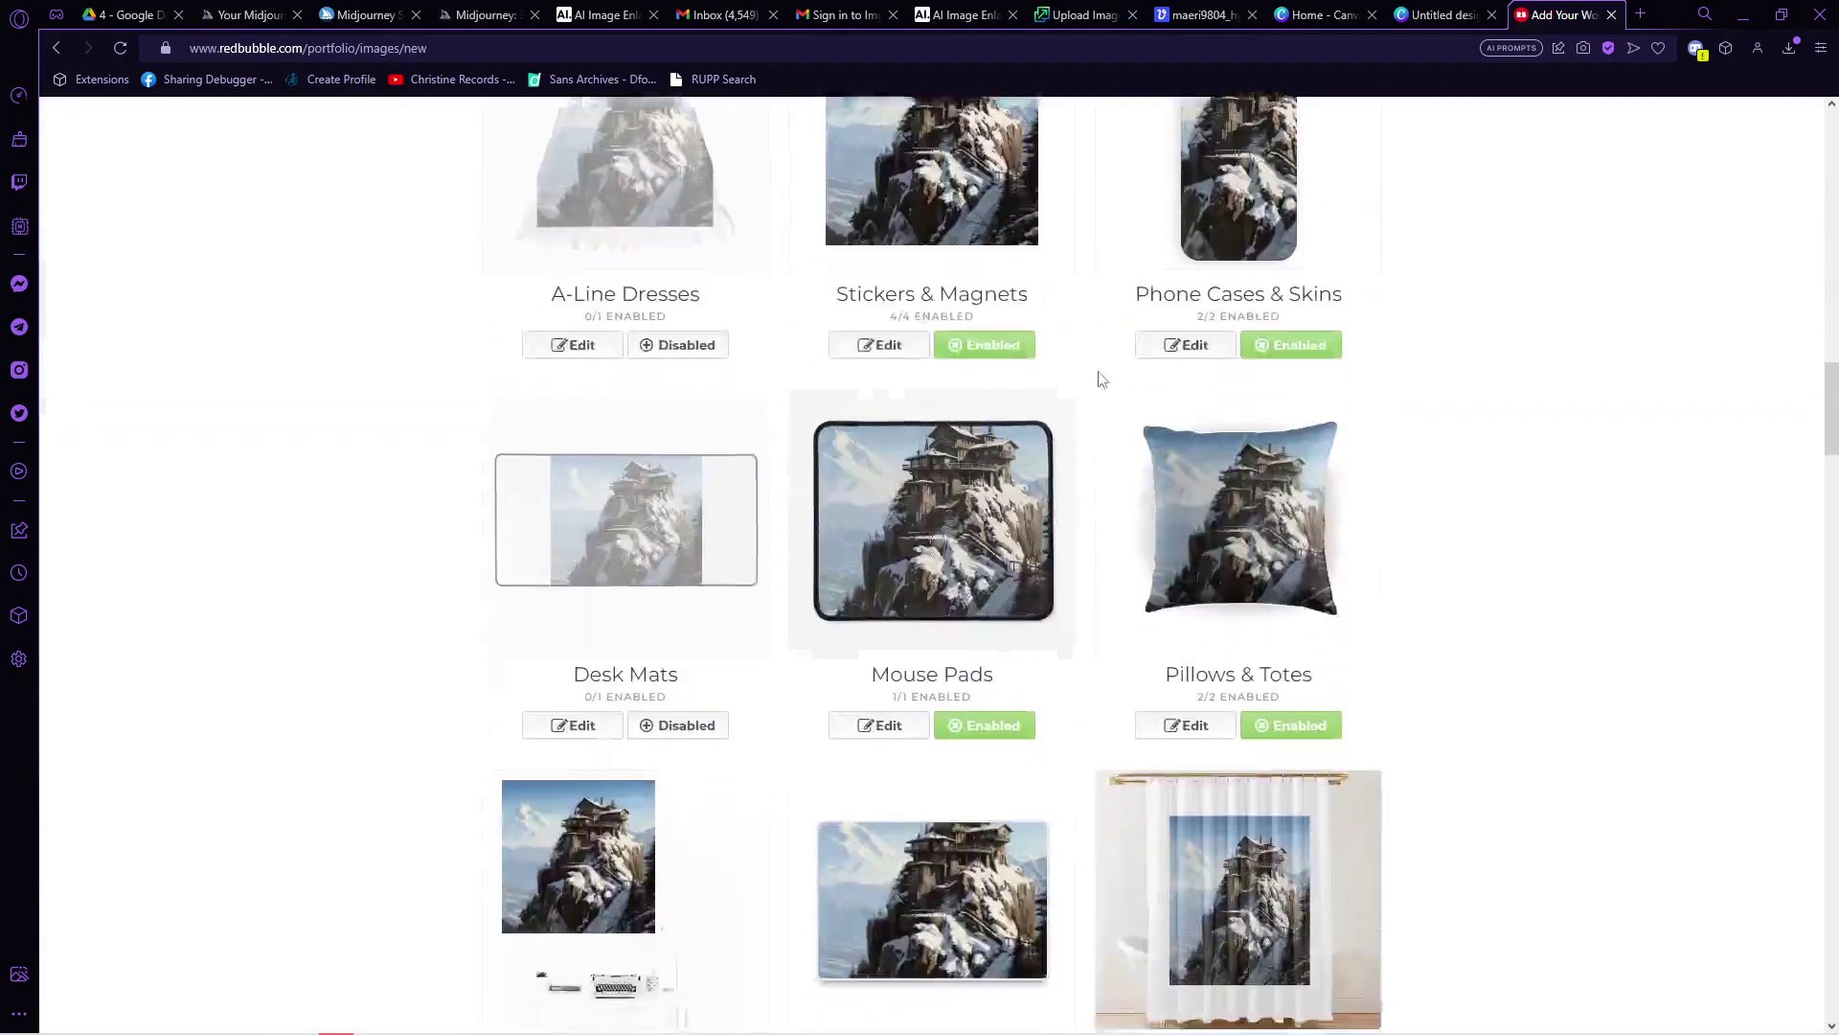
pyautogui.click(1185, 899)
pyautogui.scroll(-8, 1076, 723)
pyautogui.scroll(4, 1130, 556)
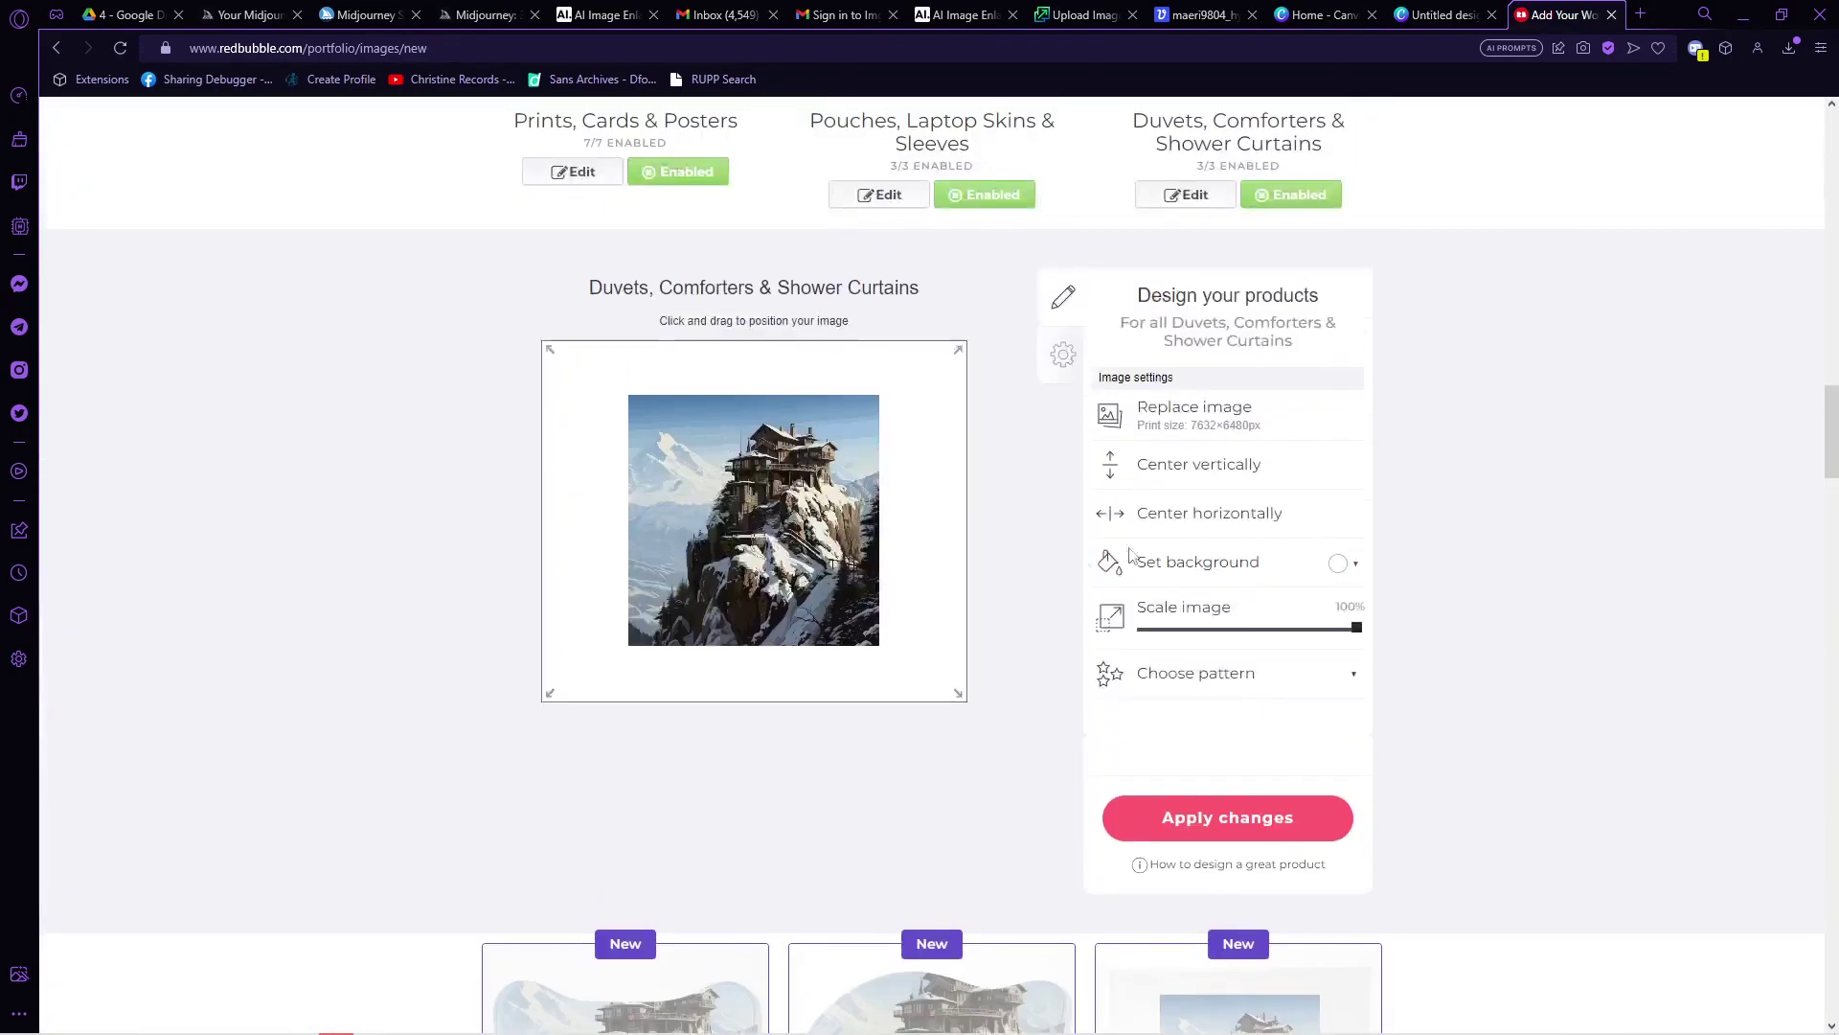
pyautogui.click(1326, 671)
pyautogui.click(1293, 709)
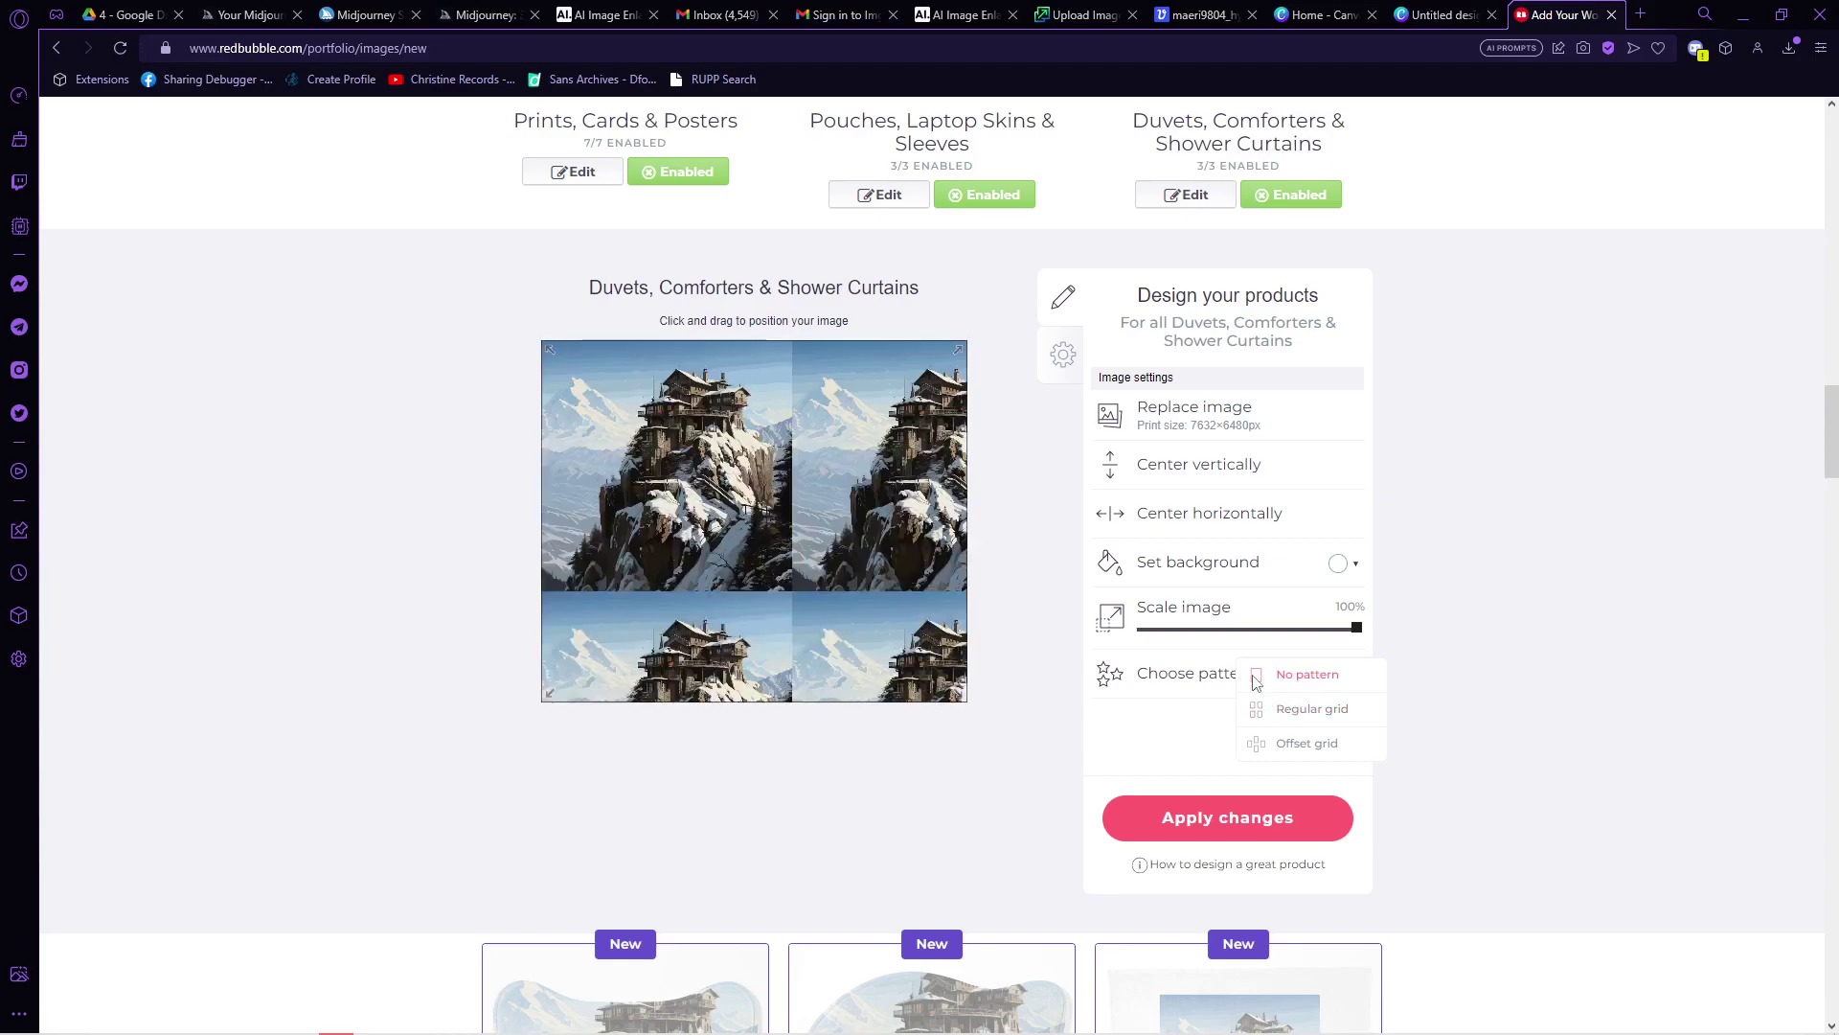
pyautogui.click(1306, 676)
# Scale the image down to 55% on the Cat Mats product
pyautogui.scroll(-5, 1058, 628)
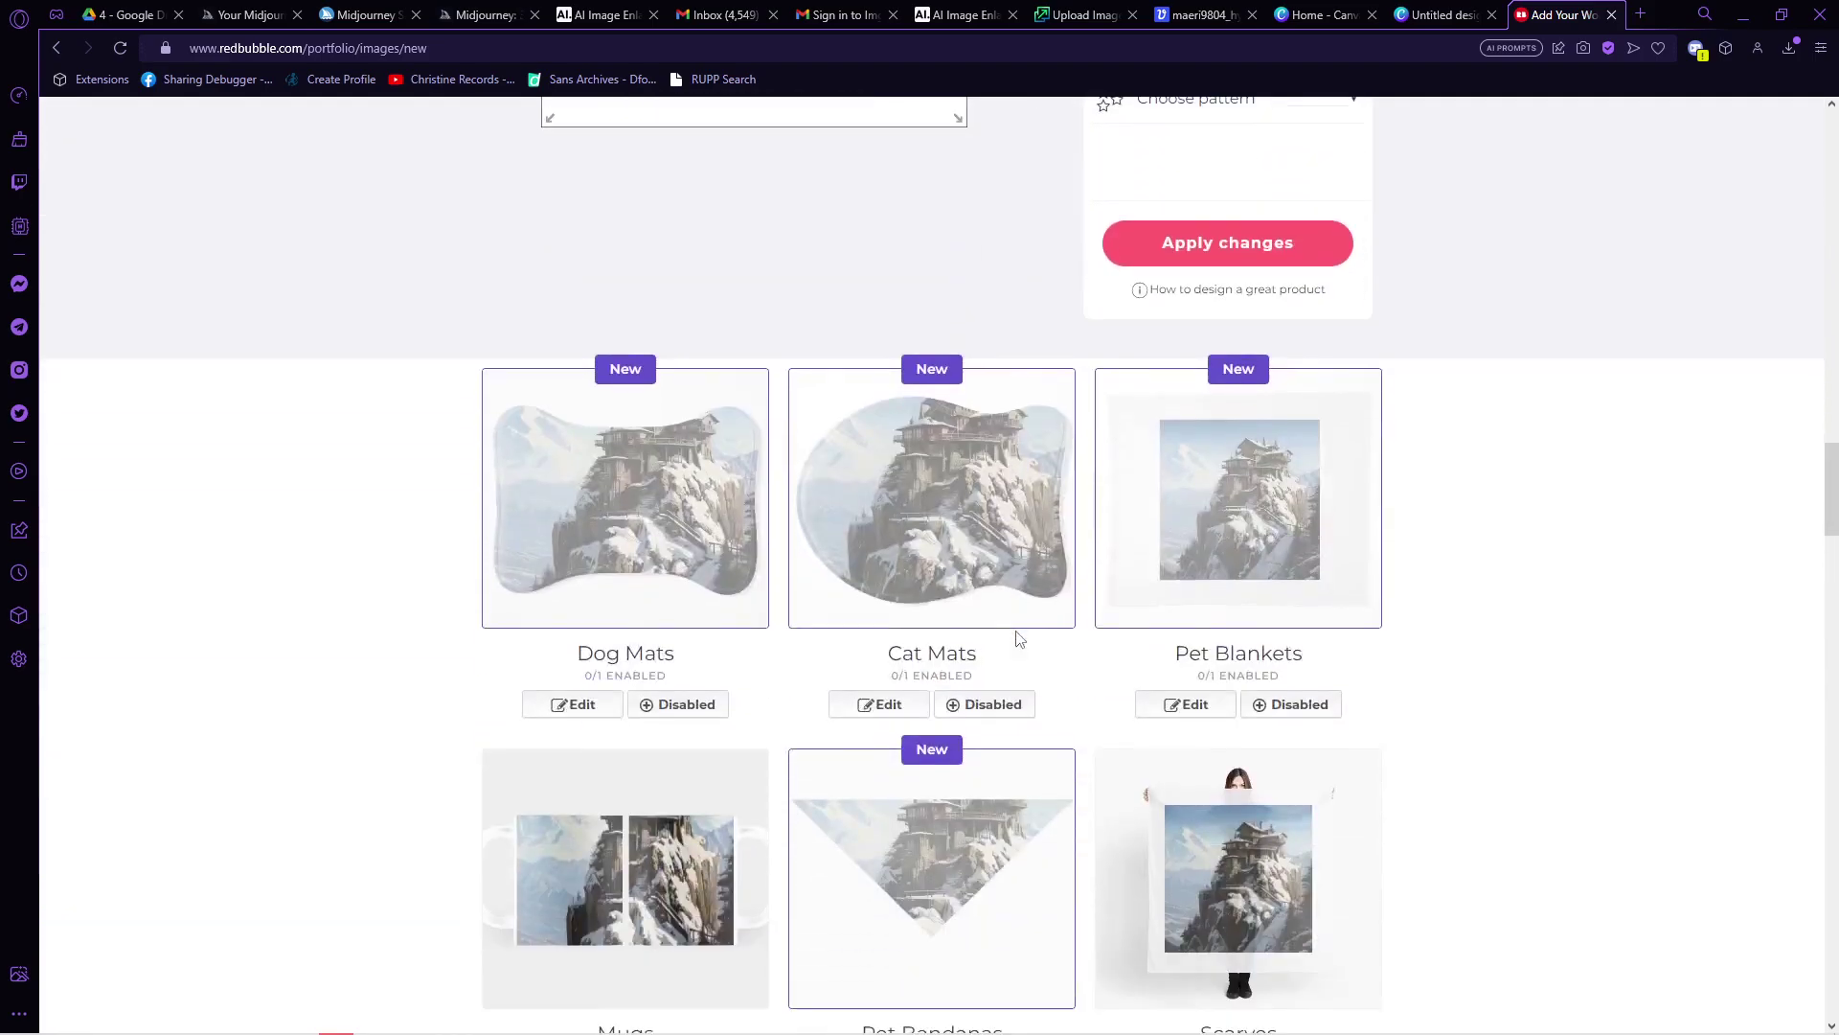
pyautogui.click(955, 497)
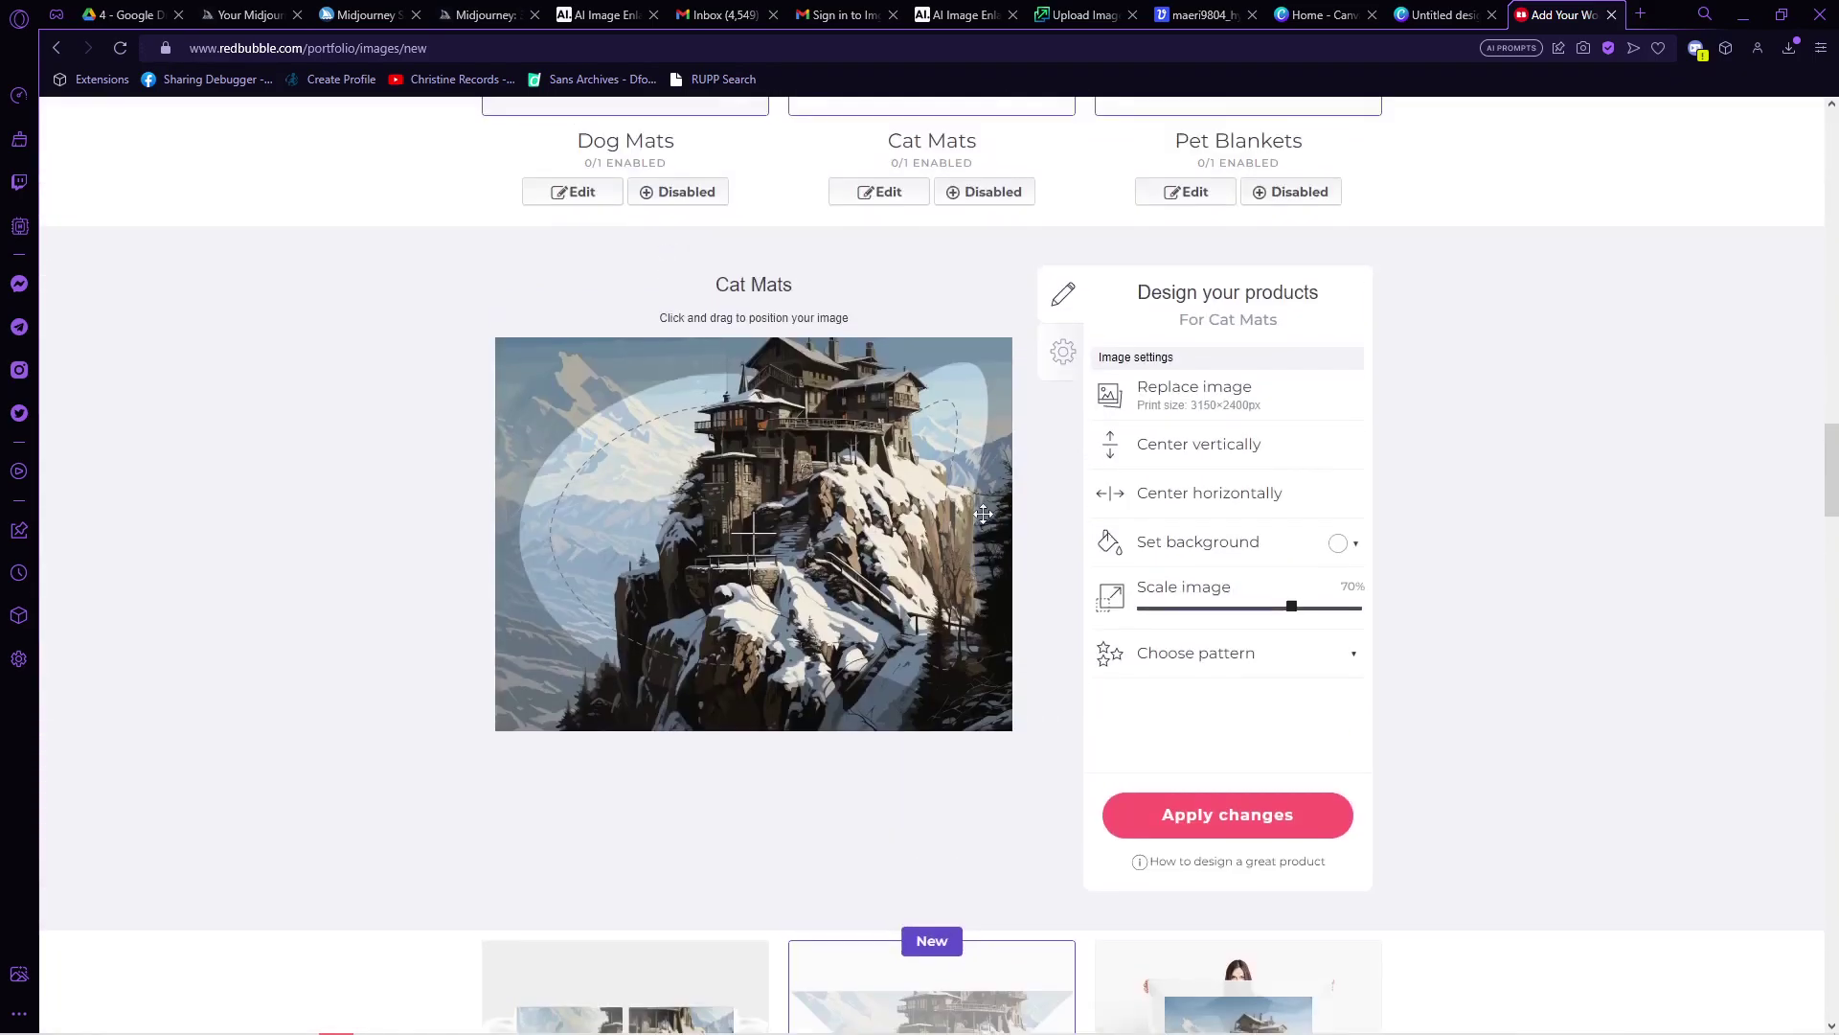
pyautogui.click(1259, 608)
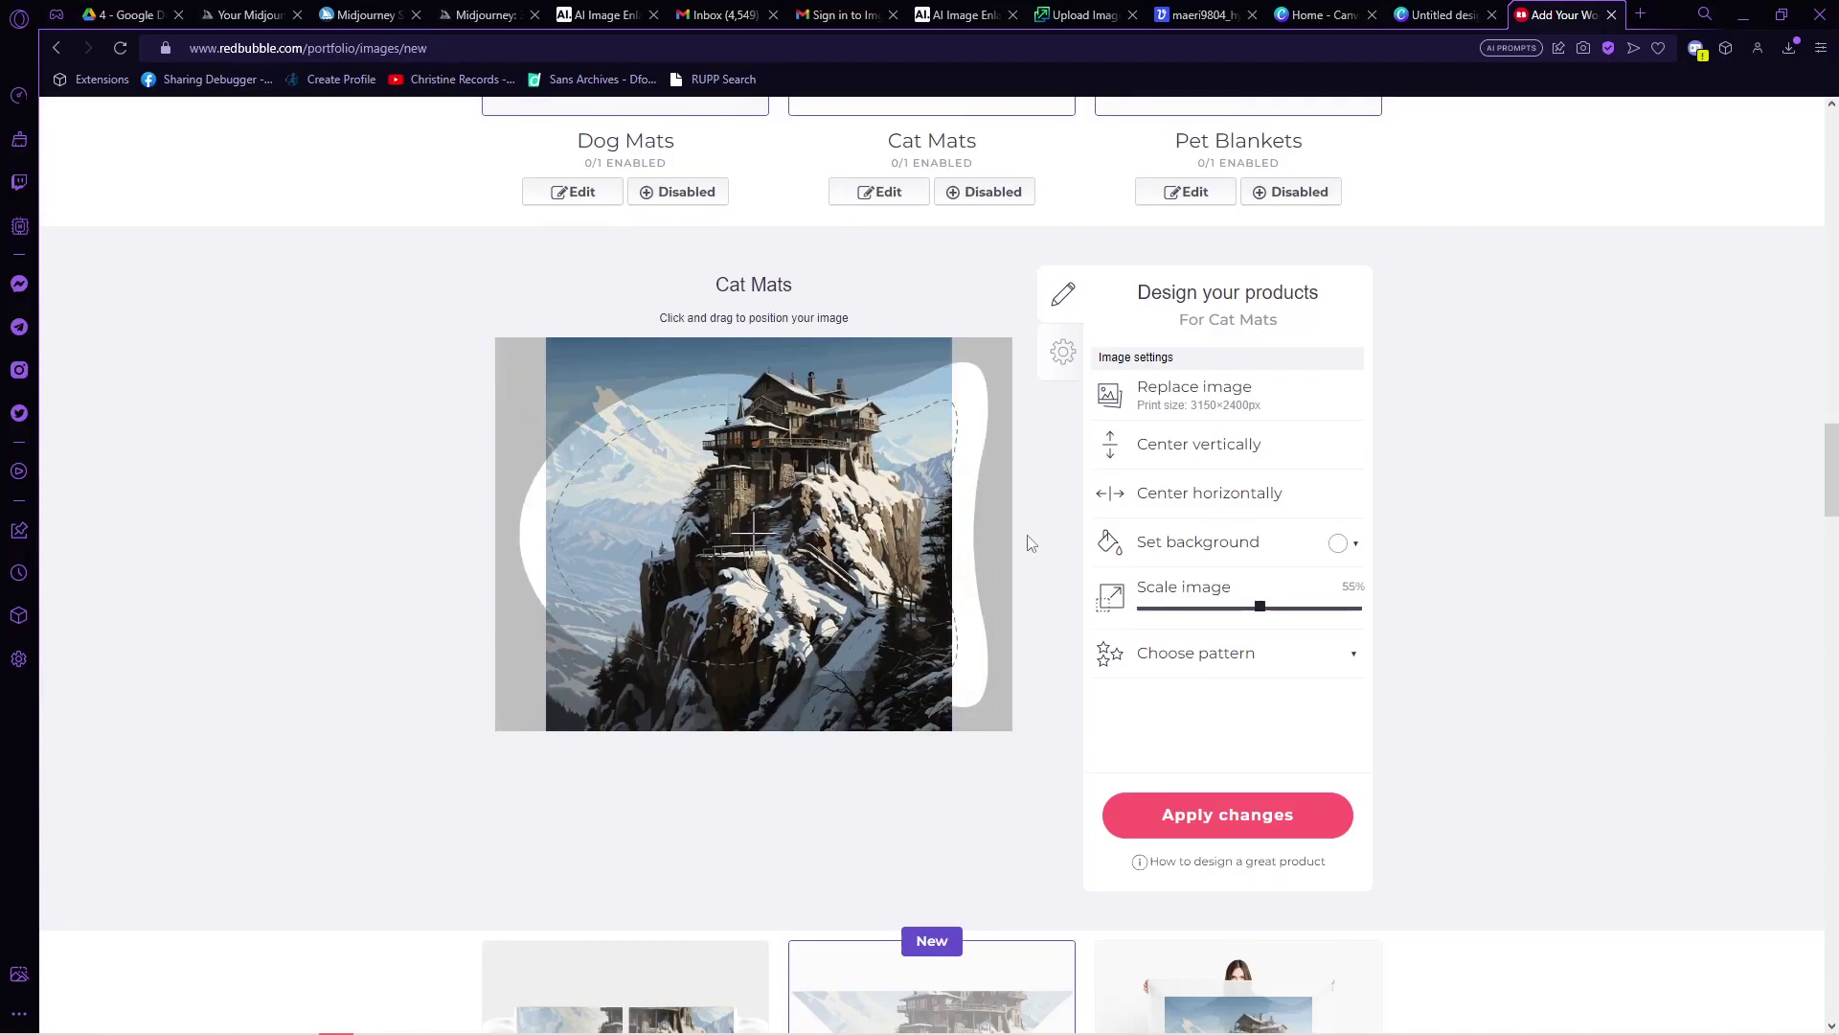